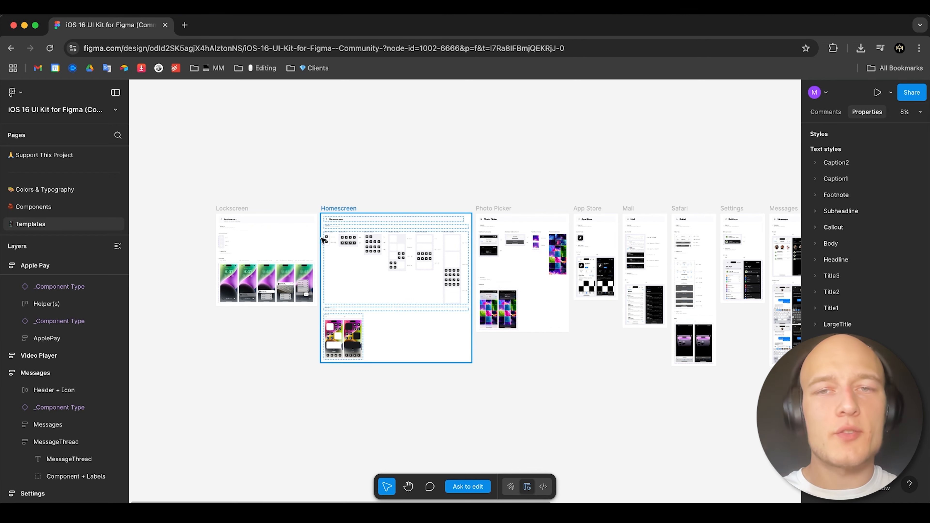
Copy the Camera template from the Templates page as SVG and paste it into the blank Illustrator document
{"action": "scroll", "coordinate": [212, 223], "scroll_direction": "right", "scroll_amount": 20}
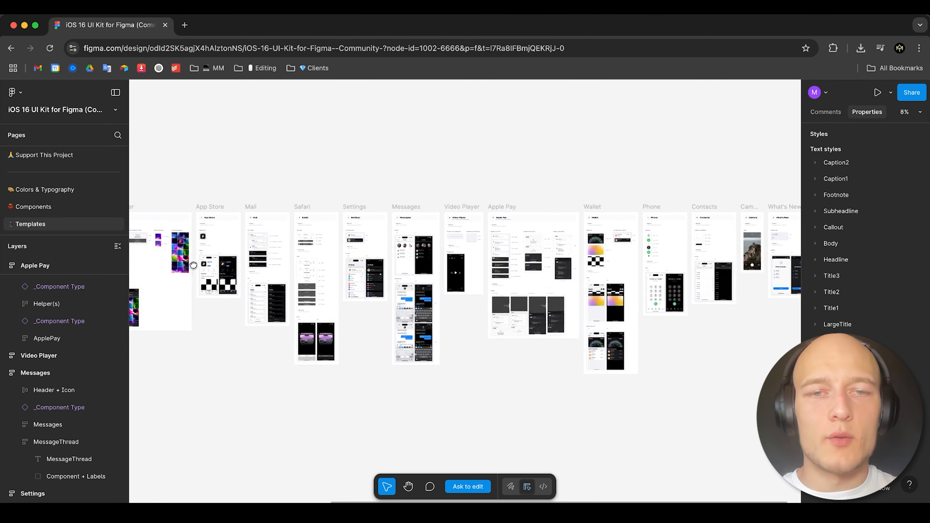
{"action": "scroll", "coordinate": [453, 270], "scroll_direction": "up", "scroll_amount": 5}
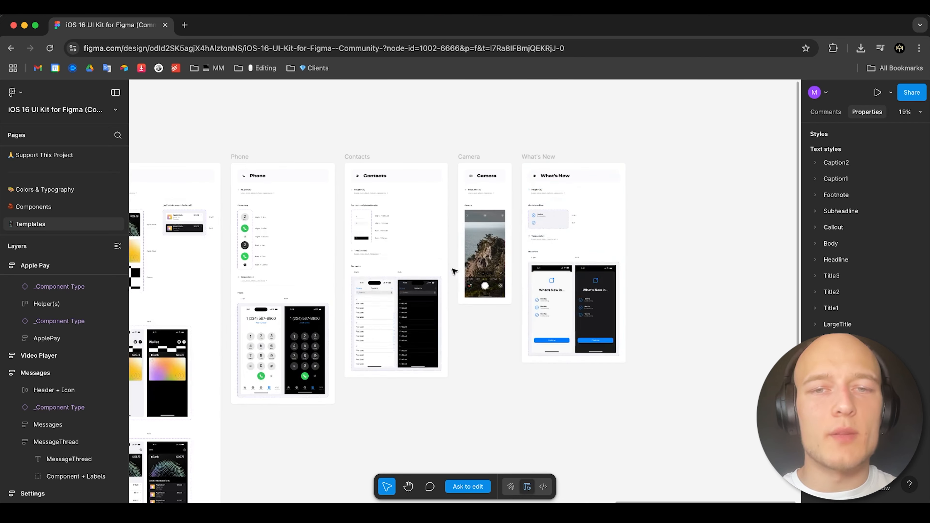
{"action": "scroll", "coordinate": [509, 279], "scroll_direction": "up", "scroll_amount": 5}
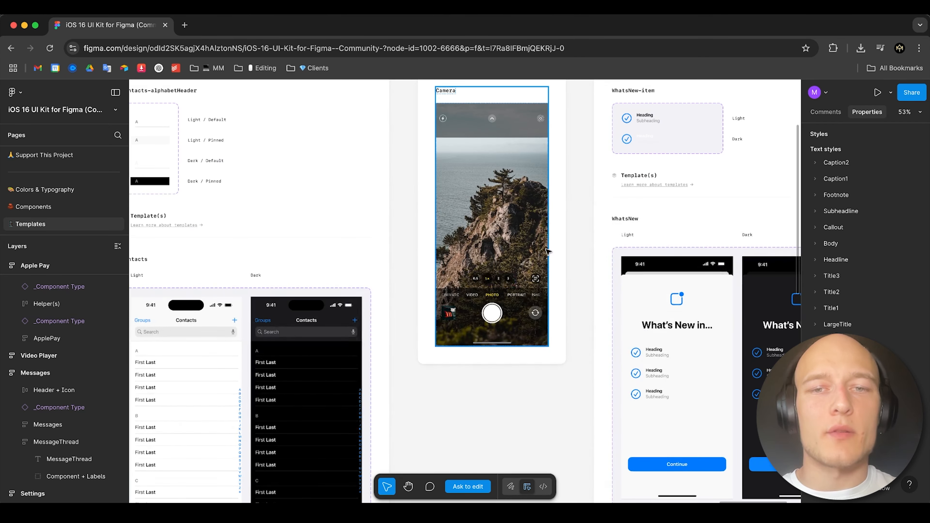
{"action": "scroll", "coordinate": [440, 266], "scroll_direction": "up", "scroll_amount": 3}
{"action": "left_click", "coordinate": [440, 266]}
{"action": "right_click", "coordinate": [444, 289]}
{"action": "mouse_move", "coordinate": [498, 313]}
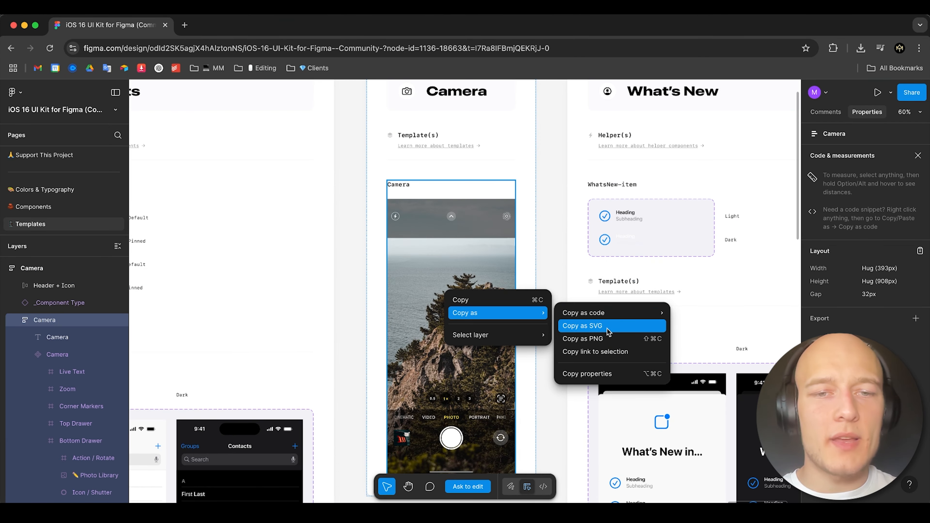
{"action": "left_click", "coordinate": [606, 331]}
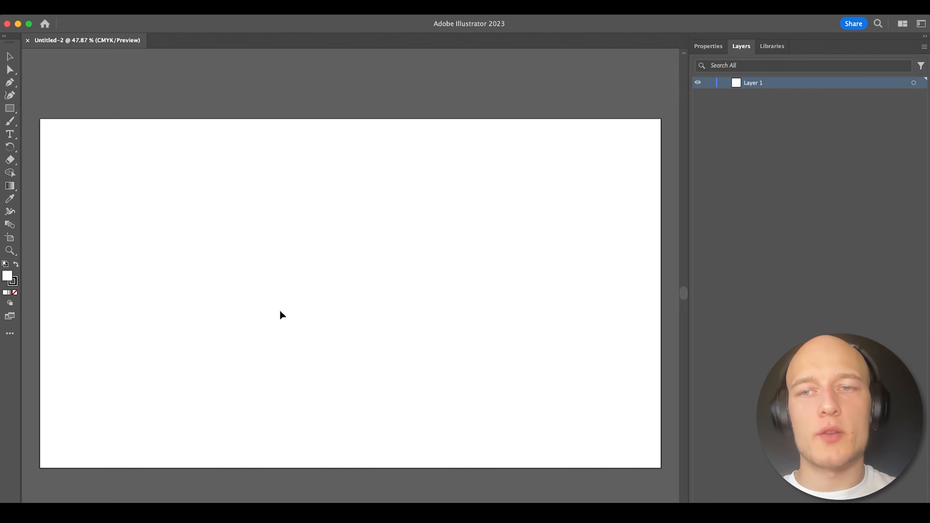
{"action": "key", "text": "super+v"}
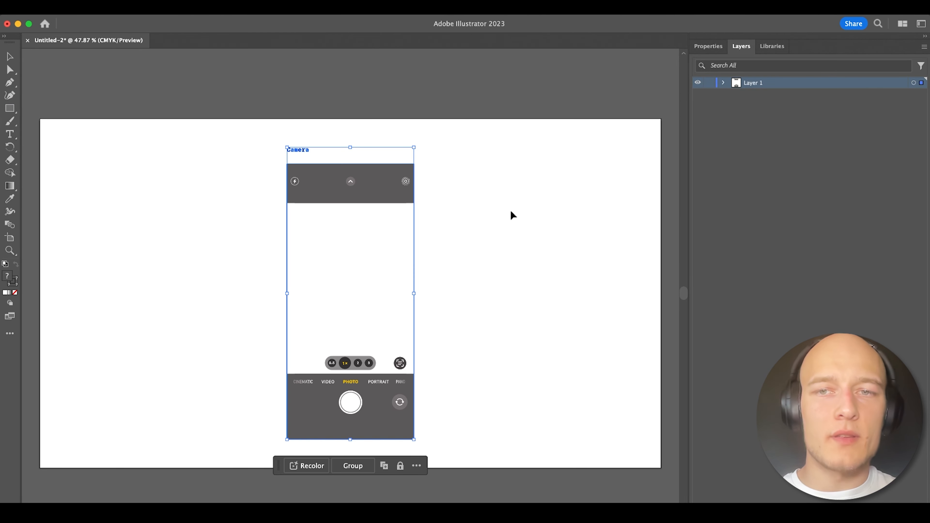
{"action": "left_click", "coordinate": [483, 145]}
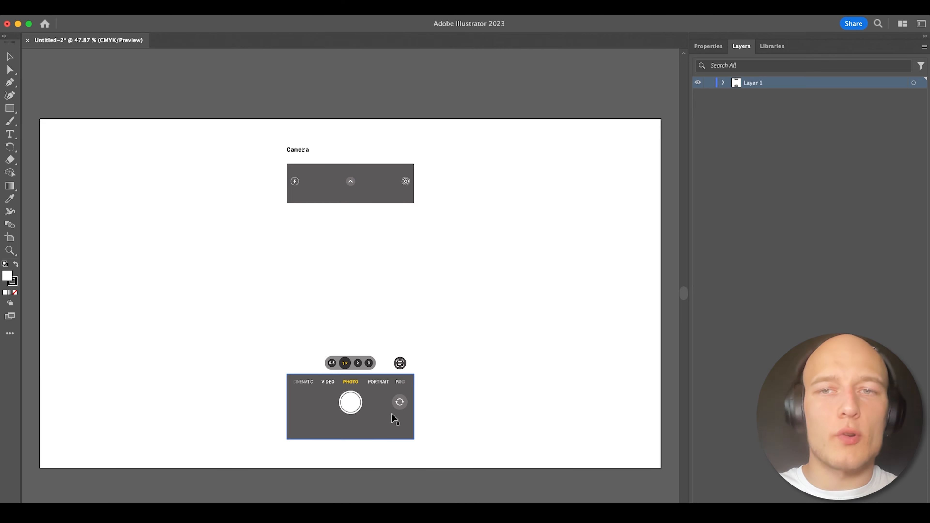
Expand Layer 1, its clip group and the nested group to show the individual paths of the pasted artwork
{"action": "left_click", "coordinate": [709, 46]}
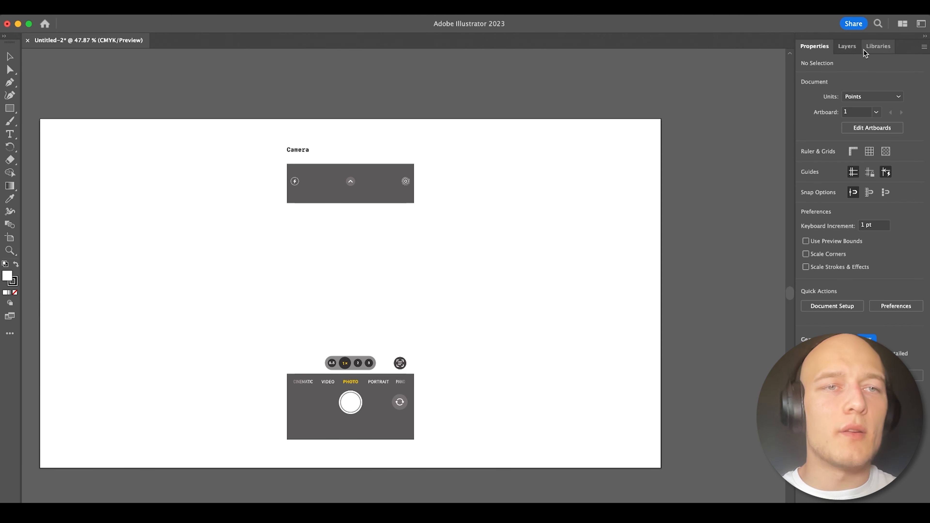
{"action": "left_click", "coordinate": [847, 46]}
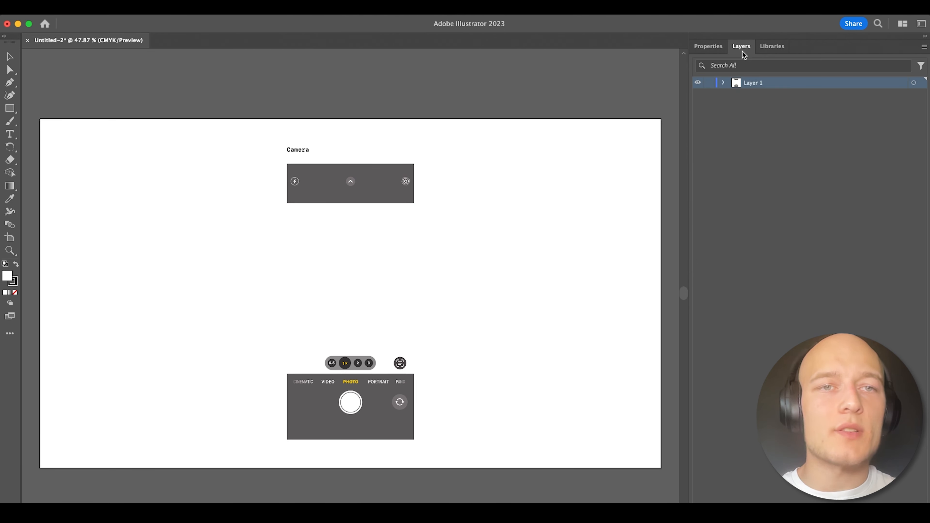
{"action": "left_click", "coordinate": [724, 83]}
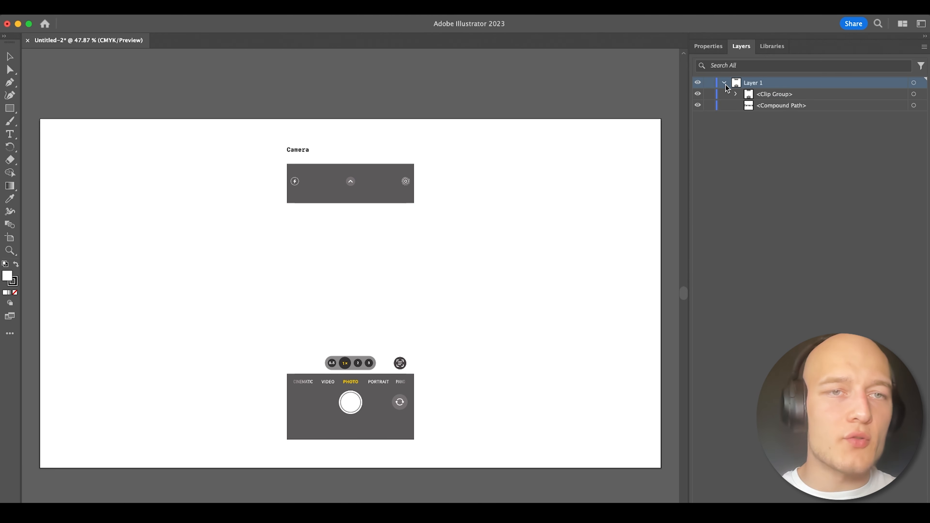
{"action": "left_click", "coordinate": [734, 95]}
{"action": "left_click", "coordinate": [749, 106]}
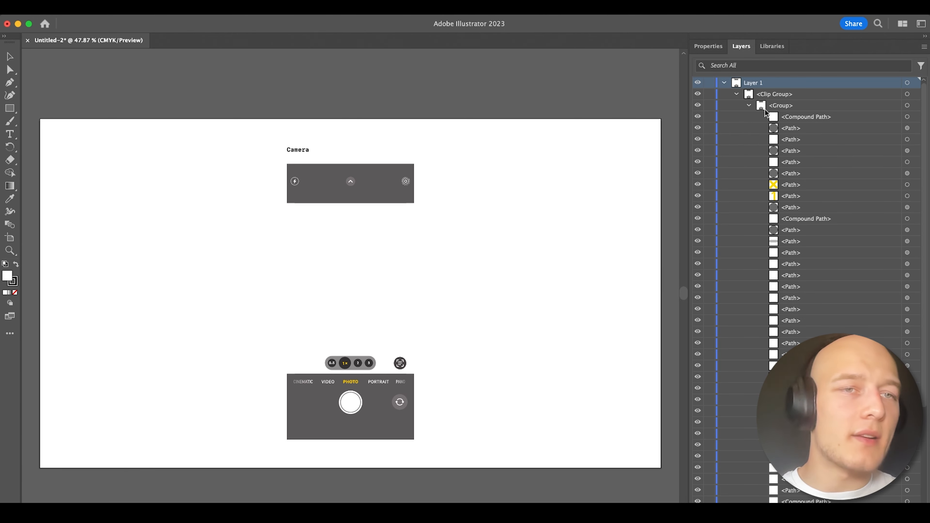
Select all the paths inside the nested group and move them out of the clip group directly into Layer 1
{"action": "left_click", "coordinate": [806, 117]}
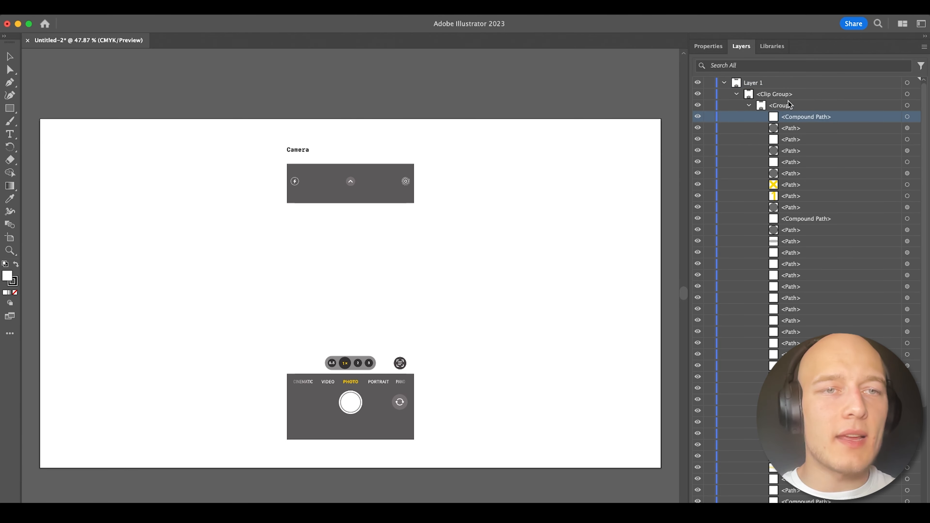
{"action": "scroll", "coordinate": [803, 130], "scroll_direction": "down", "scroll_amount": 5}
{"action": "scroll", "coordinate": [777, 120], "scroll_direction": "up", "scroll_amount": 5}
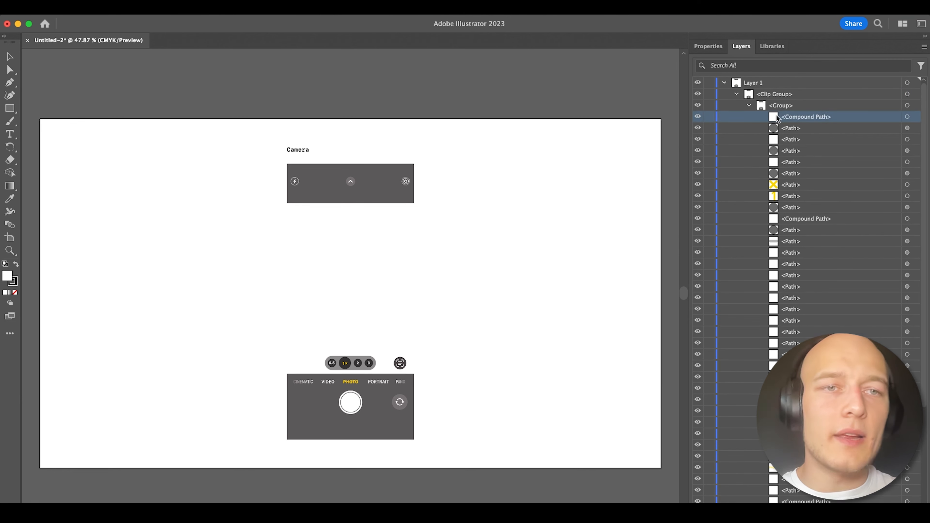
{"action": "scroll", "coordinate": [816, 168], "scroll_direction": "down", "scroll_amount": 8}
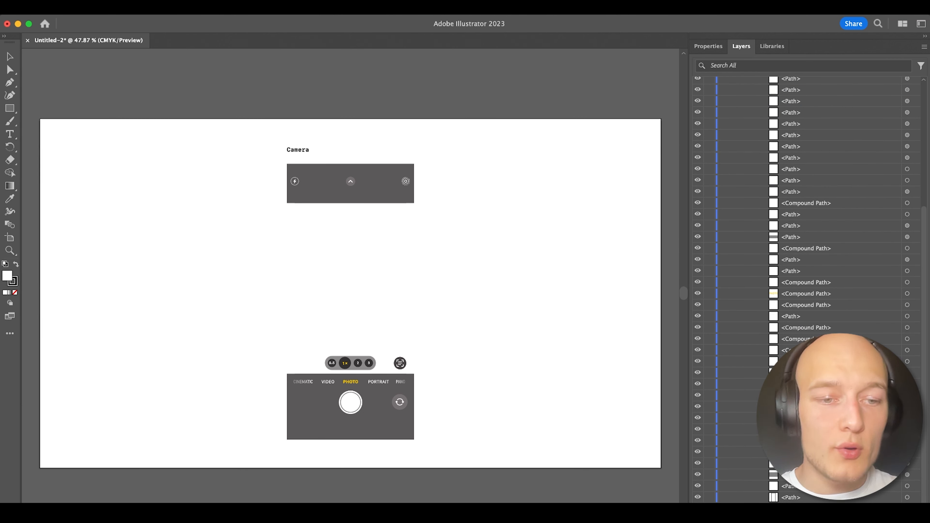
{"action": "left_click", "coordinate": [820, 497], "text": "shift"}
{"action": "scroll", "coordinate": [795, 127], "scroll_direction": "up", "scroll_amount": 10}
{"action": "left_click_drag", "start_coordinate": [790, 117], "coordinate": [762, 92]}
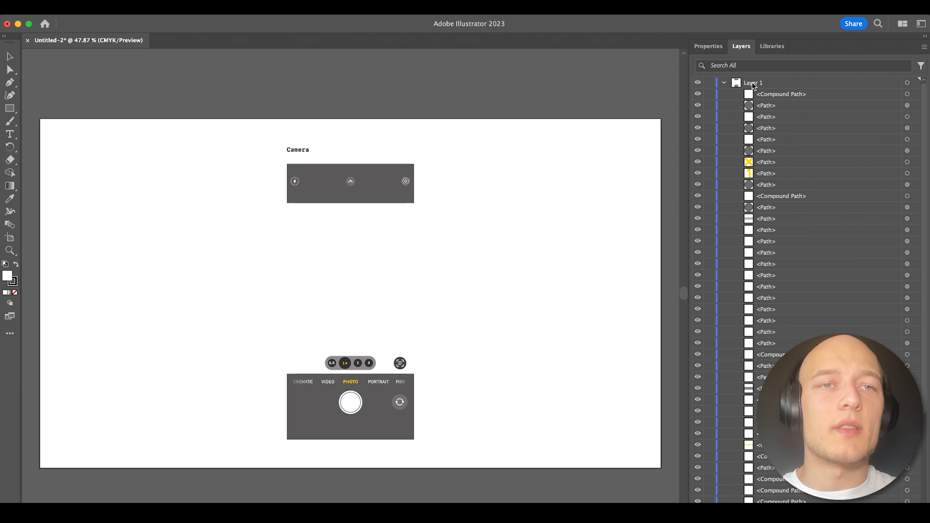
Release the contents of Layer 1 to separate layers in sequence
{"action": "left_click", "coordinate": [753, 84]}
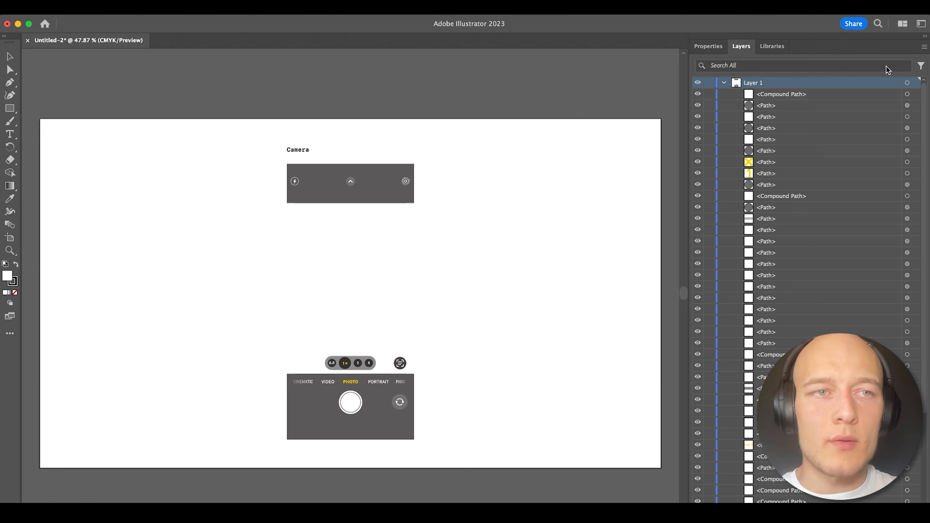
{"action": "left_click", "coordinate": [924, 49]}
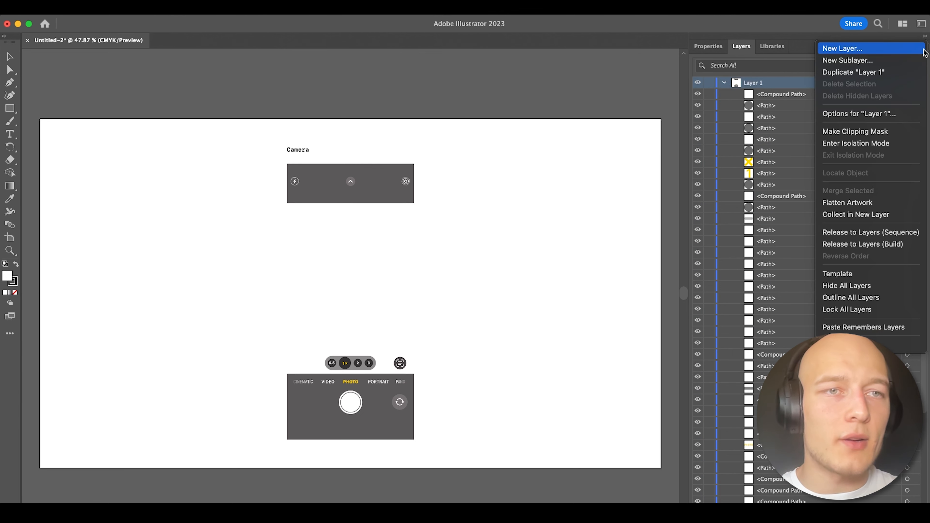
{"action": "left_click", "coordinate": [916, 234]}
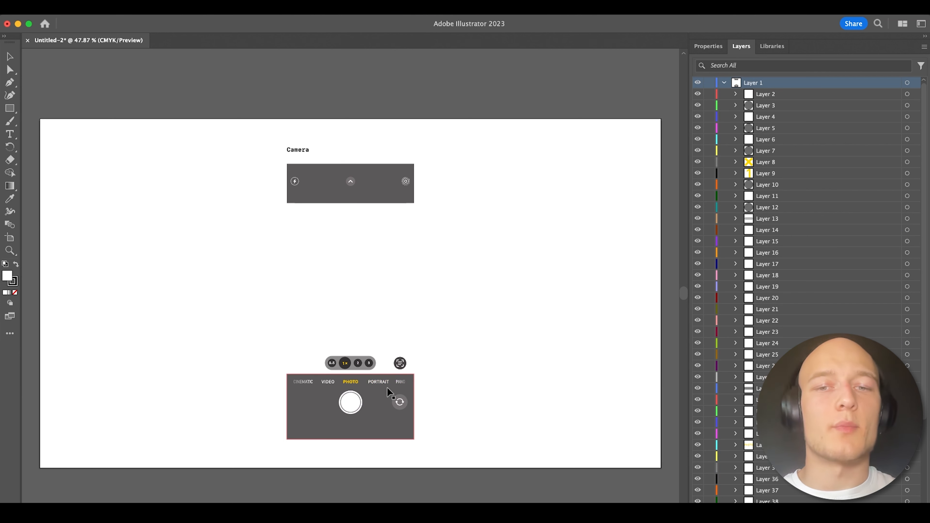
{"action": "left_click", "coordinate": [77, 8]}
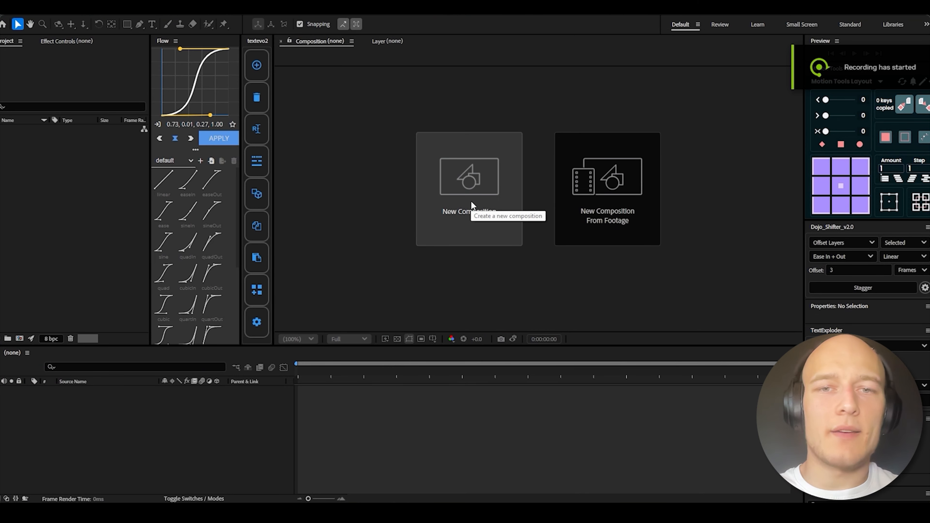
In After Effects, create a 3840x2160, 23.976 fps composition named Iphone UI Animation
{"action": "left_click", "coordinate": [471, 200]}
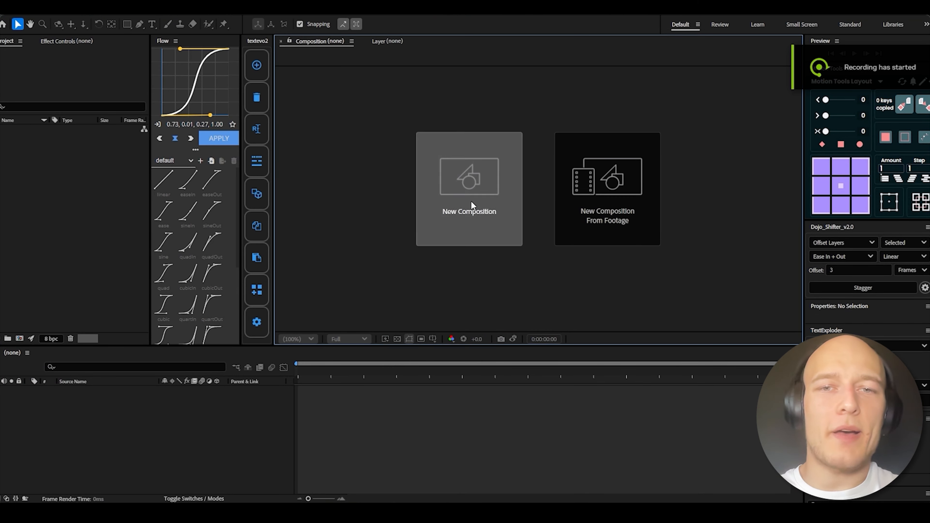
{"action": "key", "text": "BackSpace"}
{"action": "type", "text": "lp"}
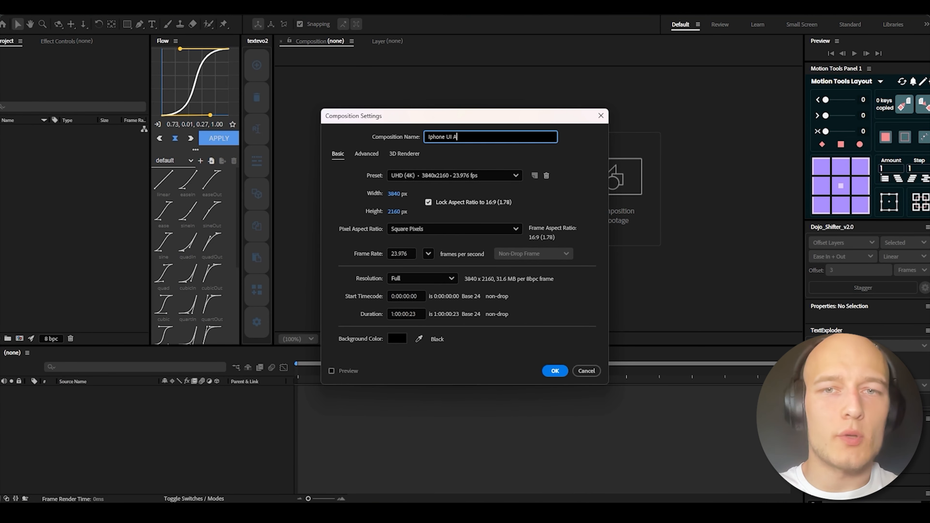
{"action": "key", "text": "Return"}
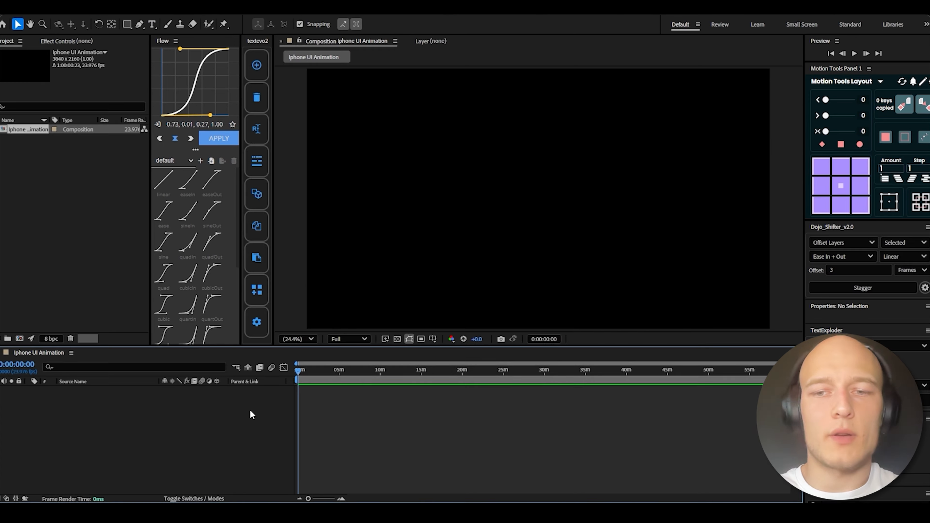
Add a light grey solid layer as the composition's background
{"action": "key", "text": "ctrl+y"}
{"action": "left_click", "coordinate": [457, 325]}
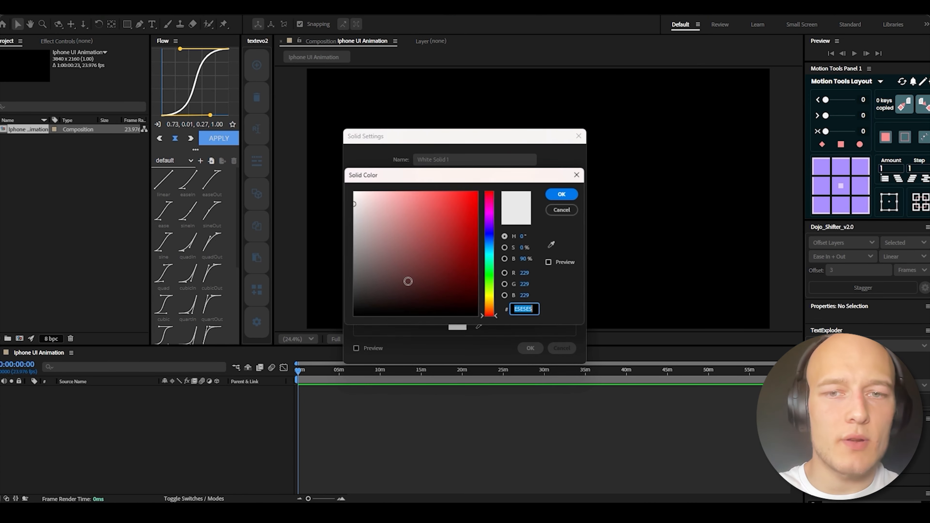
{"action": "left_click", "coordinate": [352, 208]}
{"action": "left_click_drag", "start_coordinate": [350, 207], "coordinate": [353, 200]}
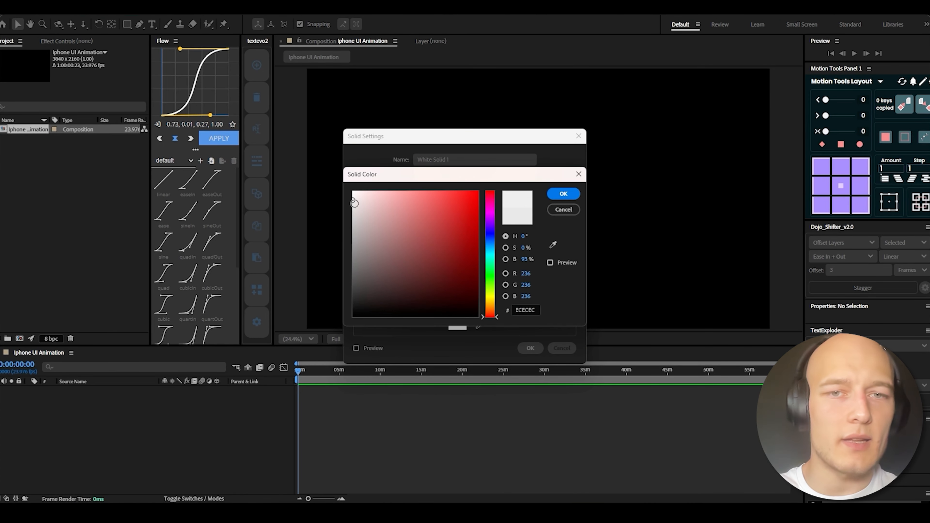
{"action": "left_click", "coordinate": [564, 194]}
{"action": "key", "text": "Return"}
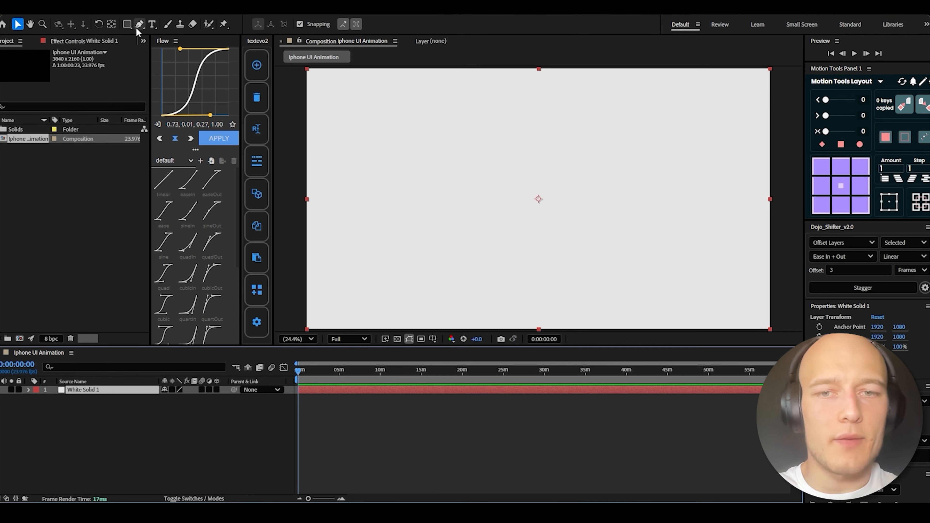
Choose the Ellipse tool with no layer selected, and set its stroke to none and its fill to EEEEEE
{"action": "left_click", "coordinate": [131, 26]}
{"action": "left_click", "coordinate": [170, 45]}
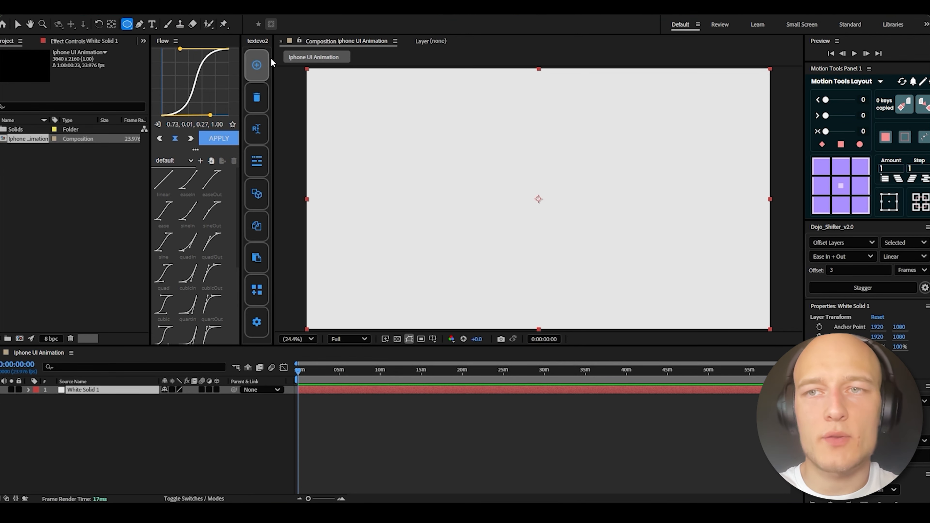
{"action": "left_click", "coordinate": [437, 404]}
{"action": "left_click", "coordinate": [321, 24]}
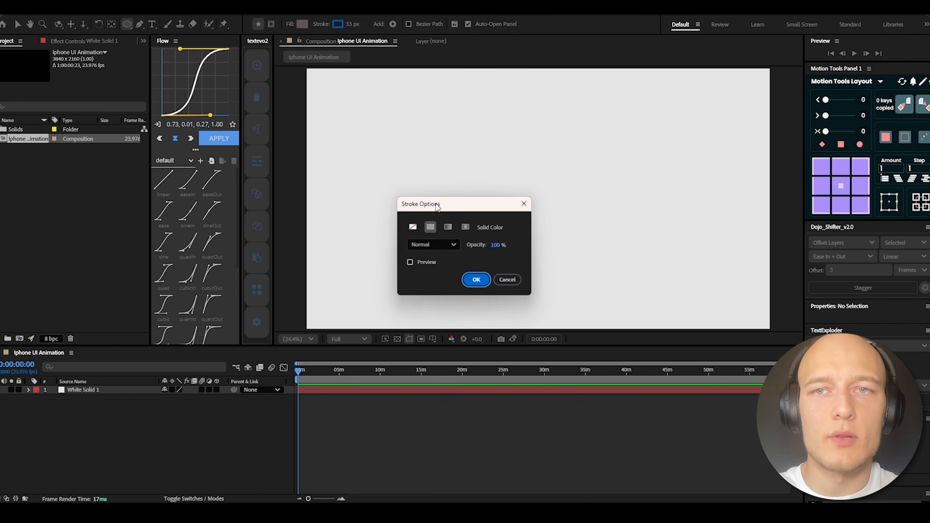
{"action": "left_click", "coordinate": [412, 226]}
{"action": "left_click", "coordinate": [475, 279]}
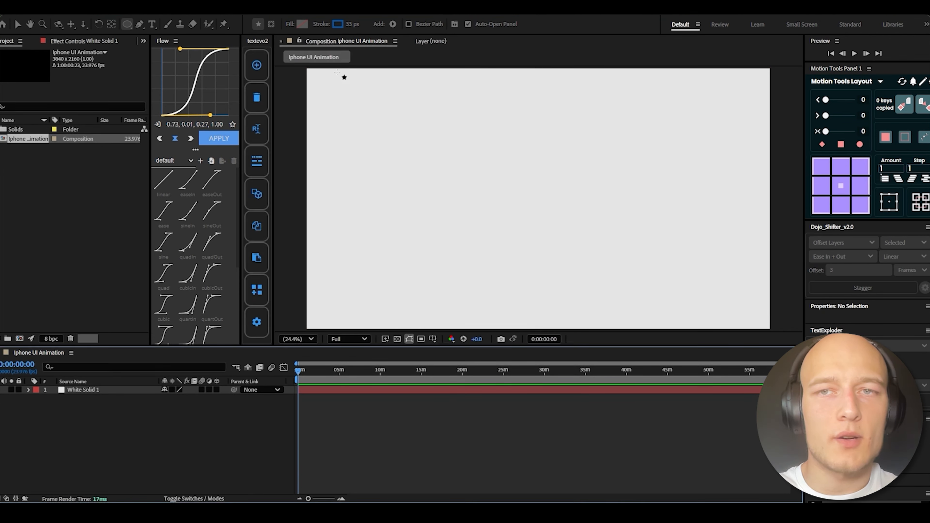
{"action": "left_click", "coordinate": [300, 25]}
{"action": "left_click", "coordinate": [348, 198]}
{"action": "left_click", "coordinate": [563, 193]}
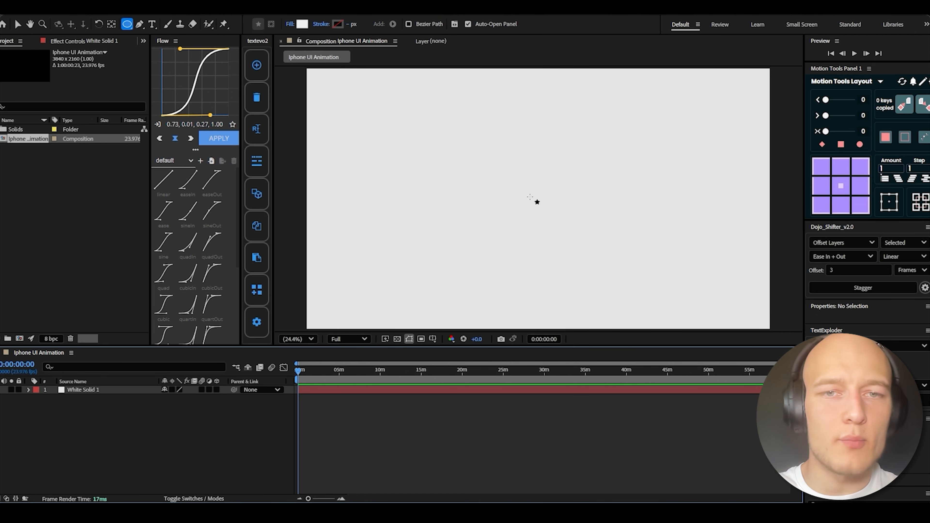
Draw a circle about 328 px wide near the centre of the composition and show its layer's scale
{"action": "left_click_drag", "start_coordinate": [530, 197], "coordinate": [551, 218]}
{"action": "left_click", "coordinate": [491, 292]}
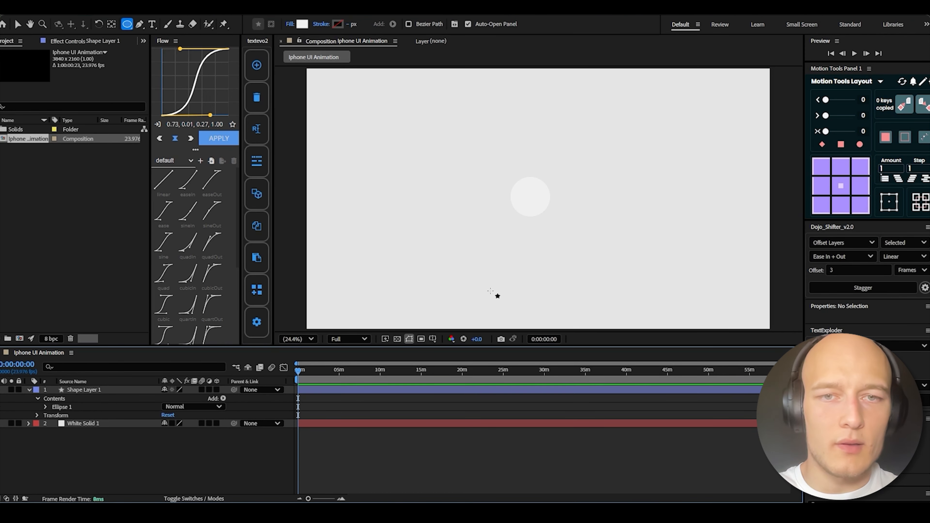
{"action": "left_click", "coordinate": [469, 390]}
{"action": "key", "text": "s"}
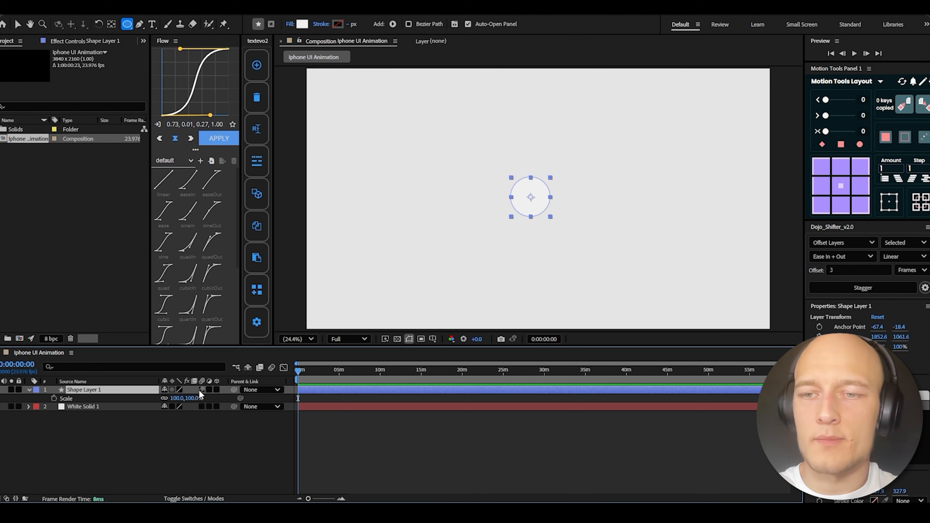
Enable motion blur for the circle shape layer and the background solid
{"action": "left_click", "coordinate": [201, 390]}
{"action": "key", "text": "s"}
{"action": "left_click", "coordinate": [202, 399]}
{"action": "key", "text": "s"}
Scale the circle shape layer up to 172%
{"action": "left_click_drag", "start_coordinate": [182, 398], "coordinate": [210, 395]}
{"action": "key", "text": "s"}
{"action": "left_click", "coordinate": [383, 434]}
Duplicate the circle shape layer and scale the copy down to 115%
{"action": "left_click", "coordinate": [324, 391]}
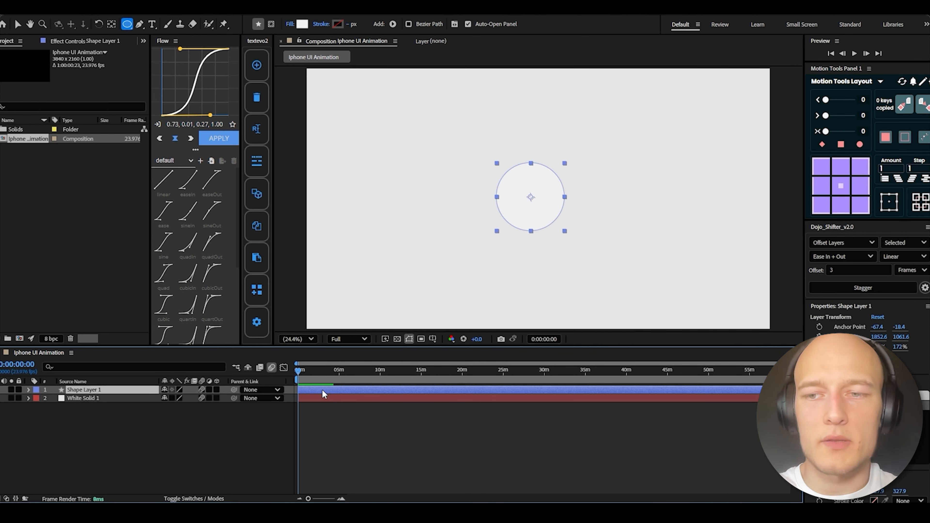
{"action": "key", "text": "ctrl+d"}
{"action": "key", "text": "s"}
{"action": "left_click_drag", "start_coordinate": [179, 399], "coordinate": [156, 405]}
{"action": "key", "text": "s"}
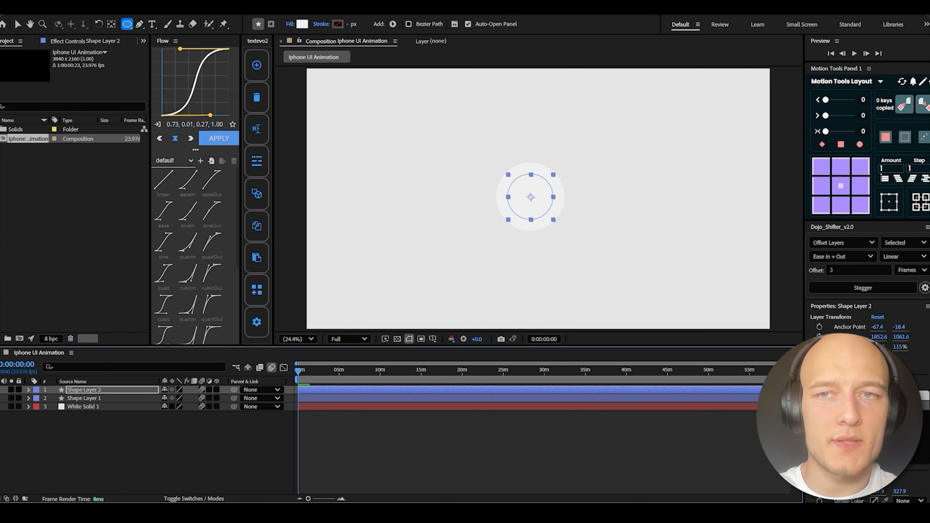
Change the fill colour of the smaller duplicated circle to a bright blue
{"action": "left_click", "coordinate": [304, 25]}
{"action": "left_click", "coordinate": [488, 244]}
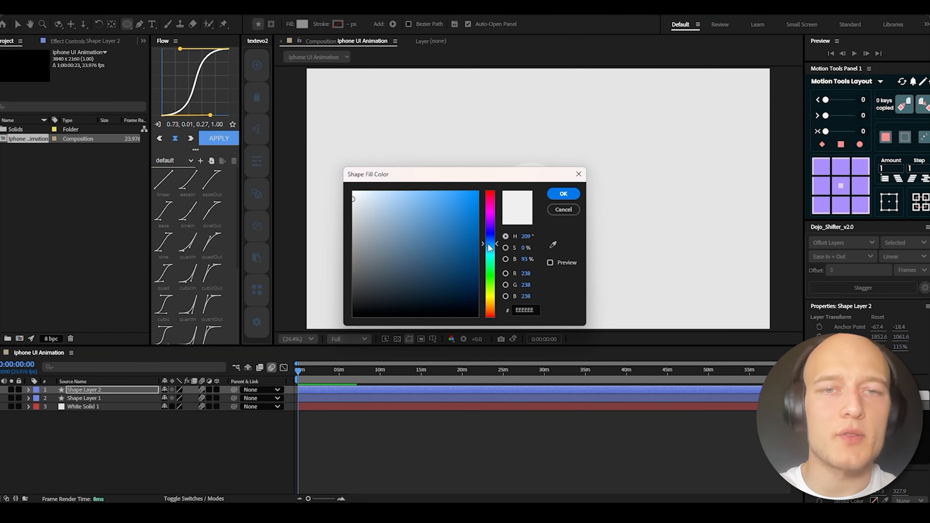
{"action": "left_click", "coordinate": [563, 194]}
Scale down the white circle behind the blue one so that it forms a narrow ring around it
{"action": "left_click", "coordinate": [411, 430]}
{"action": "left_click", "coordinate": [369, 398]}
{"action": "key", "text": "s"}
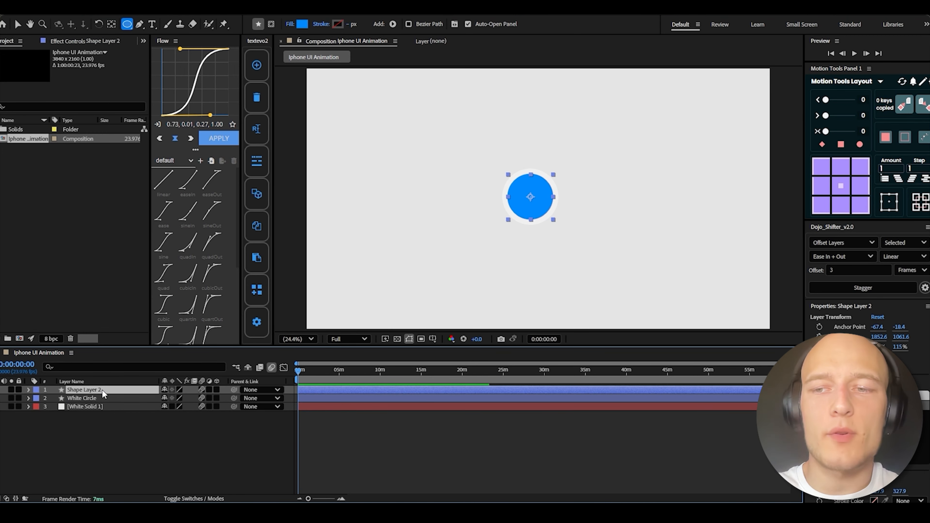
Rename the duplicated blue circle layer to Blue Circle
{"action": "key", "text": "Return"}
{"action": "type", "text": "B"}
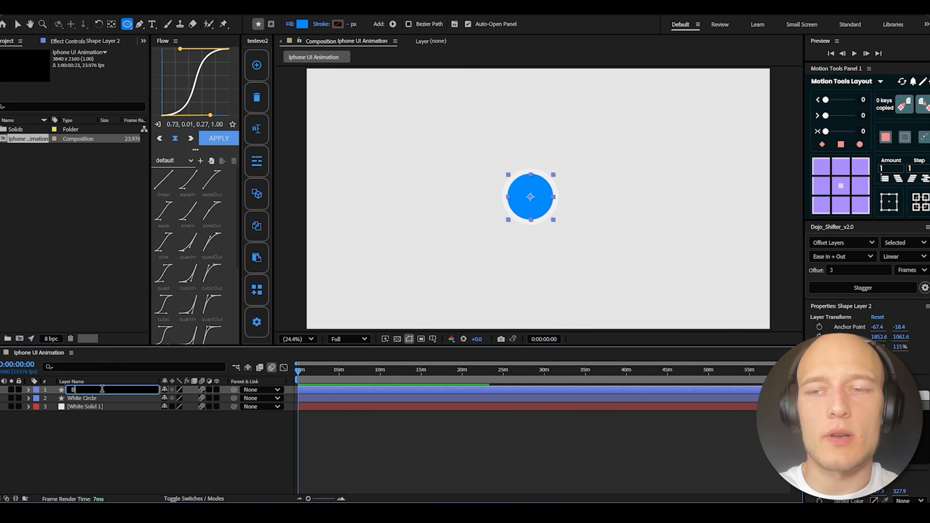
{"action": "type", "text": "lue Circ"}
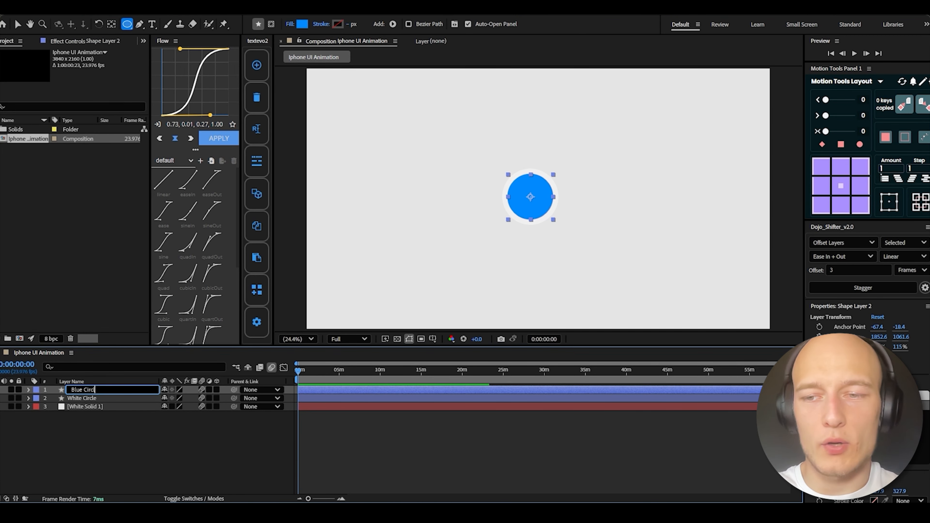
{"action": "type", "text": "le"}
{"action": "key", "text": "Return"}
Duplicate the White Circle layer, name the copy White Circle Shadow and place it directly below White Circle
{"action": "left_click", "coordinate": [89, 397]}
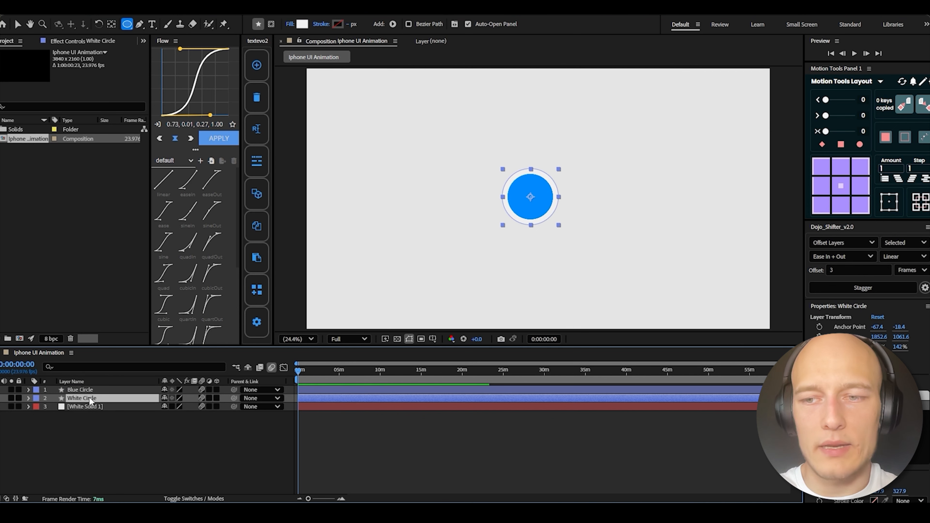
{"action": "key", "text": "ctrl+d"}
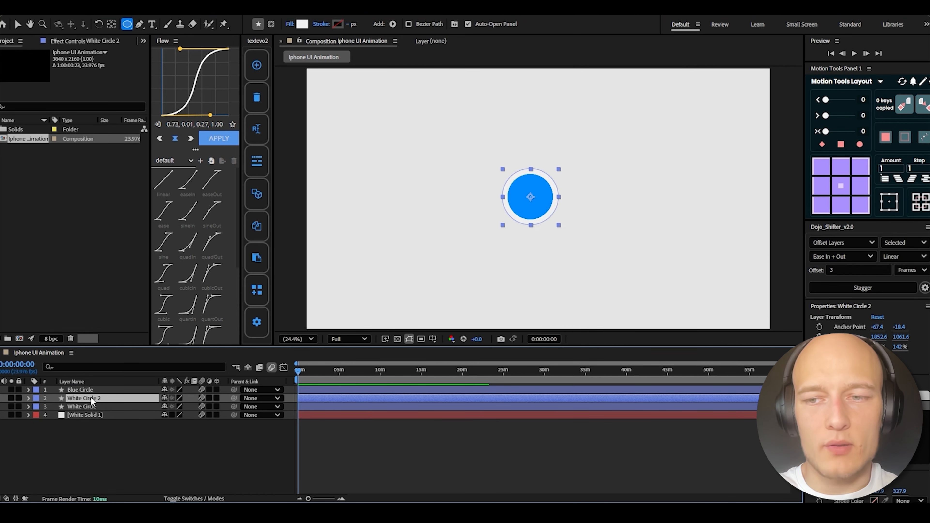
{"action": "key", "text": "Return"}
{"action": "left_click_drag", "start_coordinate": [88, 398], "coordinate": [110, 399]}
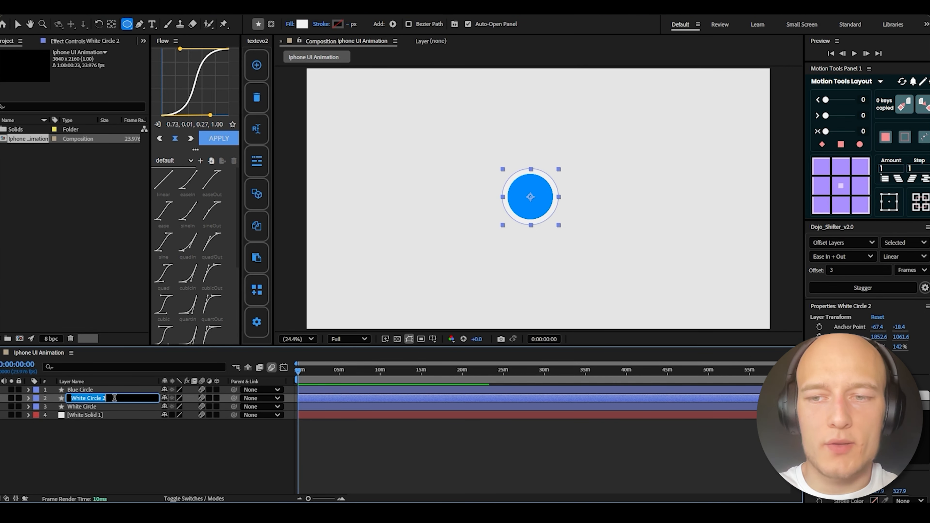
{"action": "left_click", "coordinate": [115, 398]}
{"action": "type", "text": "Sh"}
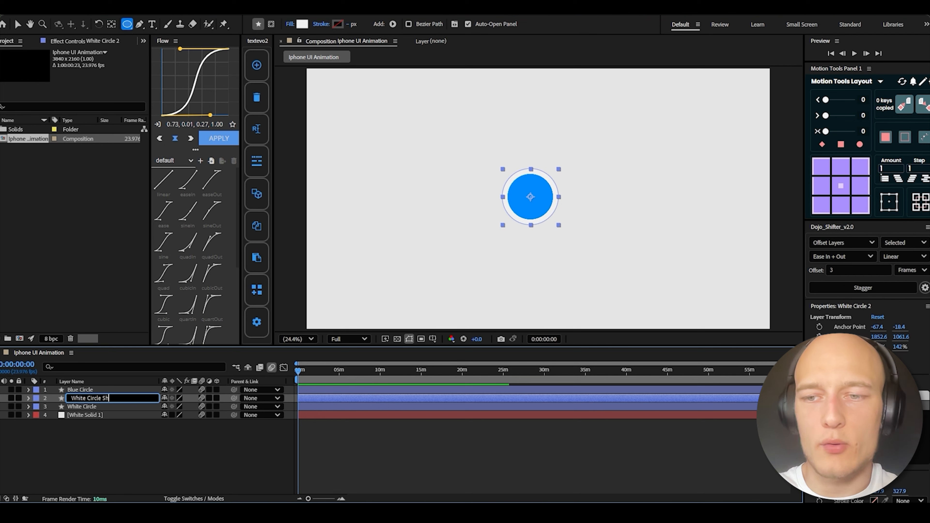
{"action": "type", "text": "adow"}
{"action": "key", "text": "Return"}
{"action": "left_click_drag", "start_coordinate": [92, 398], "coordinate": [98, 413]}
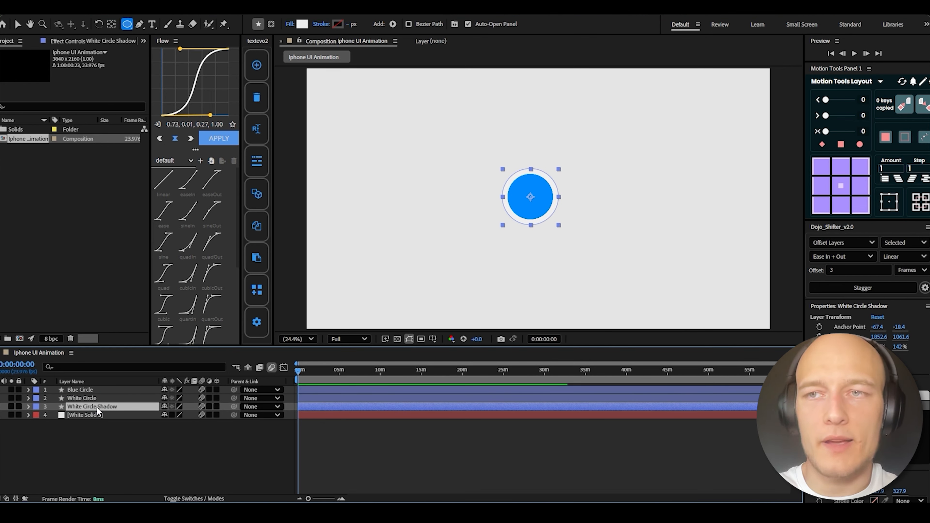
Apply Fast Box Blur to the White Circle Shadow layer with a blur radius of 39
{"action": "key", "text": "ctrl+space"}
{"action": "type", "text": "fas"}
{"action": "key", "text": "Return"}
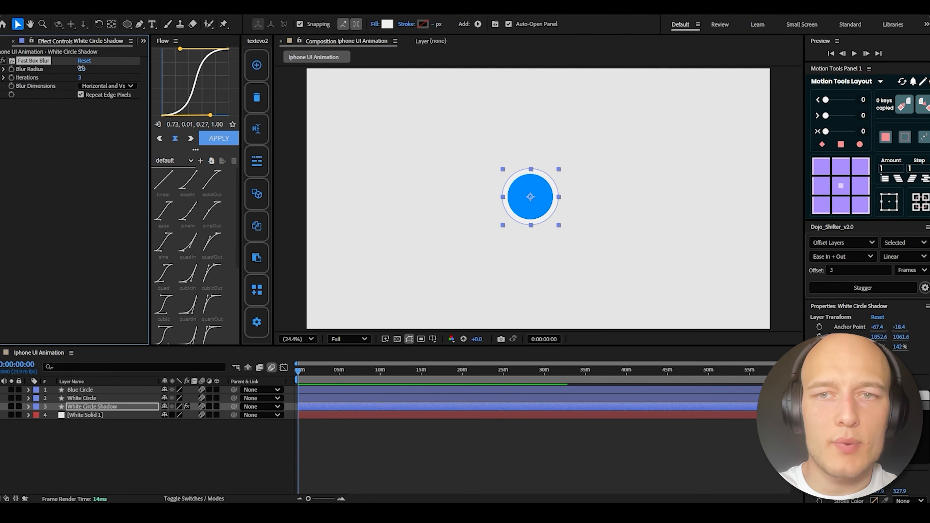
{"action": "left_click_drag", "start_coordinate": [81, 68], "coordinate": [106, 66]}
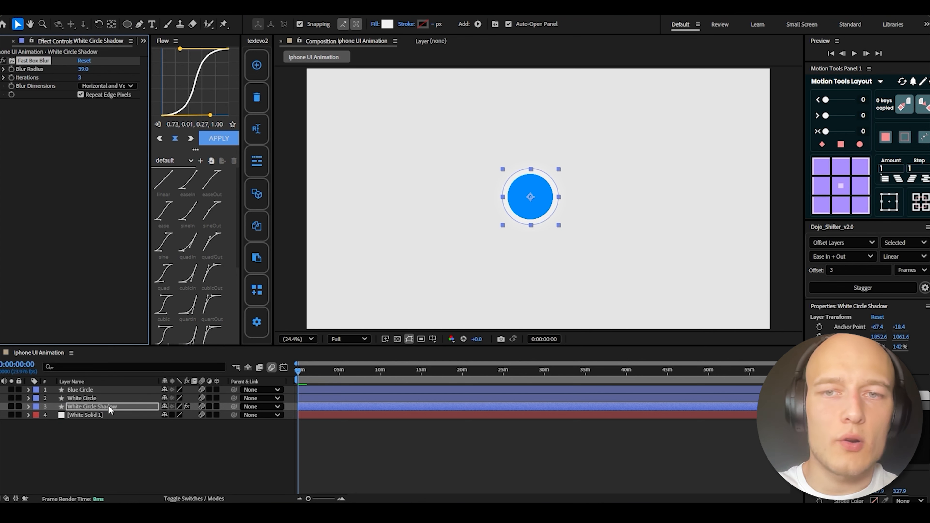
Darken the fill colour of White Circle Shadow to a light grey
{"action": "left_click", "coordinate": [388, 24]}
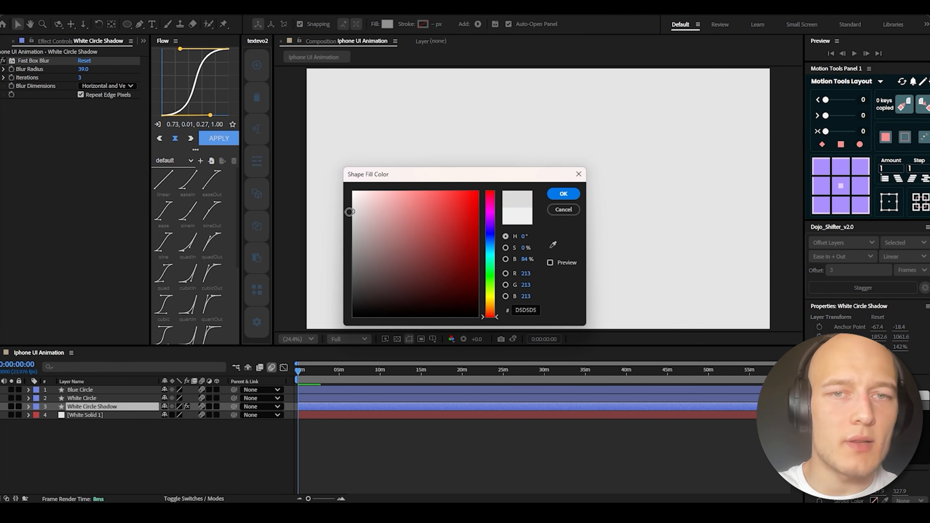
{"action": "left_click_drag", "start_coordinate": [349, 212], "coordinate": [348, 216]}
{"action": "left_click", "coordinate": [561, 195]}
{"action": "left_click", "coordinate": [235, 449]}
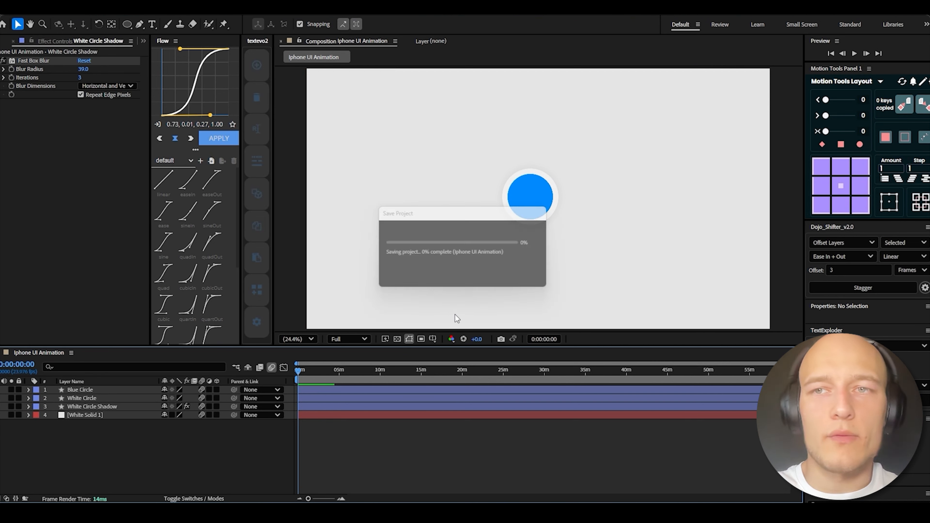
With the Pen tool active, set the shape fill to 007EFF by sampling the blue circle's colour
{"action": "key", "text": "g"}
{"action": "left_click", "coordinate": [300, 26]}
{"action": "left_click_drag", "start_coordinate": [534, 178], "coordinate": [412, 174]}
{"action": "left_click", "coordinate": [430, 241]}
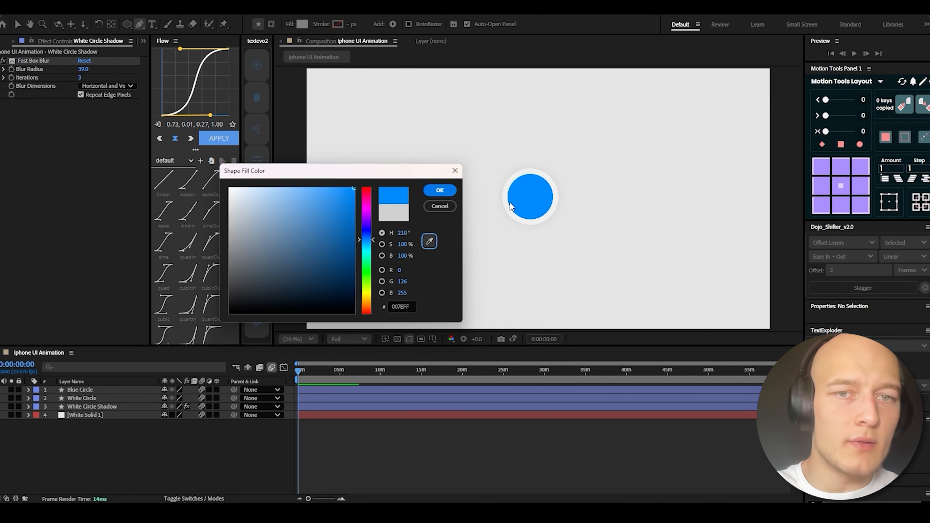
{"action": "left_click", "coordinate": [513, 205]}
{"action": "left_click", "coordinate": [436, 191]}
Draw a closed blue triangle with its tip at the circle's centre and its wide edge near the top of the canvas
{"action": "left_click", "coordinate": [530, 196]}
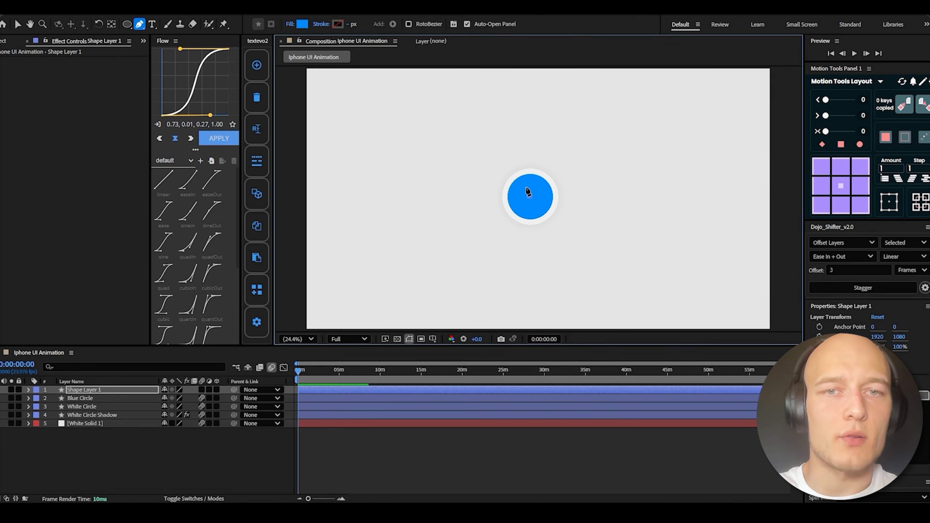
{"action": "left_click", "coordinate": [480, 76]}
{"action": "left_click", "coordinate": [577, 75]}
{"action": "left_click", "coordinate": [530, 197]}
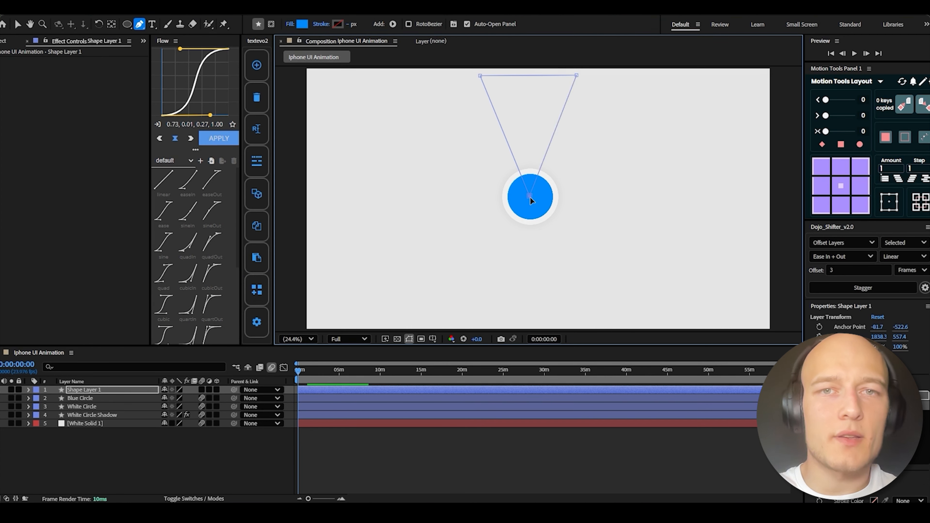
Move the triangle layer below White Circle Shadow and rename it Radar
{"action": "left_click_drag", "start_coordinate": [84, 390], "coordinate": [88, 421]}
{"action": "type", "text": "Rafdaf"}
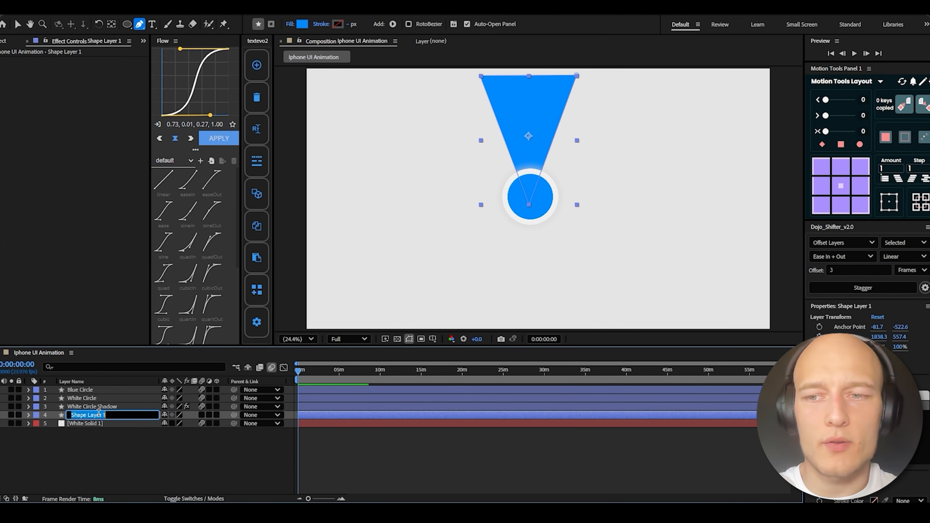
{"action": "left_click", "coordinate": [385, 415]}
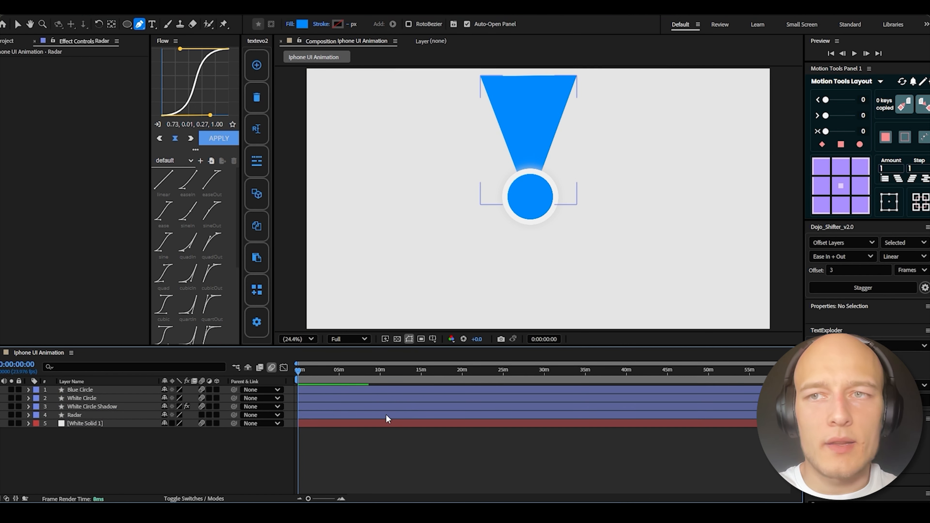
Draw a rectangular mask over the wide upper part of the Radar triangle
{"action": "left_click", "coordinate": [385, 414]}
{"action": "left_click", "coordinate": [271, 25]}
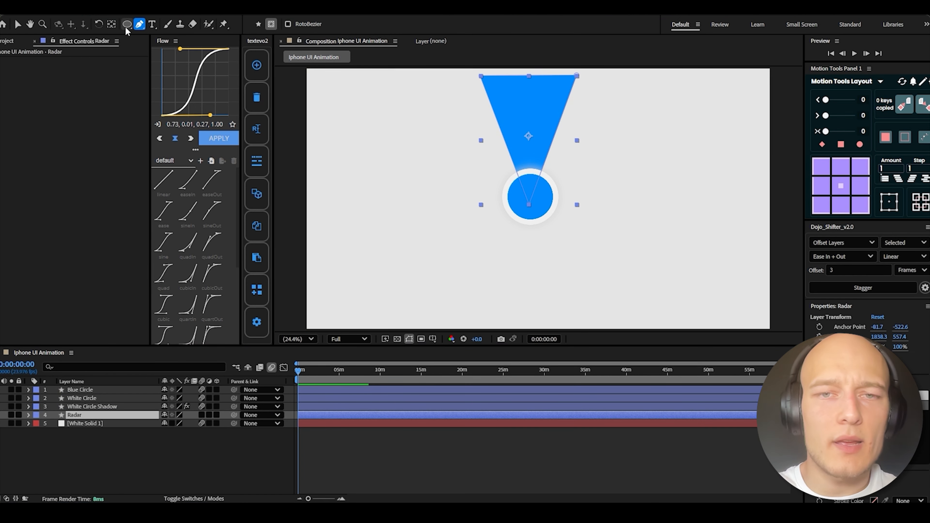
{"action": "mouse_move", "coordinate": [128, 26]}
{"action": "left_mouse_down"}
{"action": "mouse_move", "coordinate": [155, 45]}
{"action": "mouse_move", "coordinate": [163, 25]}
{"action": "left_mouse_up"}
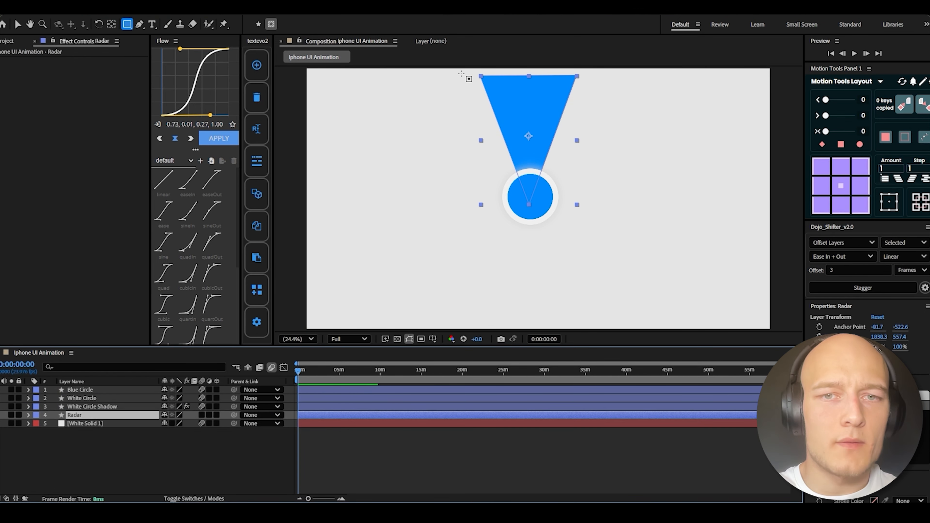
{"action": "key", "text": "h"}
{"action": "left_click_drag", "start_coordinate": [522, 155], "coordinate": [524, 222]}
{"action": "left_click_drag", "start_coordinate": [443, 91], "coordinate": [617, 186]}
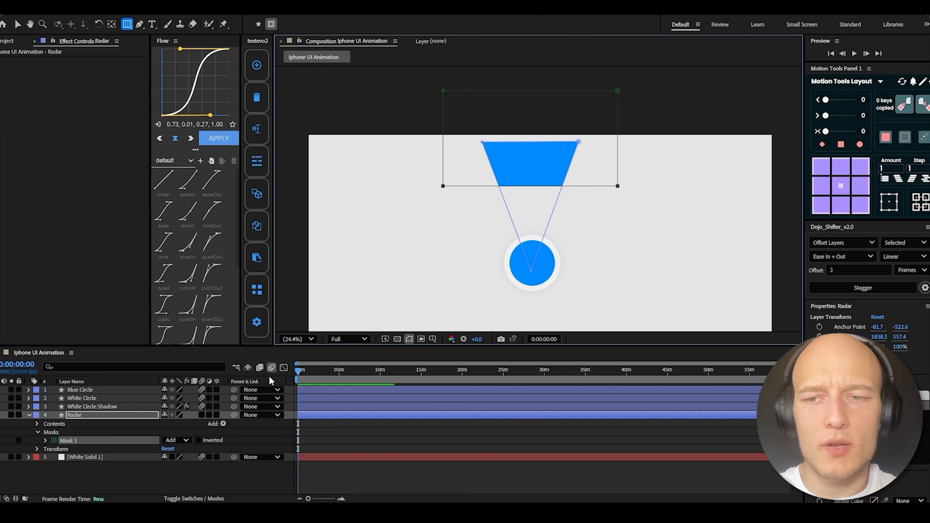
Invert the Radar mask and feather it so the beam fades out towards its wide end
{"action": "left_click", "coordinate": [198, 440]}
{"action": "key", "text": "m"}
{"action": "key", "text": "m"}
{"action": "left_click_drag", "start_coordinate": [177, 441], "coordinate": [269, 428]}
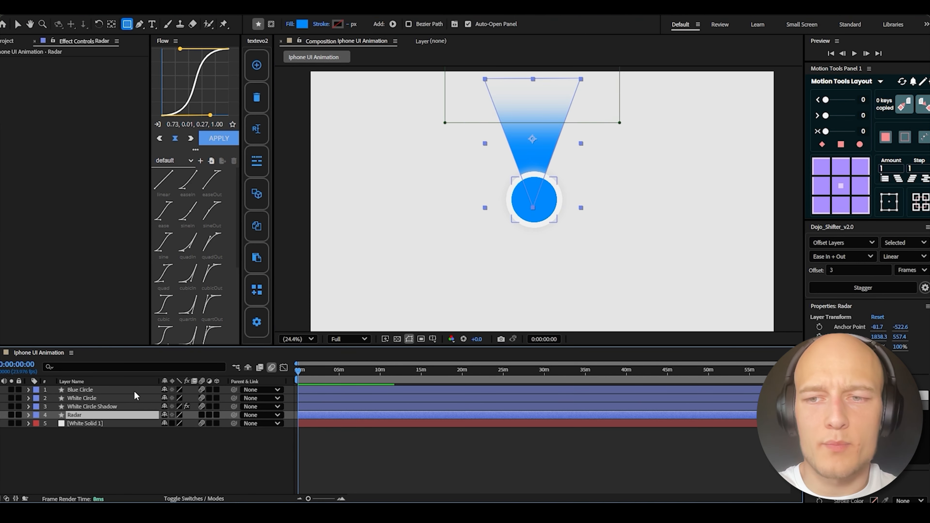
Pre-compose the Radar, White Circle Shadow, White Circle and Blue Circle layers into a composition named Map Circle
{"action": "left_click", "coordinate": [129, 391], "text": "shift"}
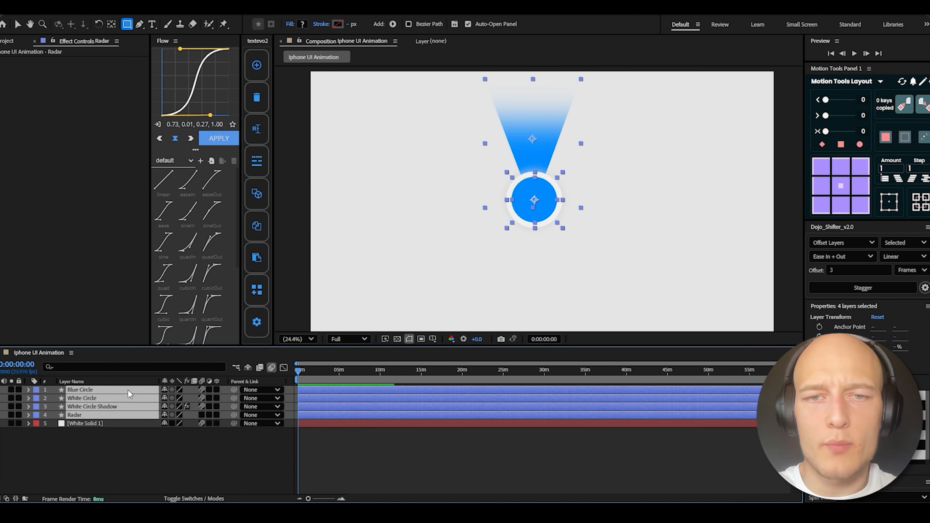
{"action": "right_click", "coordinate": [129, 392]}
{"action": "left_click", "coordinate": [158, 346]}
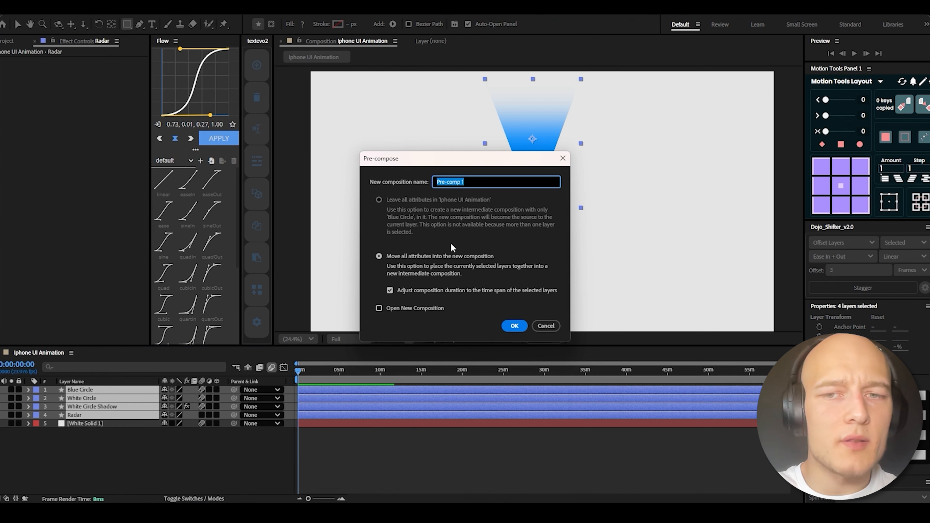
{"action": "type", "text": "M"}
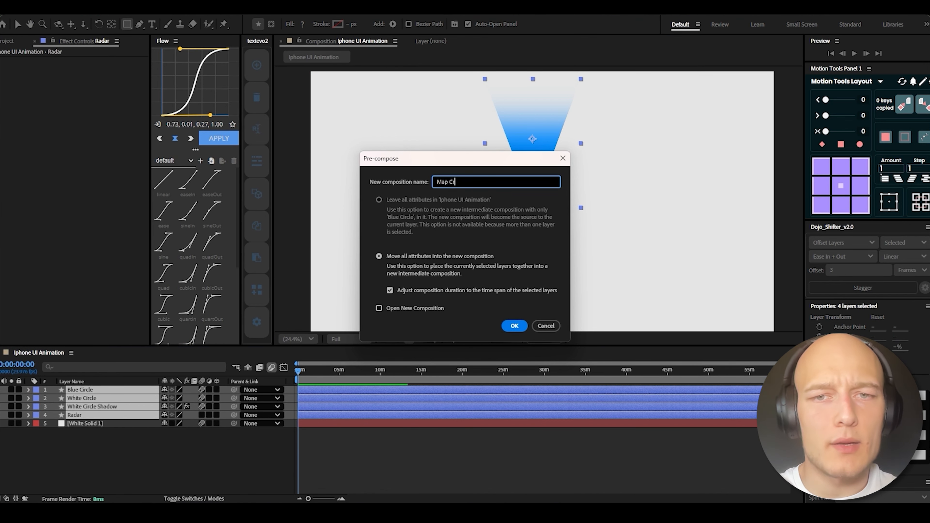
{"action": "type", "text": "ap Circle"}
{"action": "key", "text": "Return"}
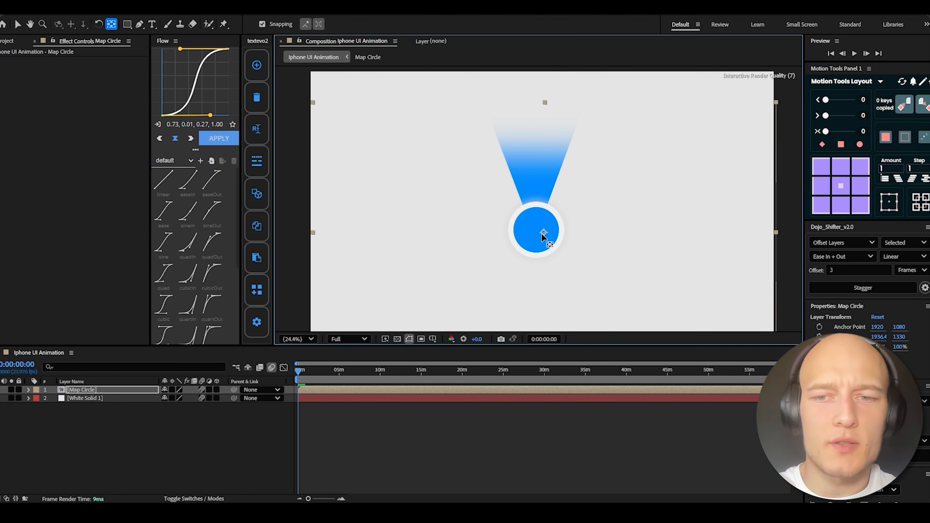
Scale the Map Circle layer down to 59% around the centre of its blue circle
{"action": "key", "text": "s"}
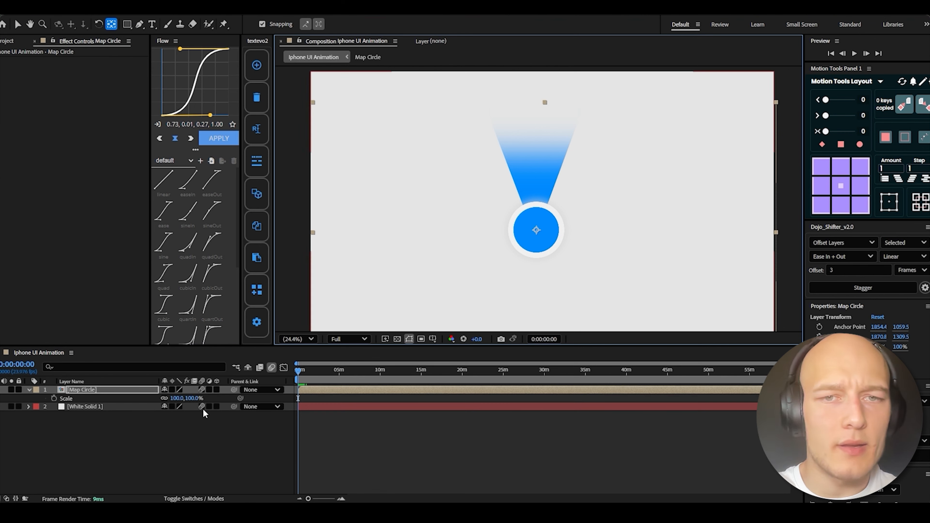
{"action": "left_click_drag", "start_coordinate": [176, 399], "coordinate": [160, 399]}
{"action": "left_click", "coordinate": [216, 443]}
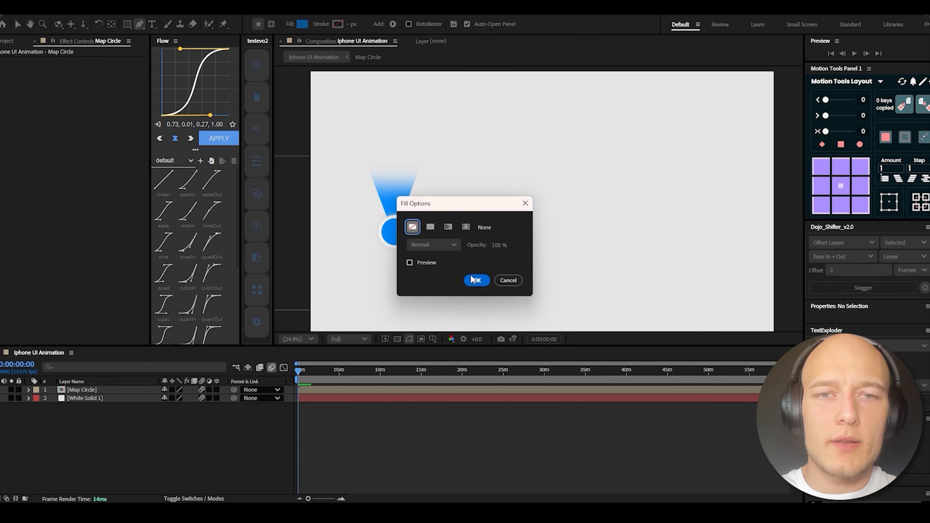
Set the new shape's fill to None and give it a blue stroke 33 px wide
{"action": "left_click", "coordinate": [477, 280]}
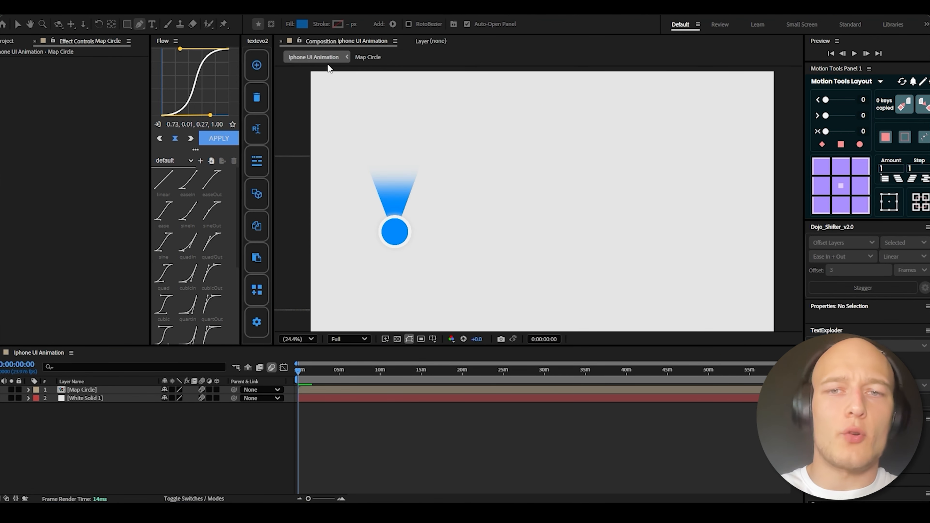
{"action": "left_click", "coordinate": [338, 23]}
{"action": "left_click", "coordinate": [562, 194]}
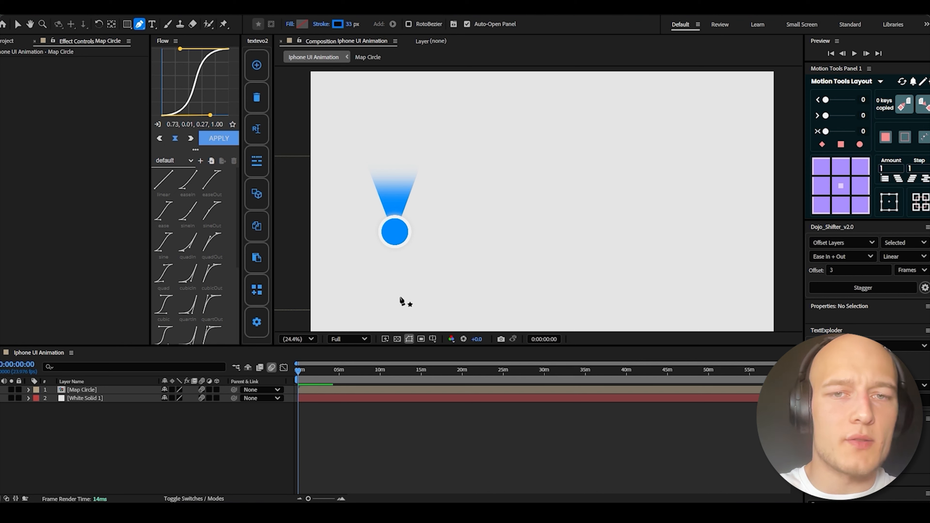
Draw an open zigzag route line from beside the Map Circle up to the canvas's upper right corner
{"action": "left_click", "coordinate": [422, 275]}
{"action": "left_click", "coordinate": [461, 191]}
{"action": "left_click", "coordinate": [545, 204]}
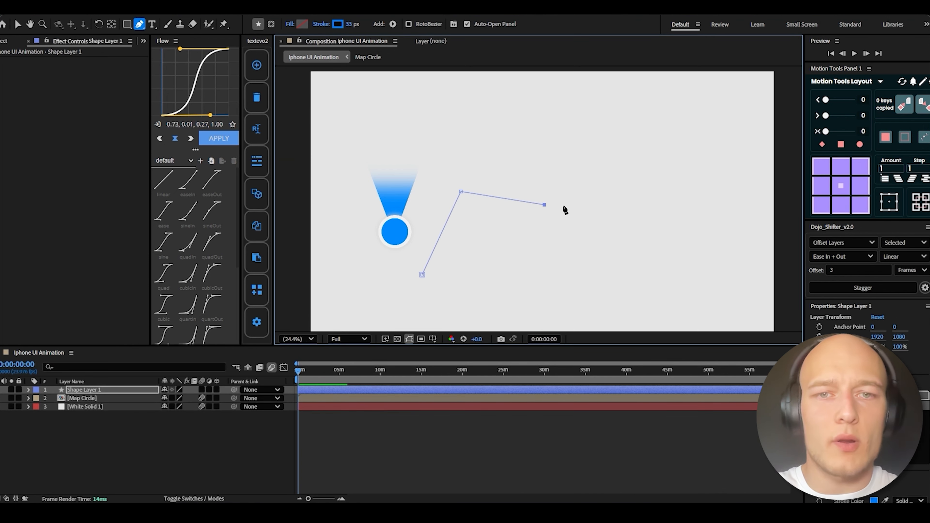
{"action": "left_click", "coordinate": [598, 213]}
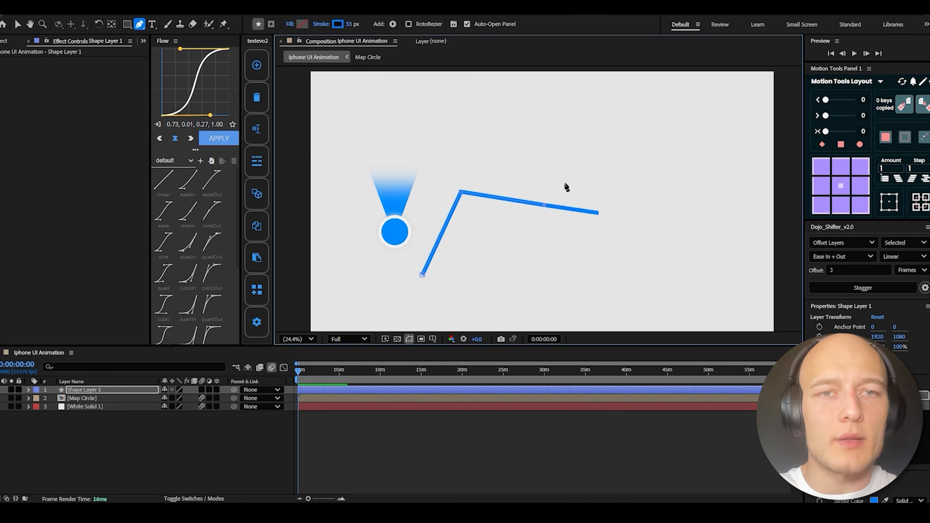
{"action": "key", "text": "ctrl+z"}
{"action": "left_click", "coordinate": [573, 148]}
{"action": "left_click", "coordinate": [672, 155]}
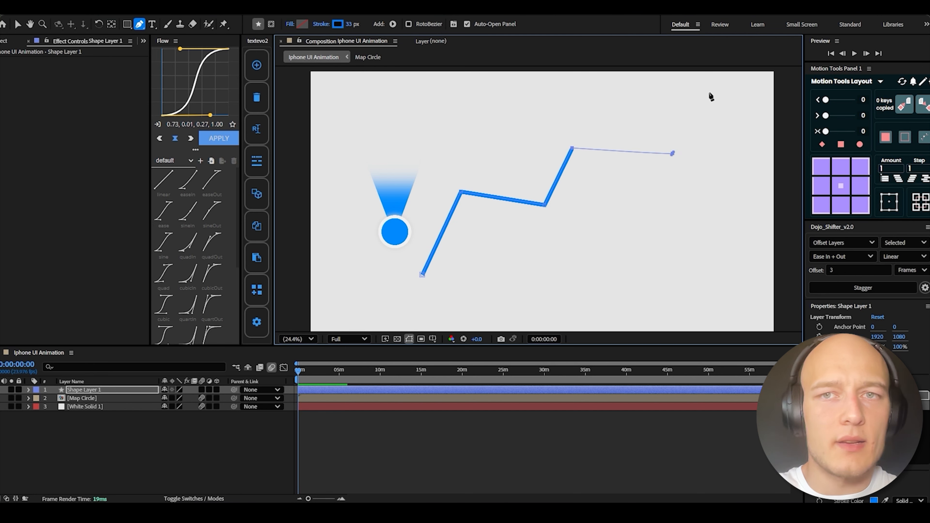
{"action": "left_click", "coordinate": [724, 83]}
Reposition the route line's corner points to reshape its zigzag
{"action": "left_click_drag", "start_coordinate": [573, 150], "coordinate": [576, 231]}
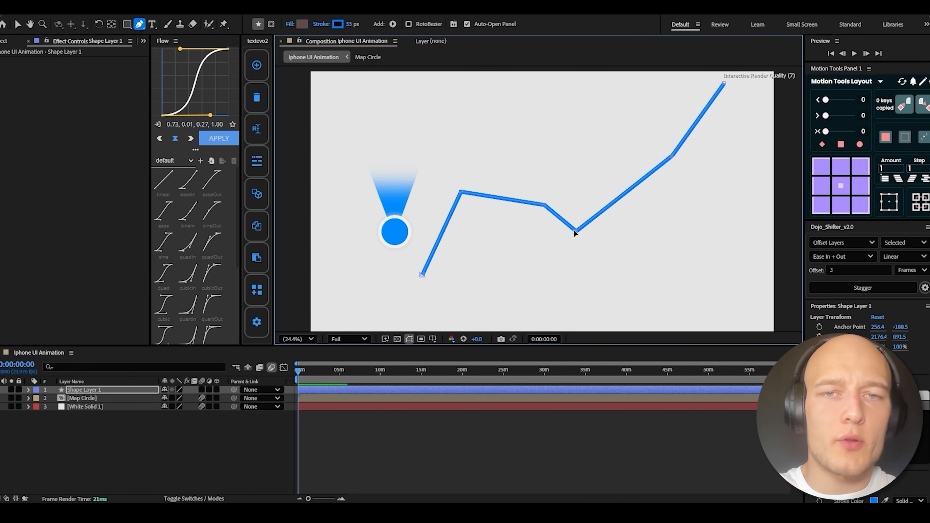
{"action": "left_click_drag", "start_coordinate": [545, 204], "coordinate": [548, 196]}
{"action": "left_click_drag", "start_coordinate": [461, 192], "coordinate": [476, 158]}
{"action": "left_click_drag", "start_coordinate": [546, 198], "coordinate": [572, 164]}
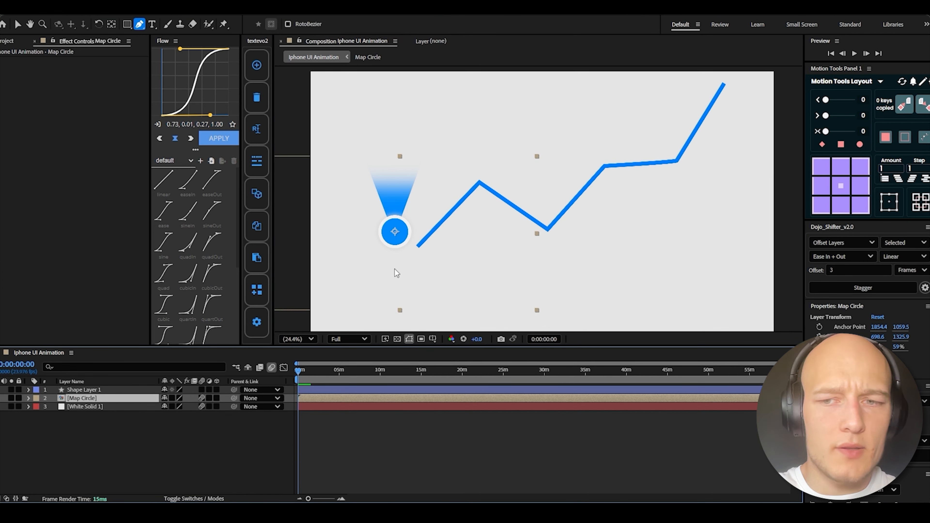
Place the Map Circle on the route line's starting point and rotate its beam along the first segment
{"action": "left_click_drag", "start_coordinate": [396, 232], "coordinate": [418, 244]}
{"action": "key", "text": "r"}
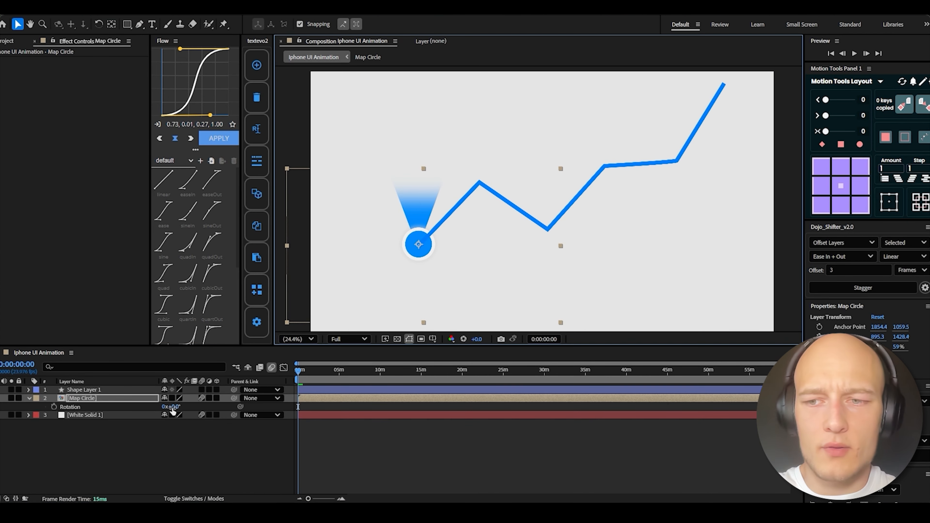
{"action": "left_click_drag", "start_coordinate": [173, 407], "coordinate": [362, 383]}
Scale the Map Circle layer down further to suit the thin route line
{"action": "key", "text": "s"}
{"action": "left_click_drag", "start_coordinate": [175, 408], "coordinate": [135, 390]}
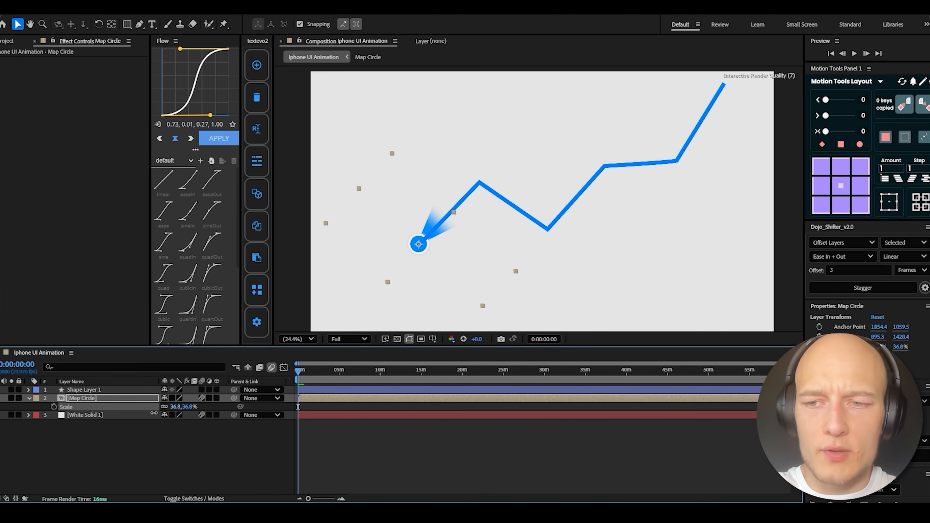
Switch to the Whop site in the browser and look through the After Effects fundamentals course in the Learn feed
{"action": "key", "text": "s"}
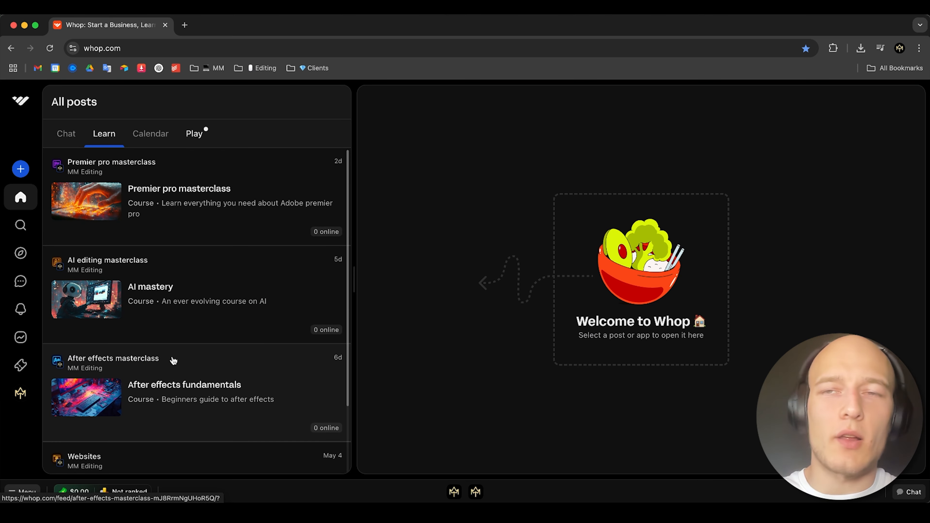
{"action": "scroll", "coordinate": [173, 361], "scroll_direction": "down", "scroll_amount": 2}
{"action": "scroll", "coordinate": [175, 358], "scroll_direction": "up", "scroll_amount": 2}
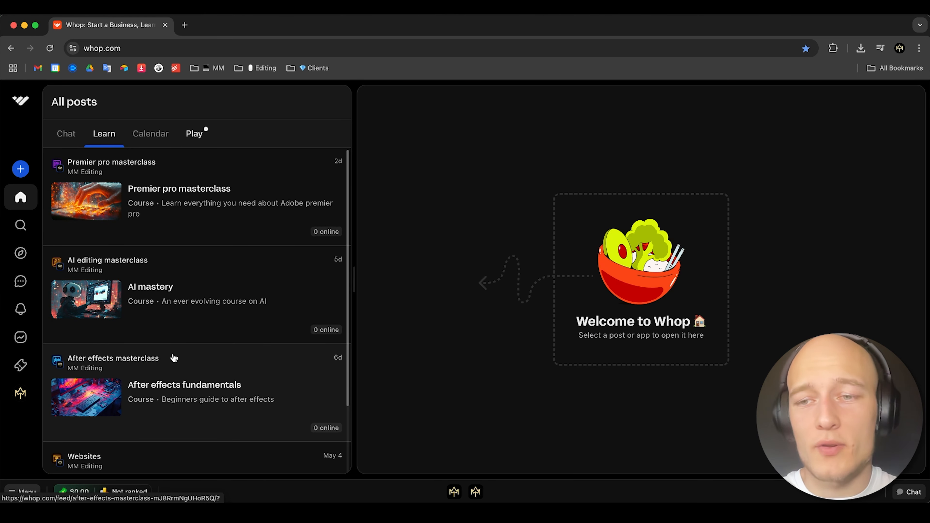
{"action": "left_click", "coordinate": [198, 388]}
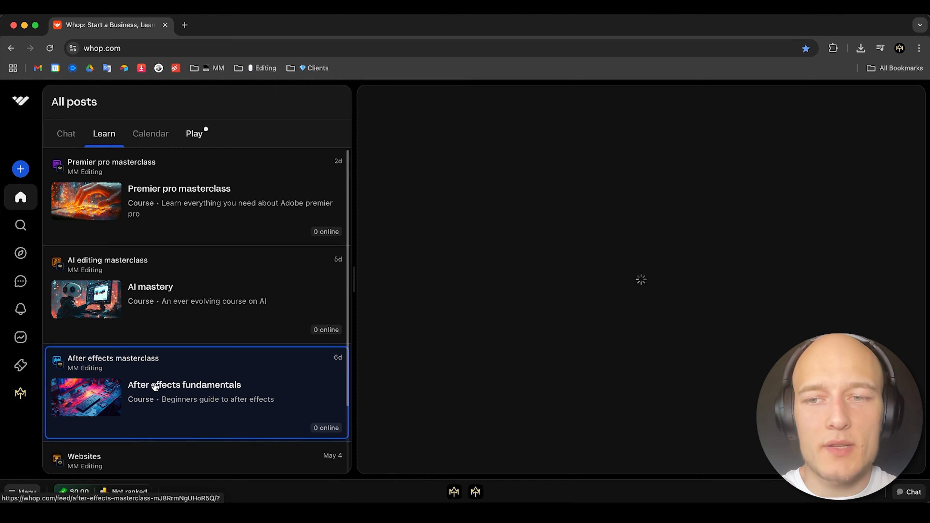
{"action": "scroll", "coordinate": [193, 353], "scroll_direction": "down", "scroll_amount": 2}
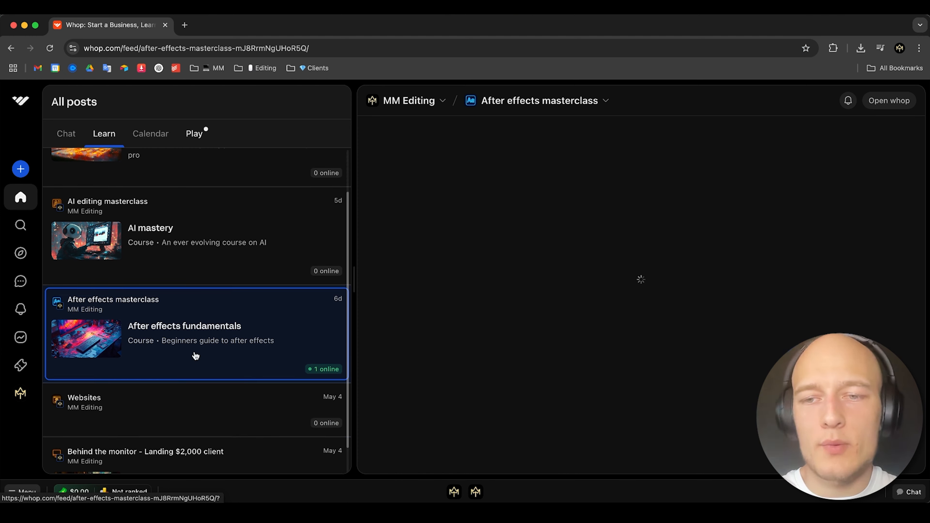
{"action": "left_click_drag", "start_coordinate": [920, 215], "coordinate": [917, 244]}
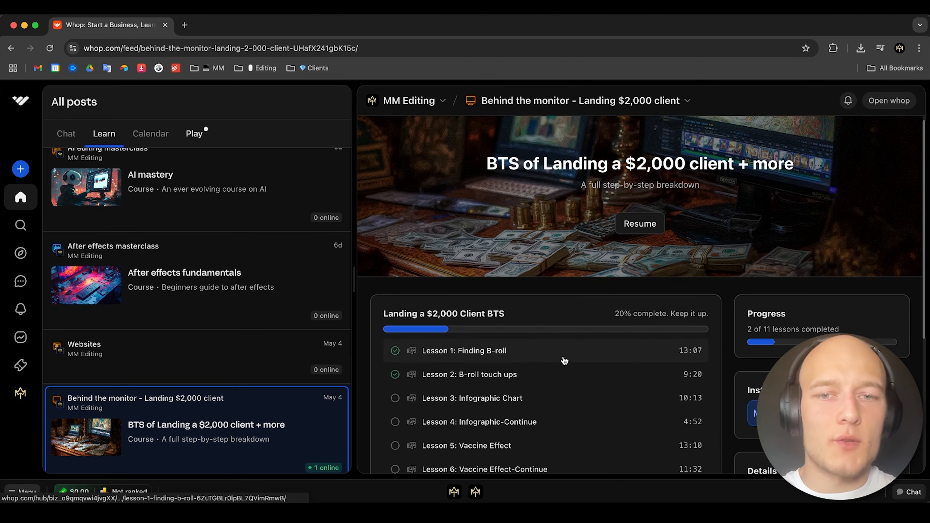
Look through the lesson list of the $2,000 client course and the document in the Generating AI images lesson
{"action": "scroll", "coordinate": [562, 359], "scroll_direction": "down", "scroll_amount": 2}
{"action": "scroll", "coordinate": [571, 358], "scroll_direction": "up", "scroll_amount": 2}
{"action": "scroll", "coordinate": [572, 357], "scroll_direction": "down", "scroll_amount": 6}
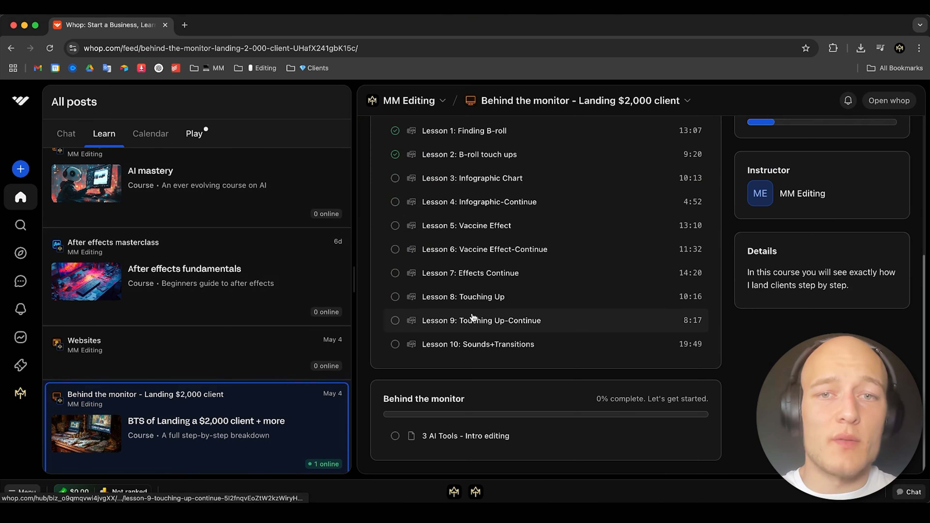
{"action": "scroll", "coordinate": [472, 317], "scroll_direction": "up", "scroll_amount": 4}
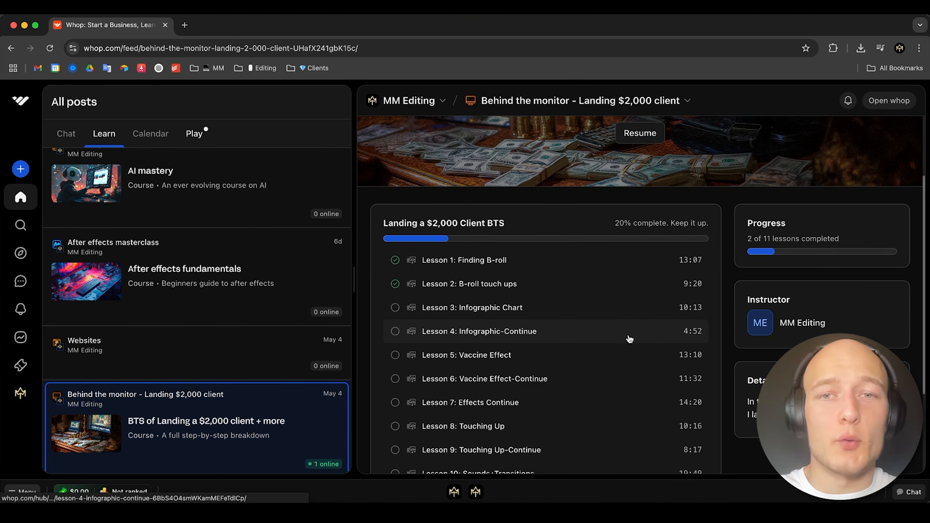
{"action": "scroll", "coordinate": [628, 338], "scroll_direction": "down", "scroll_amount": 1}
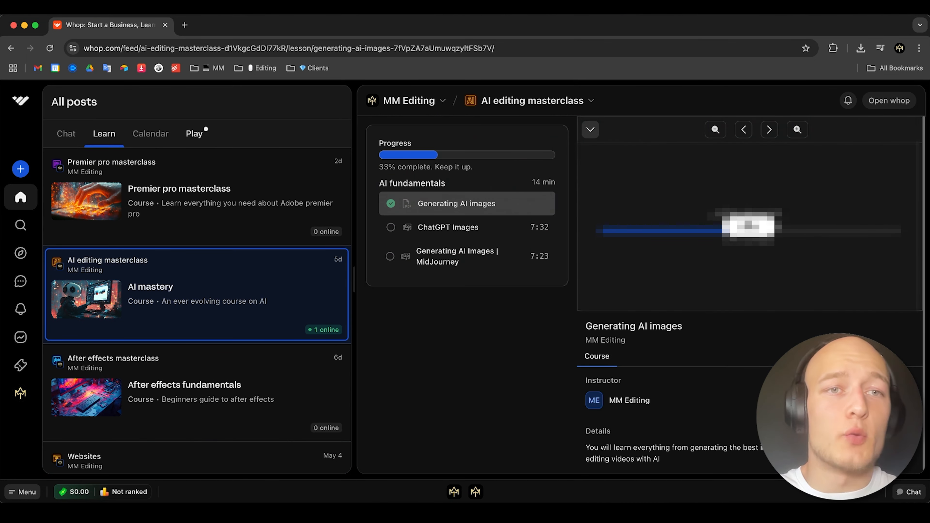
{"action": "left_click", "coordinate": [749, 227]}
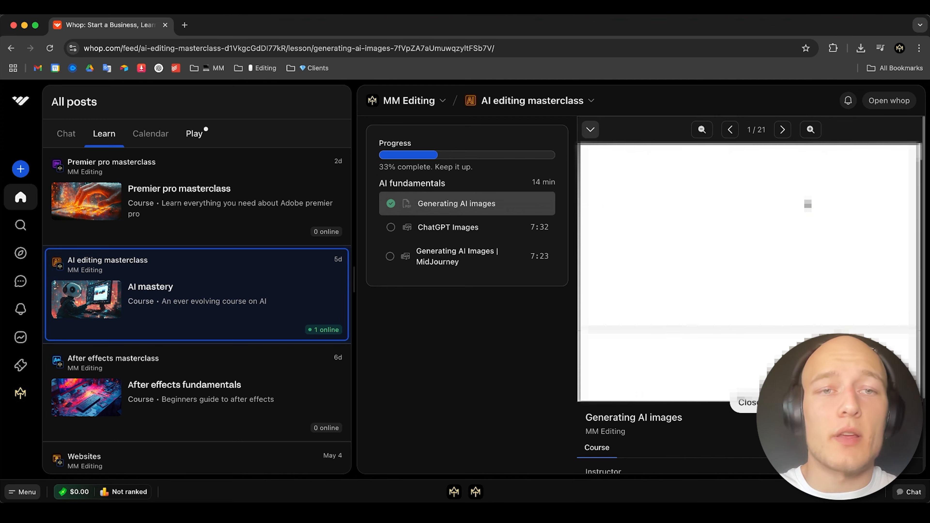
{"action": "scroll", "coordinate": [807, 204], "scroll_direction": "down", "scroll_amount": 6}
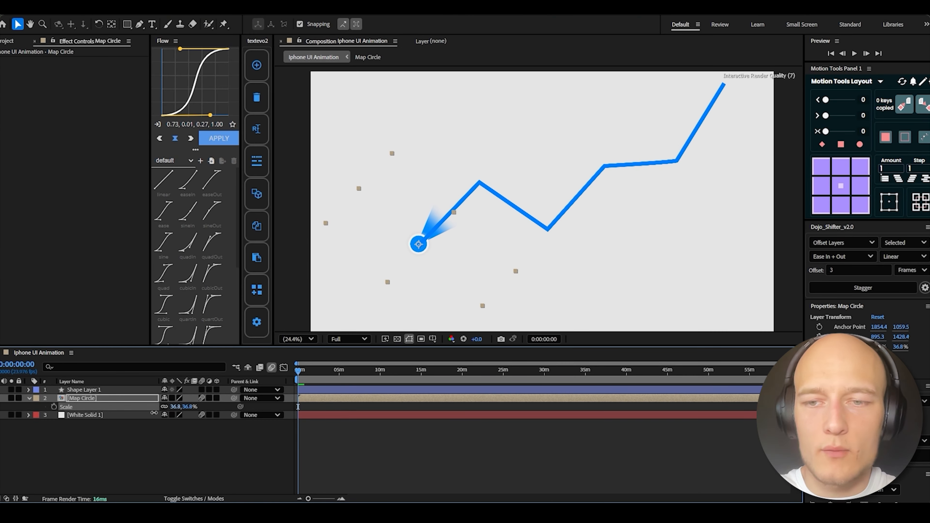
Return to After Effects, move the Map Circle layer above the route line's shape layer, and enable motion blur on the route line
{"action": "key", "text": "s"}
{"action": "left_click_drag", "start_coordinate": [133, 400], "coordinate": [138, 387]}
{"action": "left_click", "coordinate": [202, 399]}
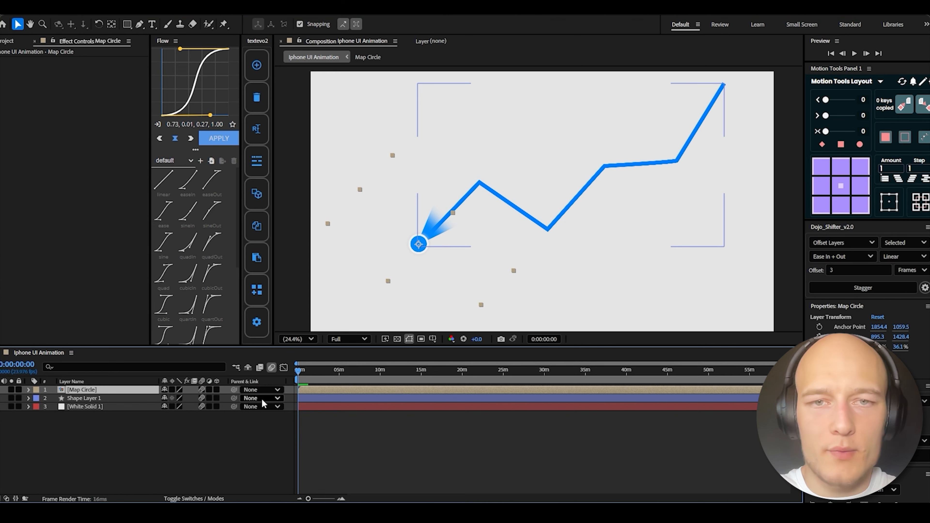
Open the Map Circle composition and keyframe the Radar's opacity as a pulse that starts and ends at 25% within the first second
{"action": "left_click", "coordinate": [315, 399]}
{"action": "double_click", "coordinate": [316, 391]}
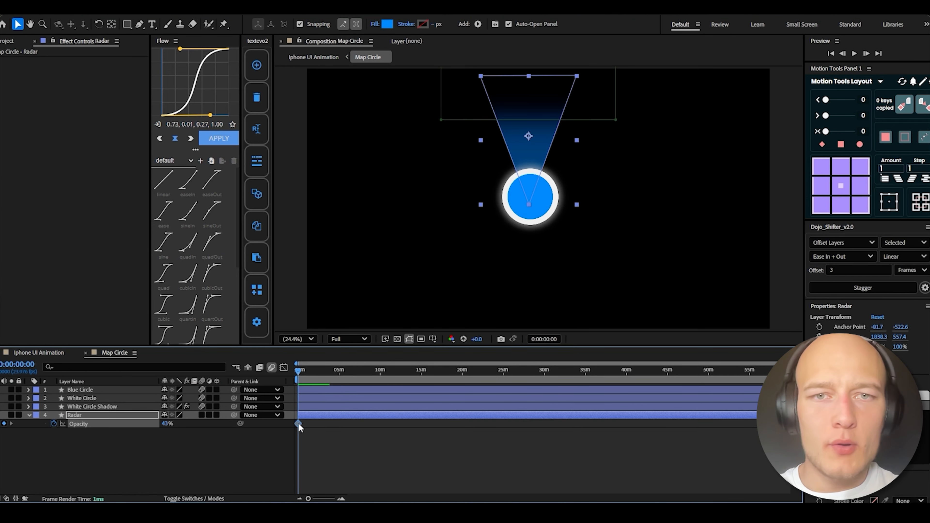
{"action": "left_click_drag", "start_coordinate": [166, 426], "coordinate": [158, 426]}
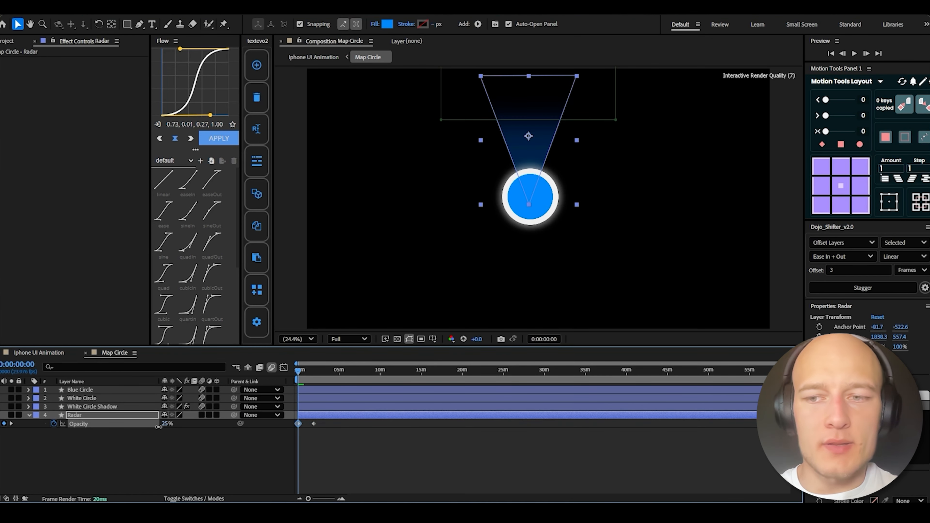
{"action": "scroll", "coordinate": [361, 423], "scroll_direction": "up", "scroll_amount": 3}
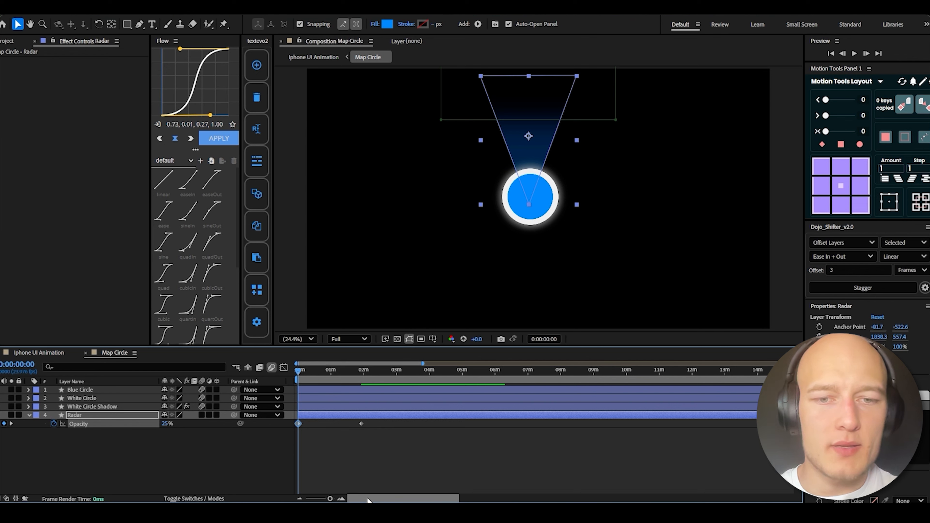
{"action": "scroll", "coordinate": [367, 500], "scroll_direction": "up", "scroll_amount": 3}
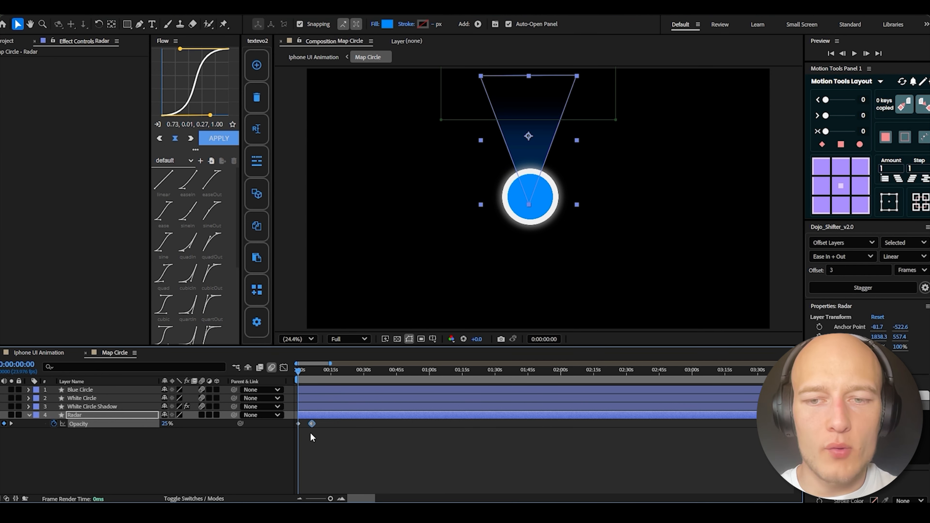
{"action": "left_click_drag", "start_coordinate": [312, 424], "coordinate": [306, 424]}
{"action": "left_click", "coordinate": [340, 499]}
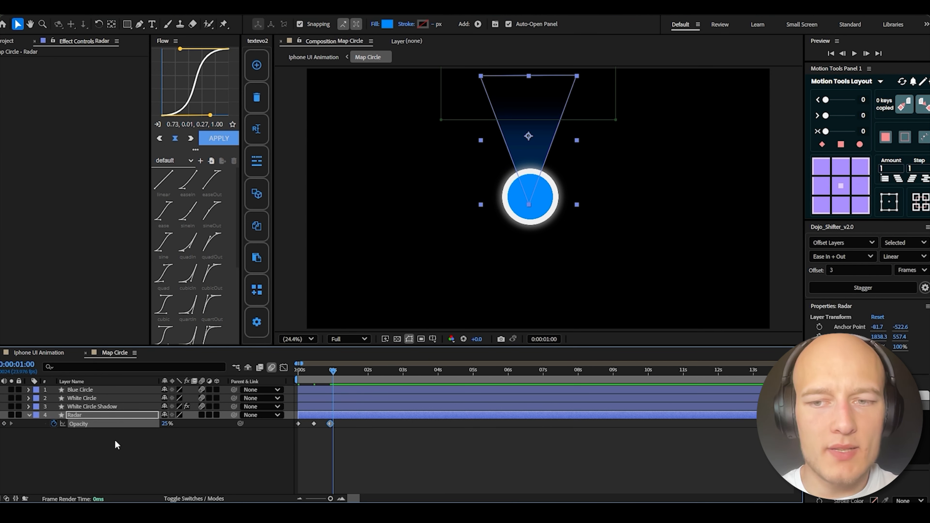
Add the loopOut(type = "cycle", numKeyframes = 0) expression to the Radar's opacity
{"action": "left_click", "coordinate": [54, 424], "text": "alt"}
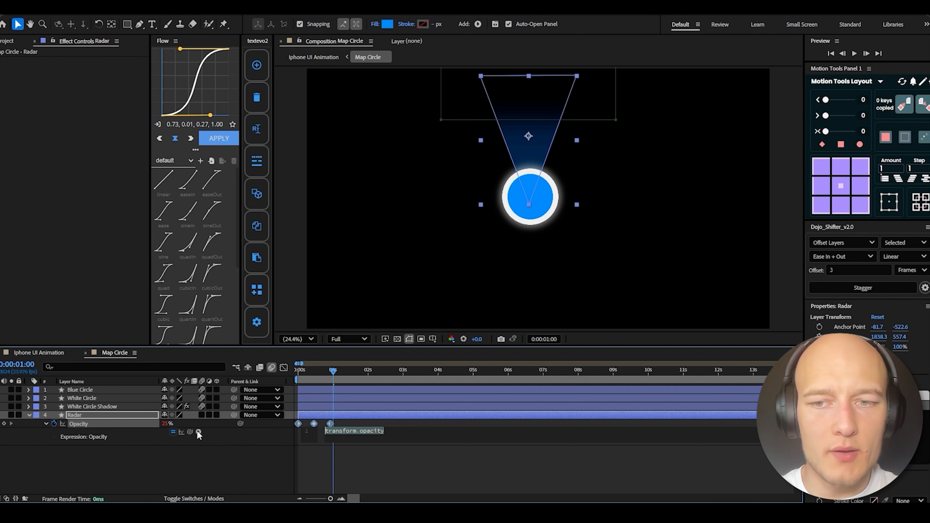
{"action": "left_click", "coordinate": [198, 432]}
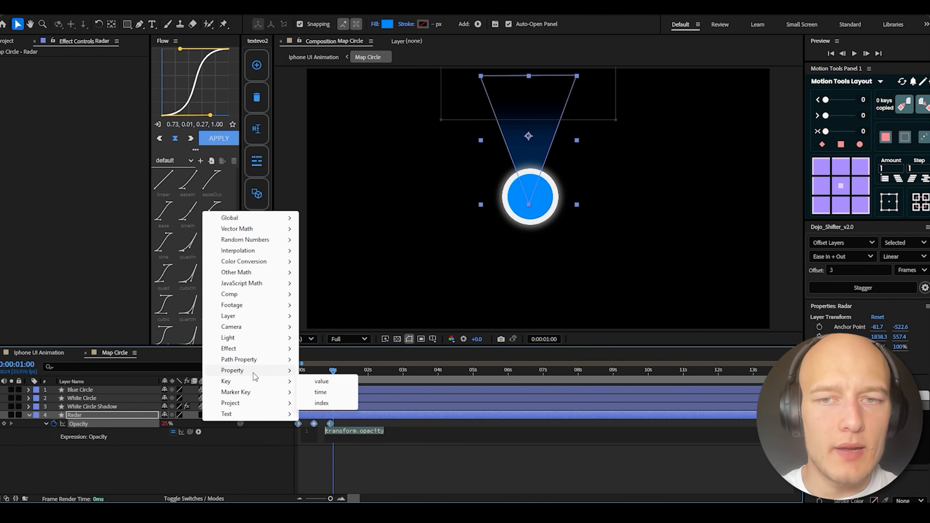
{"action": "mouse_move", "coordinate": [254, 371]}
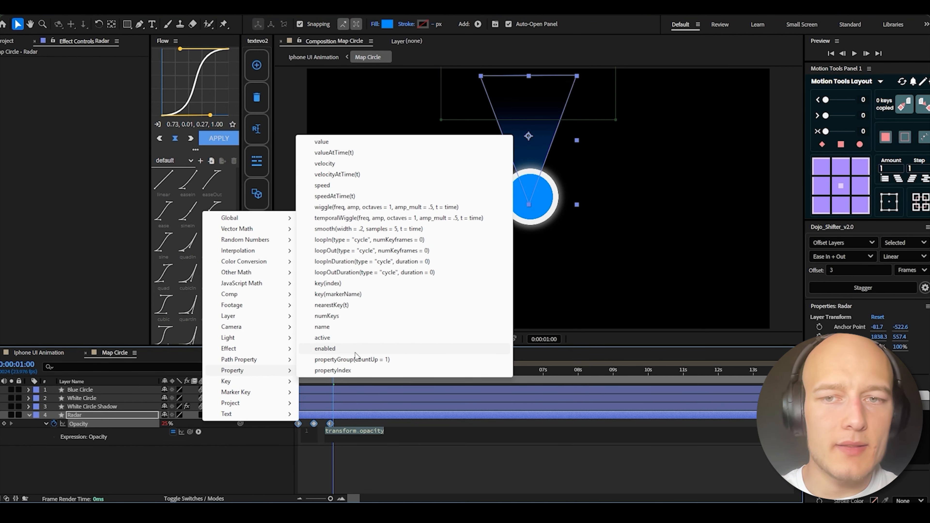
{"action": "left_click", "coordinate": [379, 250]}
{"action": "left_click", "coordinate": [363, 455]}
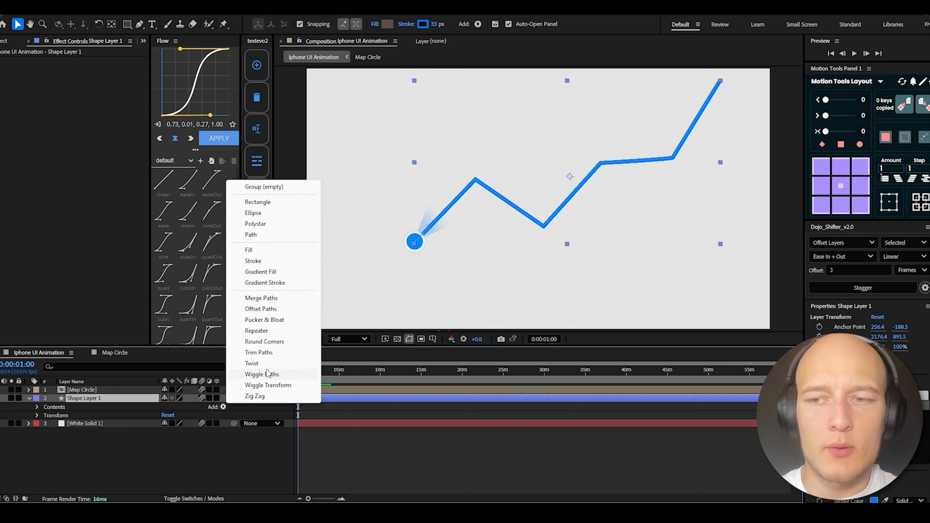
Add Trim Paths to the route line in the main composition and keyframe its End at 0% on the first frame
{"action": "left_click", "coordinate": [274, 354]}
{"action": "left_click", "coordinate": [46, 424]}
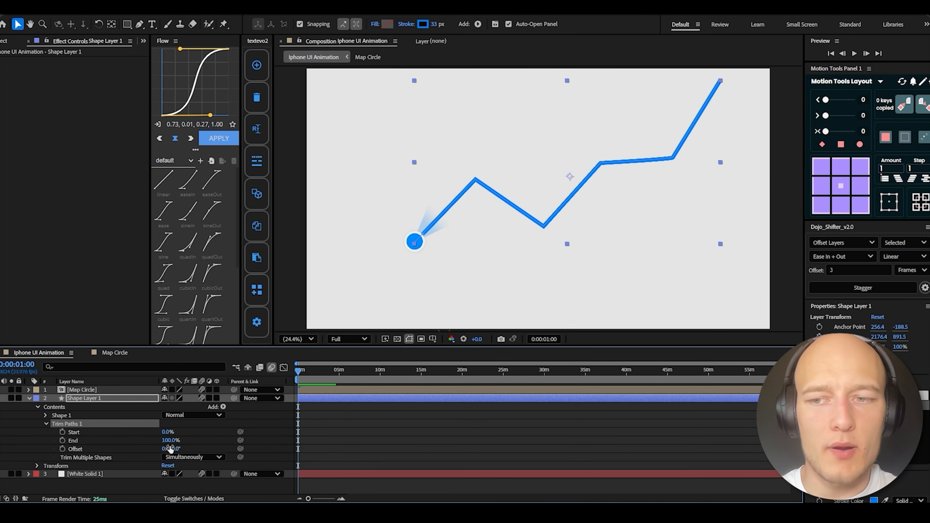
{"action": "left_click_drag", "start_coordinate": [169, 442], "coordinate": [92, 442]}
{"action": "left_click", "coordinate": [63, 440]}
{"action": "key", "text": "u"}
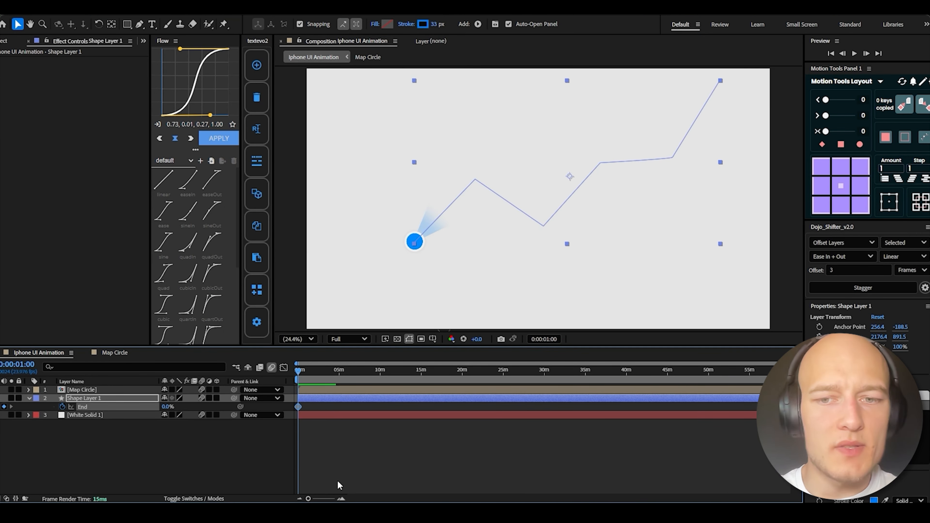
Set the route line's Trim Paths End to 100% at 0:00:01:07
{"action": "key", "text": ";"}
{"action": "left_click", "coordinate": [320, 375]}
{"action": "left_click_drag", "start_coordinate": [168, 407], "coordinate": [272, 411]}
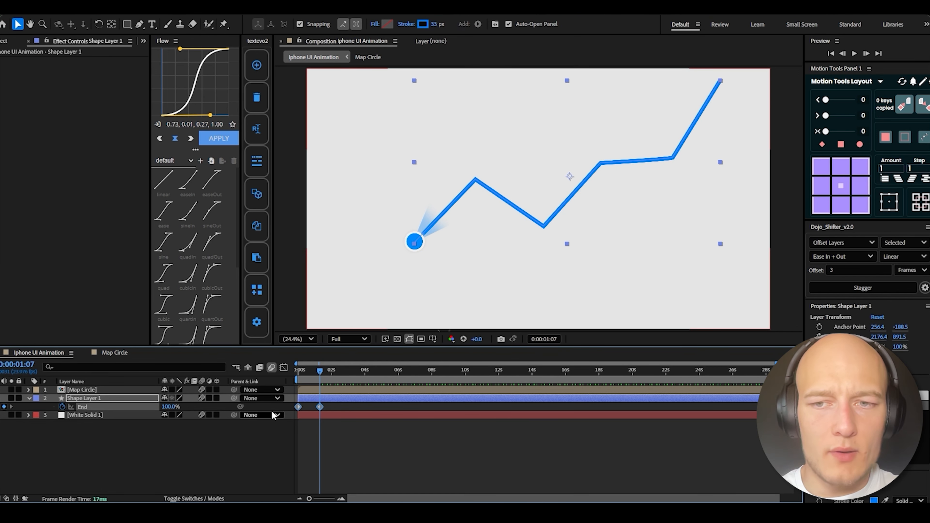
Reshape the speed graph of the route line's End keyframes for a fast start and long ease-out, and preview from the beginning
{"action": "left_click", "coordinate": [284, 367]}
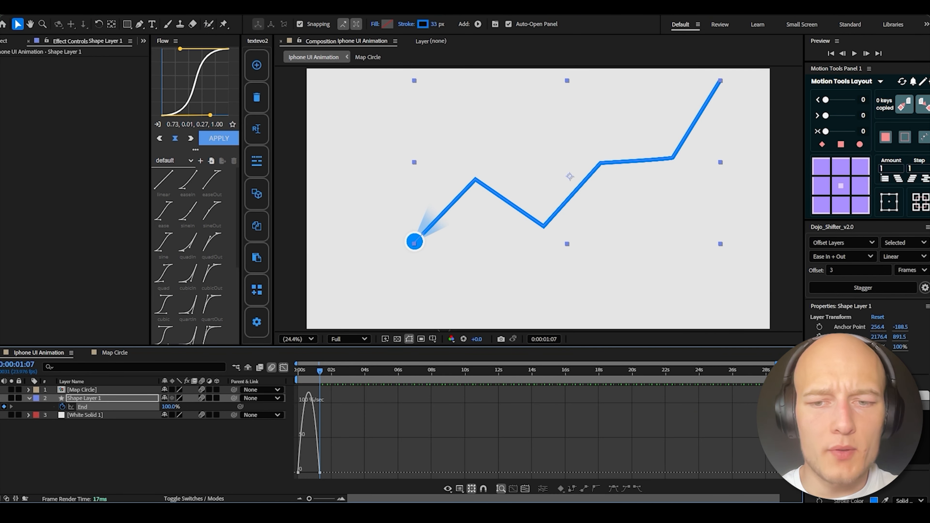
{"action": "left_click", "coordinate": [341, 498]}
{"action": "left_click", "coordinate": [341, 499]}
{"action": "left_click_drag", "start_coordinate": [373, 499], "coordinate": [351, 499]}
{"action": "left_click", "coordinate": [298, 473]}
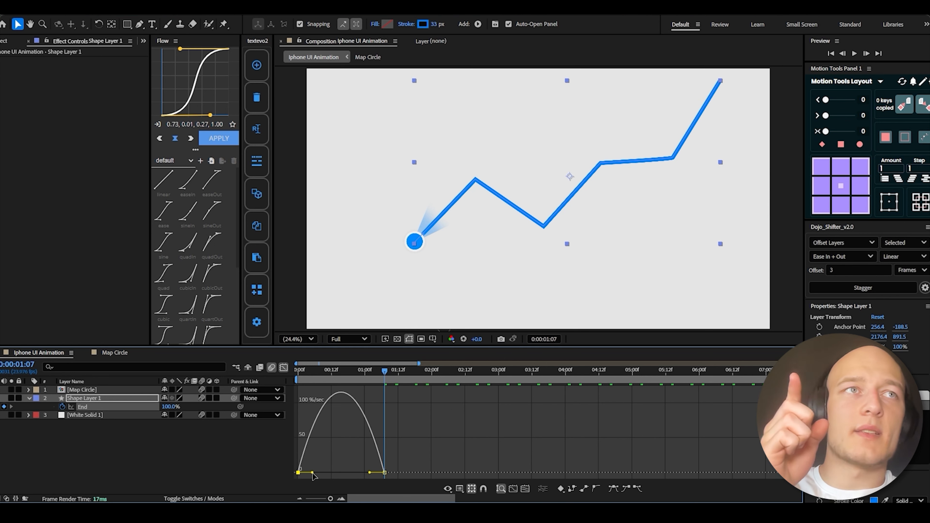
{"action": "left_click_drag", "start_coordinate": [371, 473], "coordinate": [301, 473]}
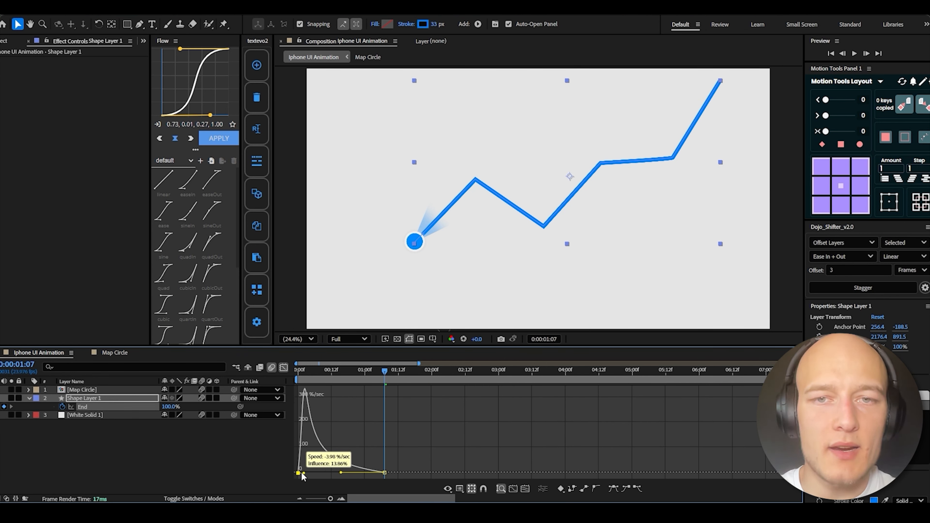
{"action": "left_click", "coordinate": [284, 368]}
{"action": "key", "text": "Home"}
{"action": "key", "text": "space"}
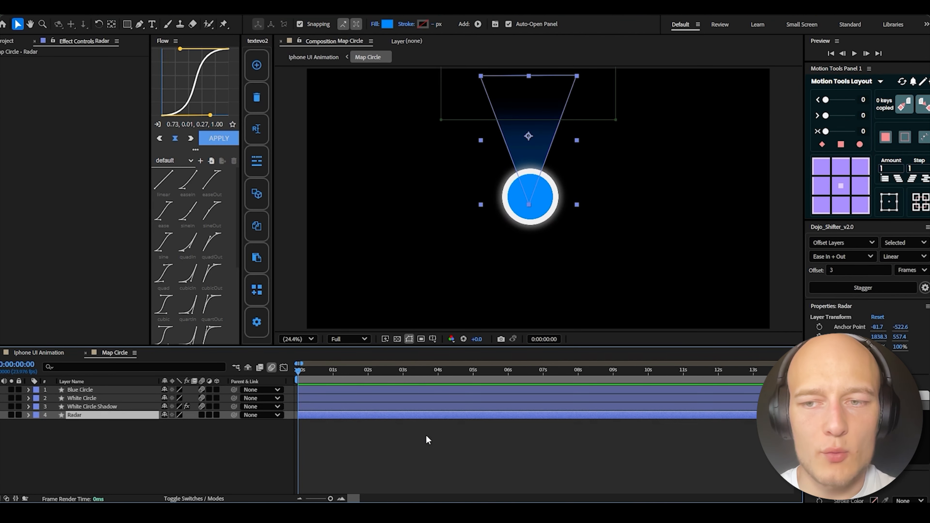
In the Map Circle composition, animate the White Circle's scale up from 0% with a pasted bounce expression (amp = .04, freq = 1.8), and preview it
{"action": "left_click", "coordinate": [426, 438]}
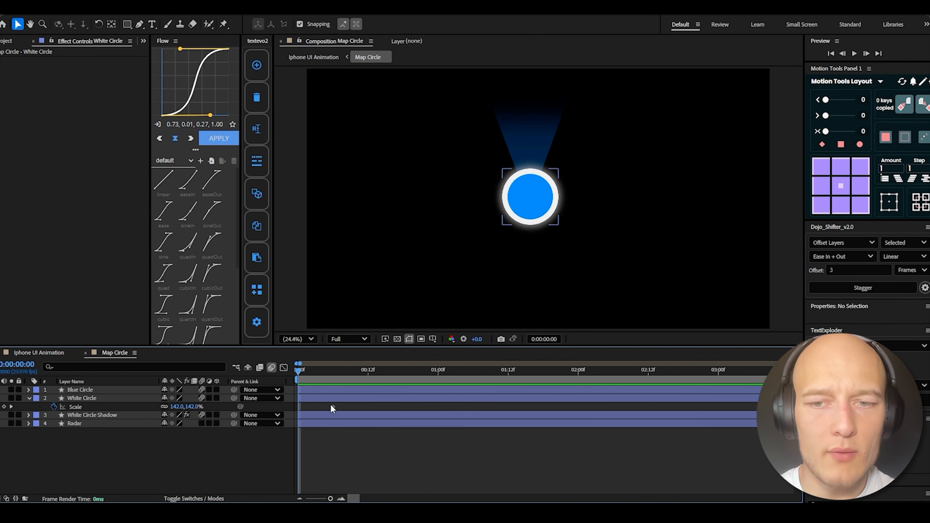
{"action": "left_click", "coordinate": [333, 406]}
{"action": "key", "text": "ctrl+v"}
{"action": "left_click_drag", "start_coordinate": [332, 407], "coordinate": [327, 407]}
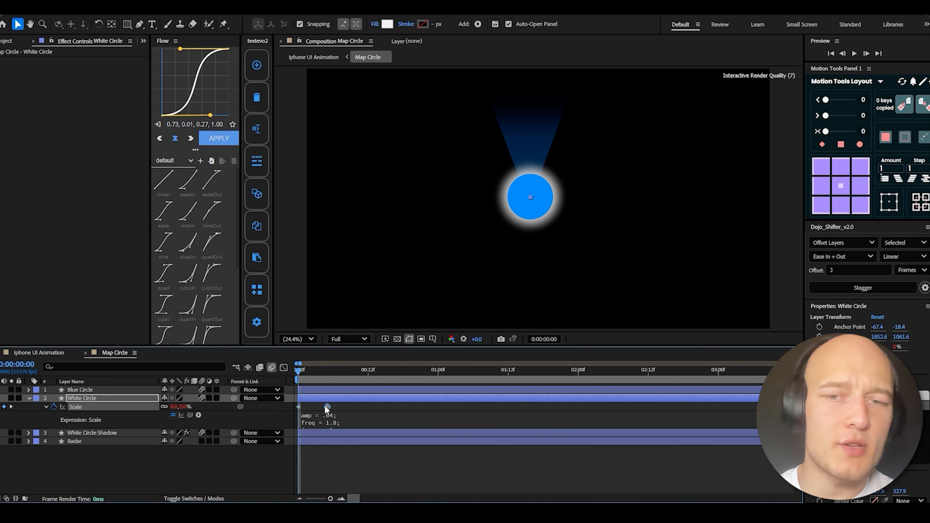
{"action": "key", "text": "space"}
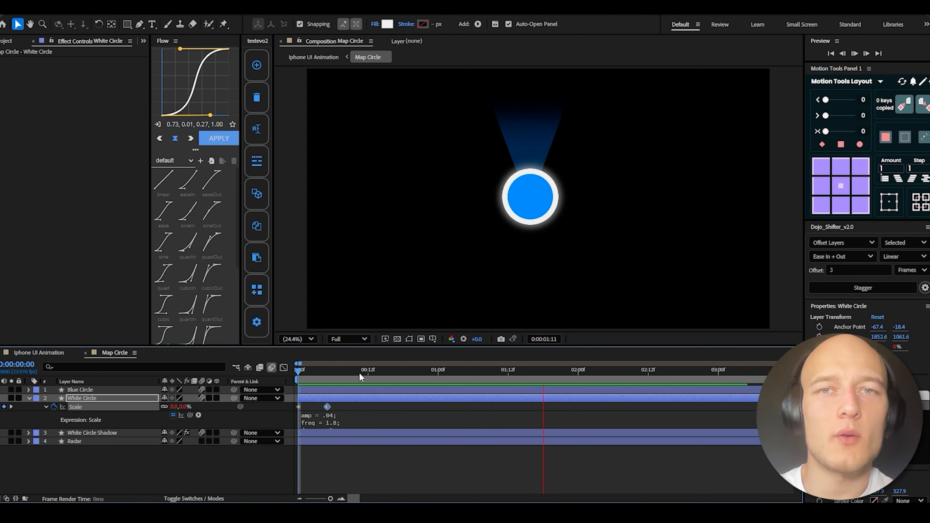
Keyframe the Blue Circle's scale from 0% at frame 2 up to 115% a few frames after
{"action": "left_click", "coordinate": [304, 389]}
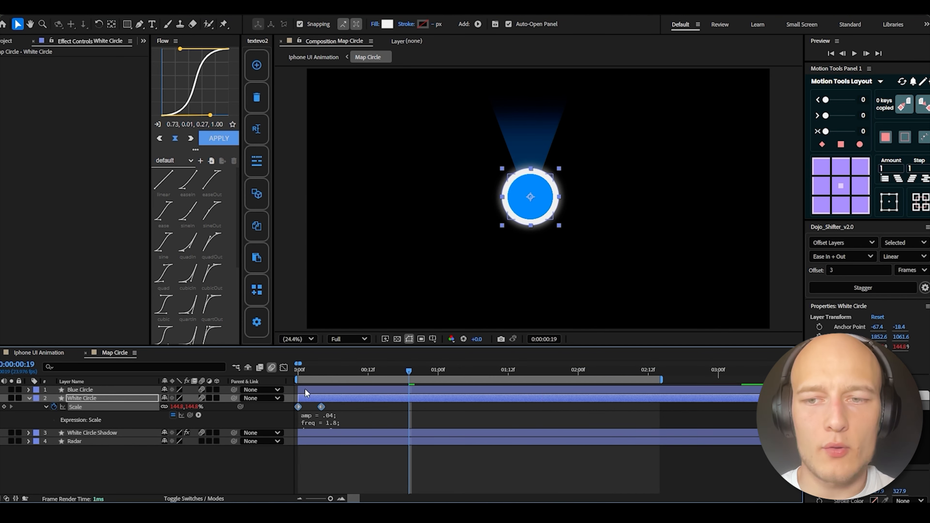
{"action": "left_click", "coordinate": [297, 377]}
{"action": "left_click", "coordinate": [309, 370]}
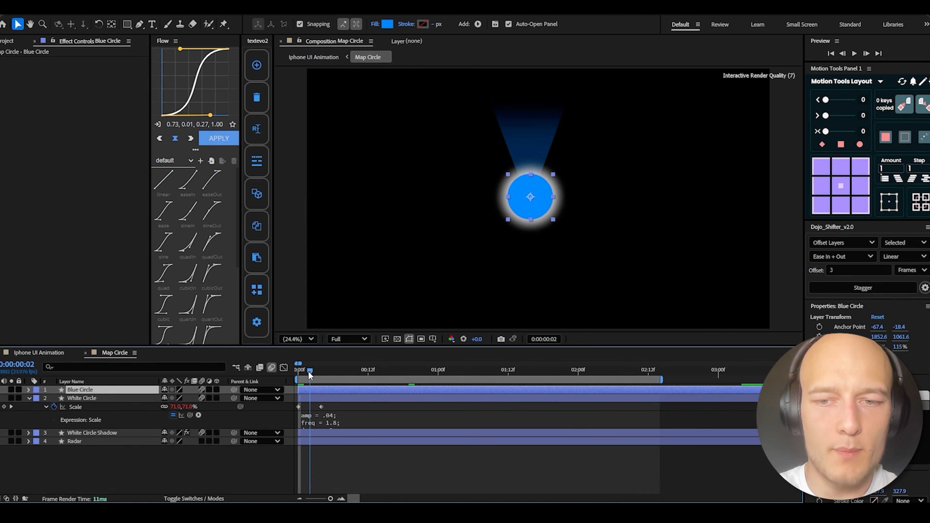
{"action": "key", "text": "s"}
{"action": "left_click", "coordinate": [54, 399]}
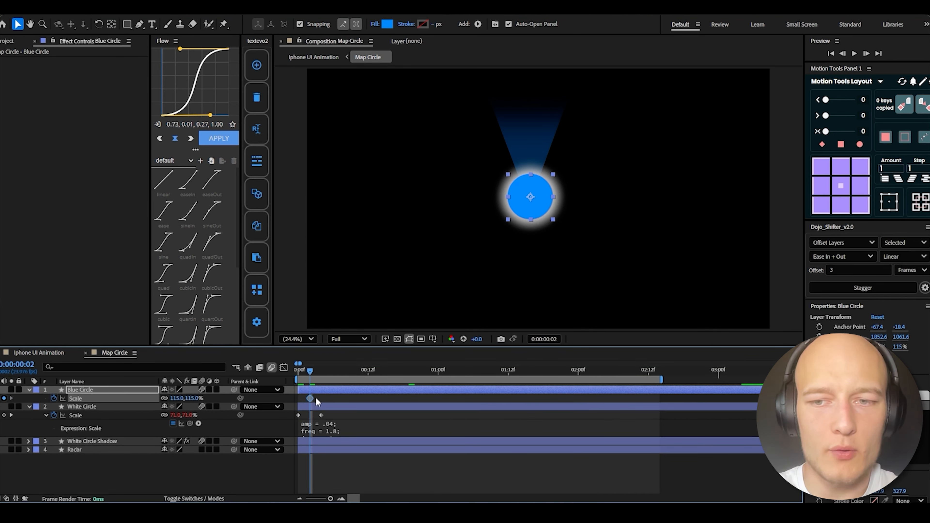
{"action": "left_click", "coordinate": [179, 398]}
{"action": "type", "text": "0"}
{"action": "key", "text": "Return"}
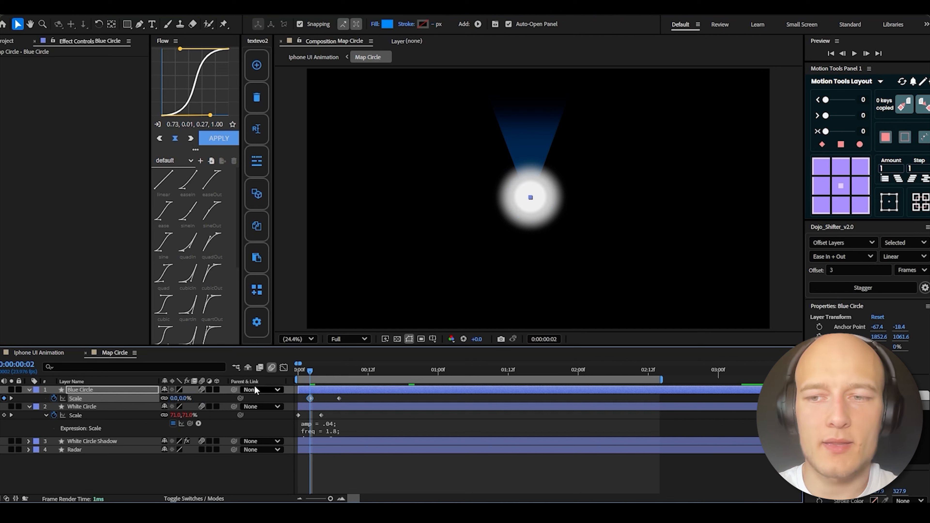
{"action": "left_click", "coordinate": [317, 388]}
{"action": "left_click", "coordinate": [82, 398]}
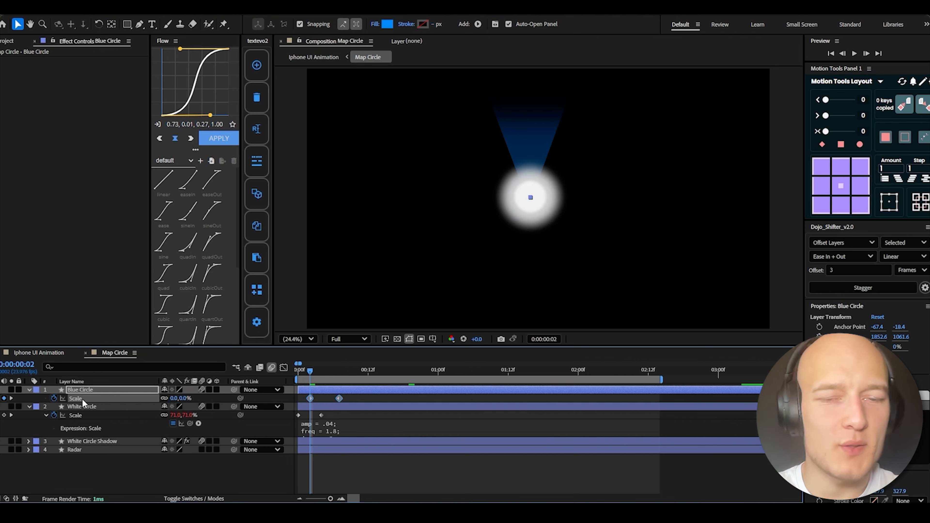
Apply the bounce expression to the Blue Circle's scale and preview the animation from the beginning
{"action": "left_click_drag", "start_coordinate": [311, 370], "coordinate": [292, 374]}
{"action": "key", "text": "space"}
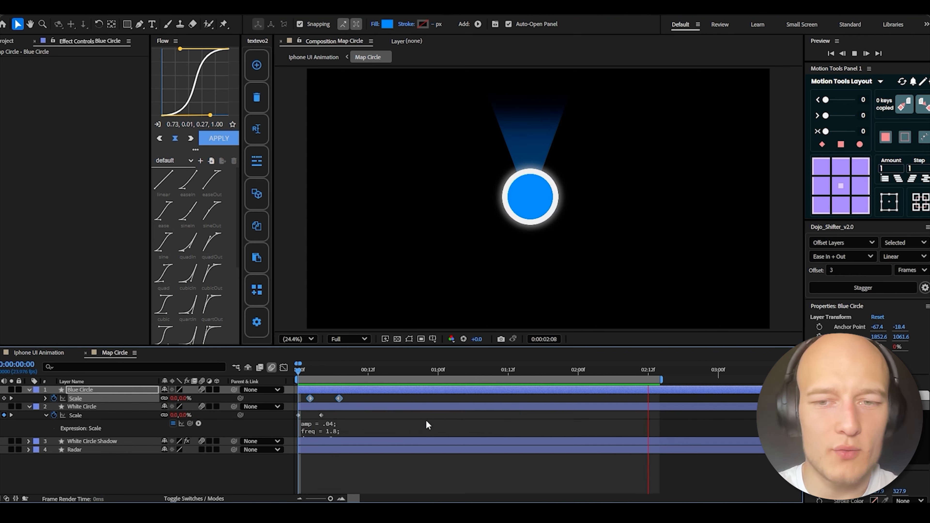
Parent the White Circle Shadow layer to the White Circle and return to the first frame
{"action": "left_click", "coordinate": [326, 442]}
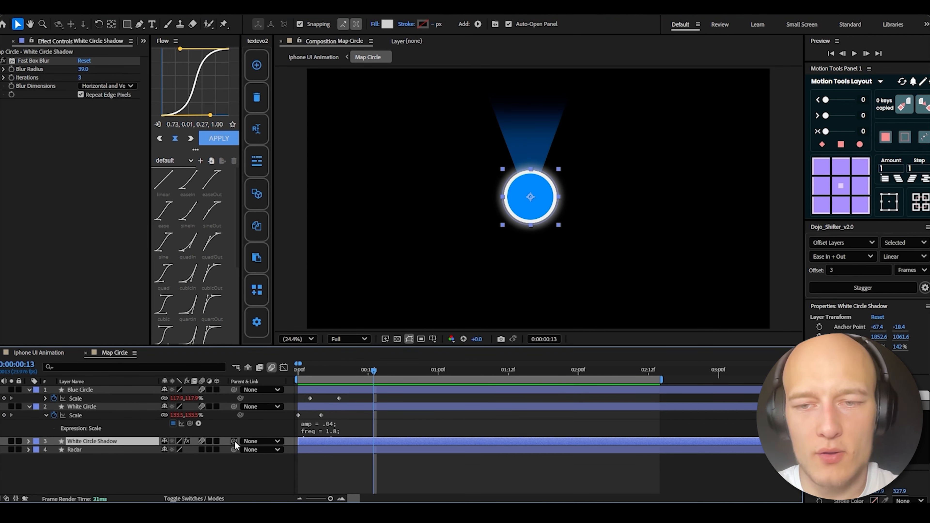
{"action": "left_click_drag", "start_coordinate": [234, 441], "coordinate": [111, 412]}
{"action": "key", "text": "Home"}
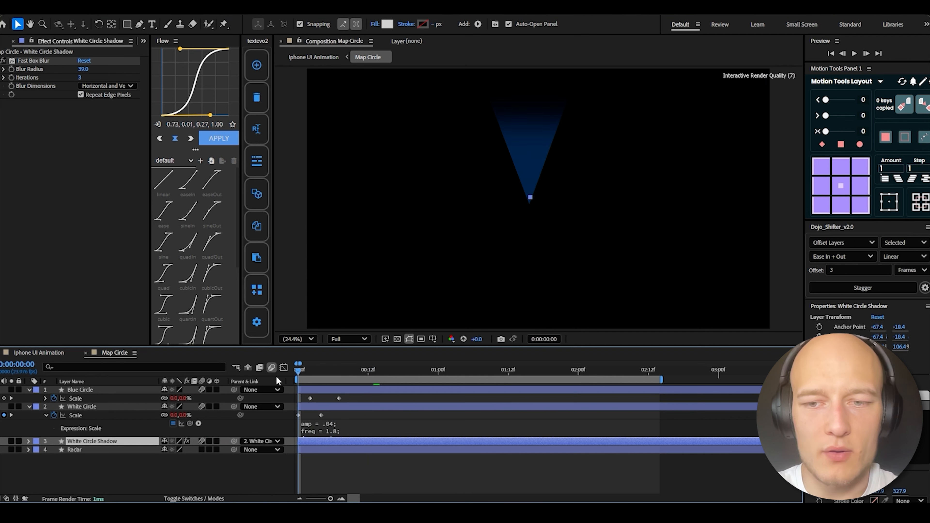
Add rotation and scale keyframes to the Radar layer at 0° and 100%, placed at frame 12
{"action": "left_click", "coordinate": [75, 450]}
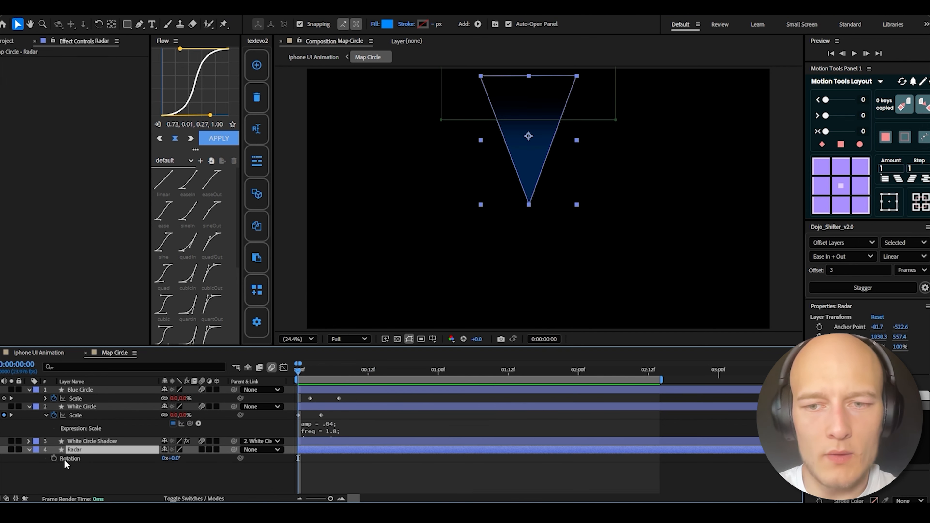
{"action": "key", "text": "r"}
{"action": "left_click", "coordinate": [53, 458]}
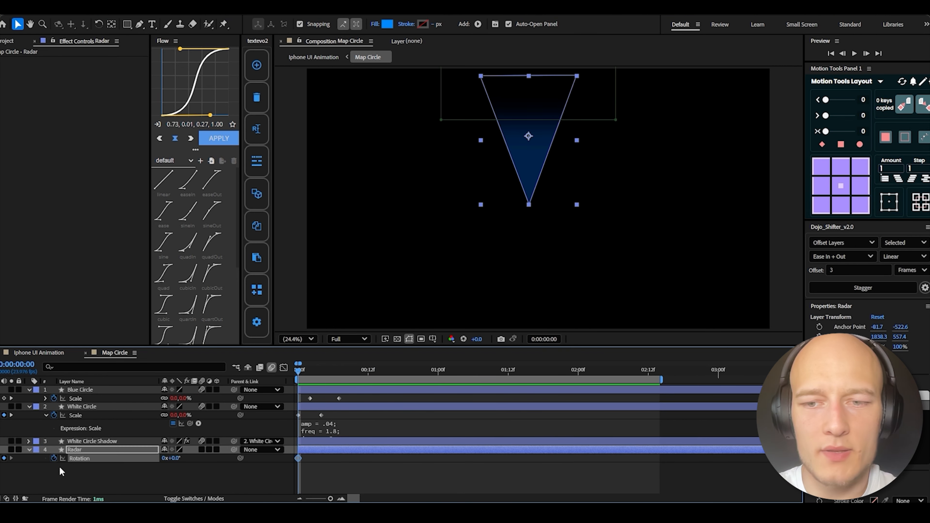
{"action": "key", "text": "shift+s"}
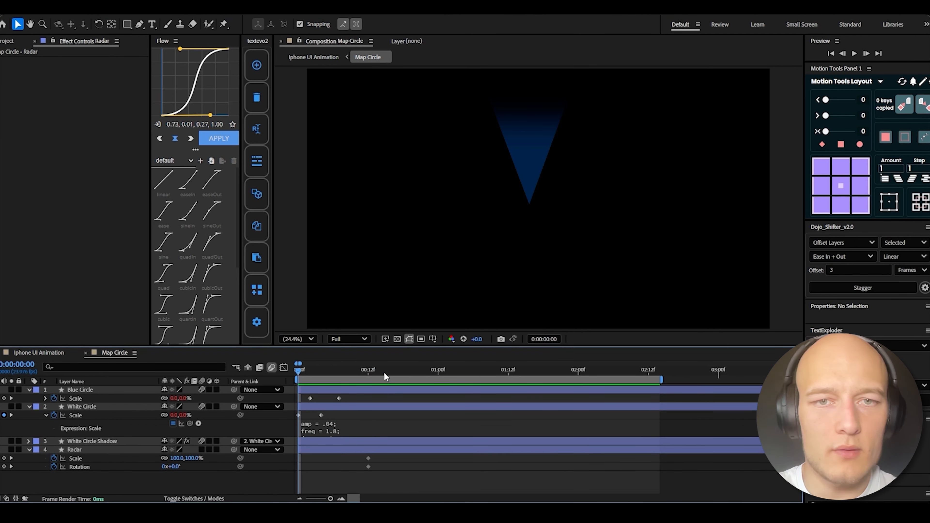
Move the Radar layer's anchor point down to the centre of the blue circle
{"action": "left_click", "coordinate": [384, 372]}
{"action": "left_click", "coordinate": [386, 450]}
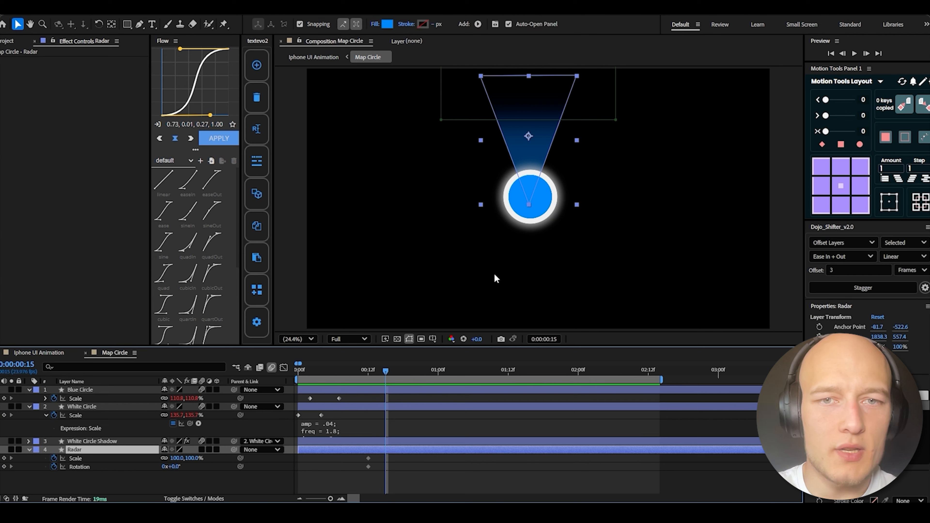
{"action": "key", "text": "y"}
{"action": "left_click", "coordinate": [529, 136]}
{"action": "left_click_drag", "start_coordinate": [529, 138], "coordinate": [531, 197]}
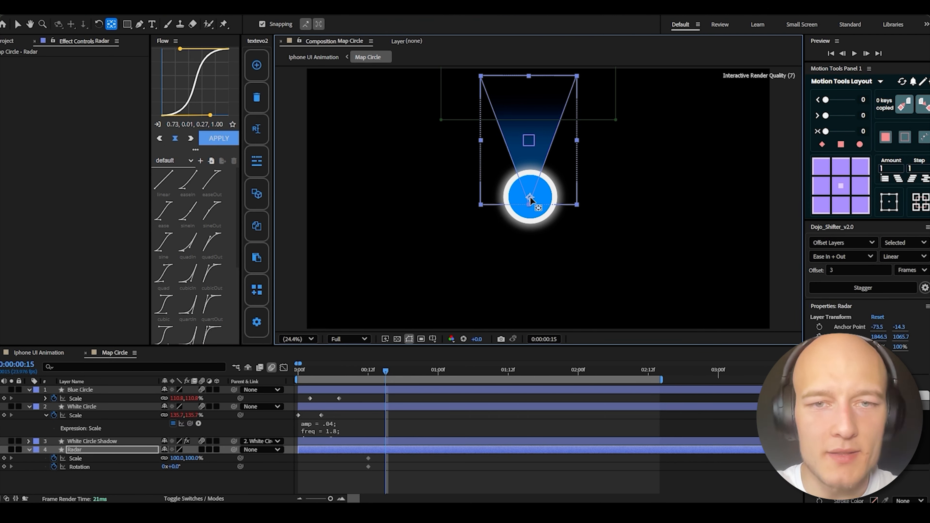
{"action": "key", "text": "Up"}
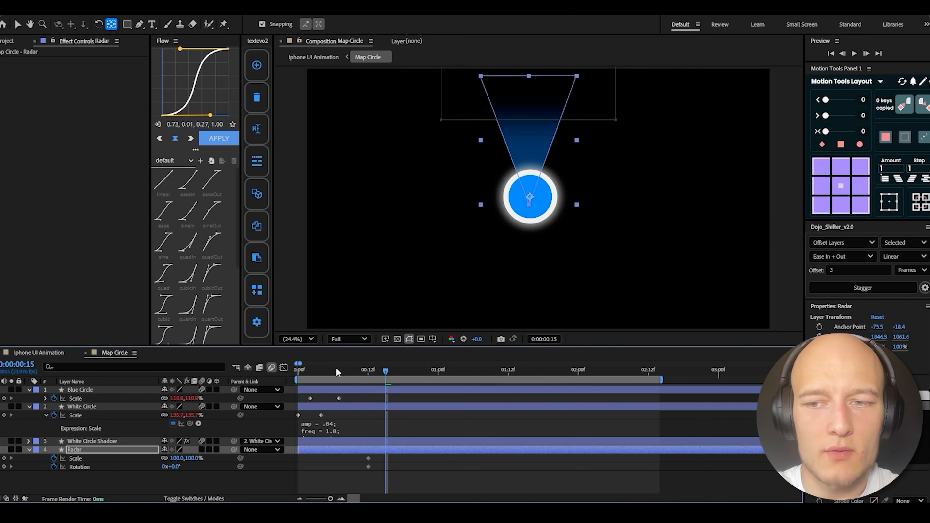
Keyframe the Radar at 0% scale and -218° rotation at frame 6, and move its end keyframes to frame 9
{"action": "left_click", "coordinate": [333, 371]}
{"action": "left_click_drag", "start_coordinate": [176, 458], "coordinate": [58, 472]}
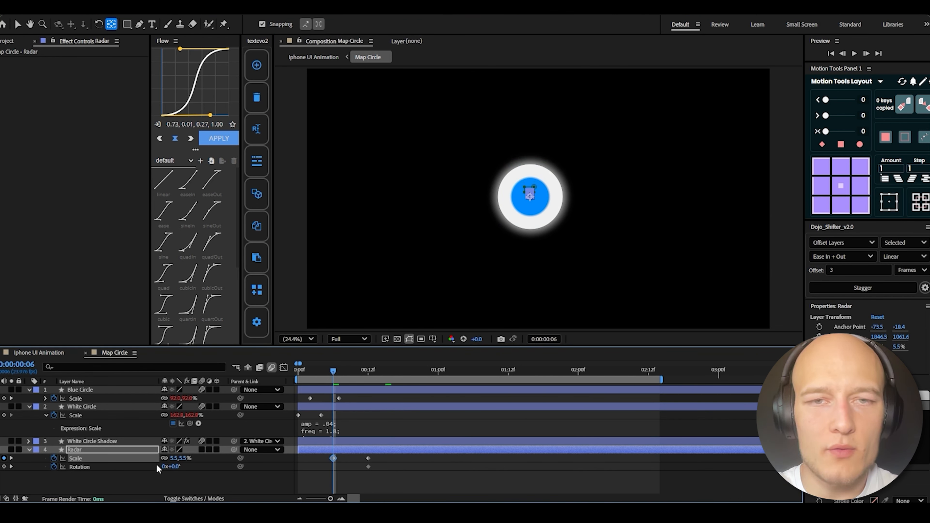
{"action": "left_click", "coordinate": [173, 458]}
{"action": "type", "text": "0"}
{"action": "key", "text": "Return"}
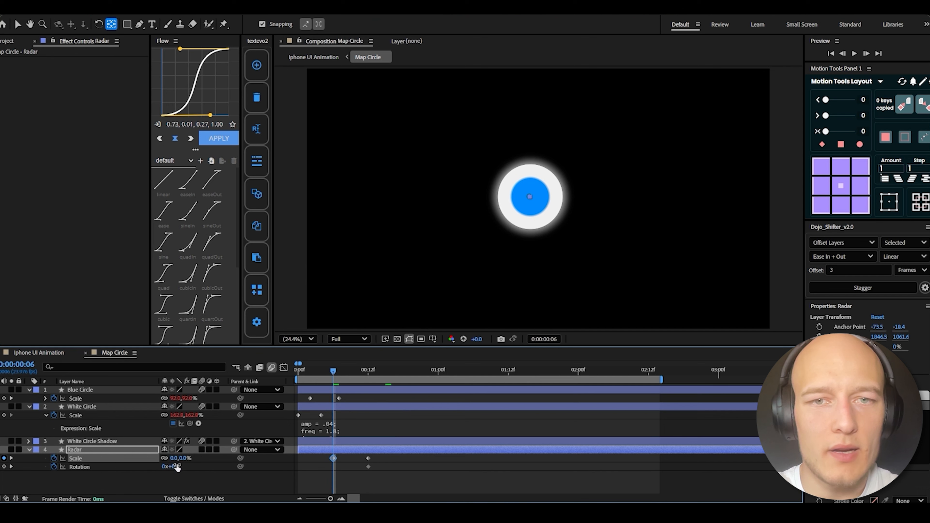
{"action": "left_click_drag", "start_coordinate": [176, 466], "coordinate": [159, 470]}
{"action": "left_click_drag", "start_coordinate": [372, 455], "coordinate": [350, 467]}
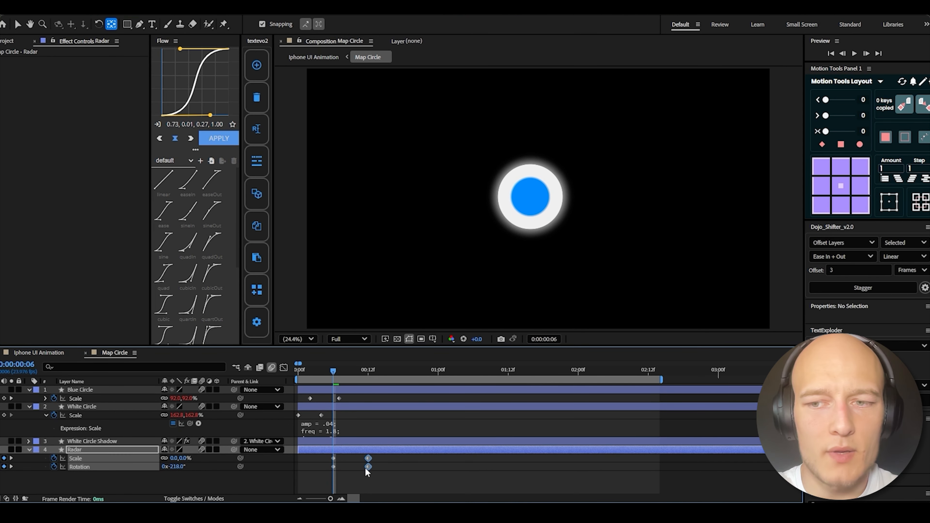
{"action": "left_click", "coordinate": [112, 486]}
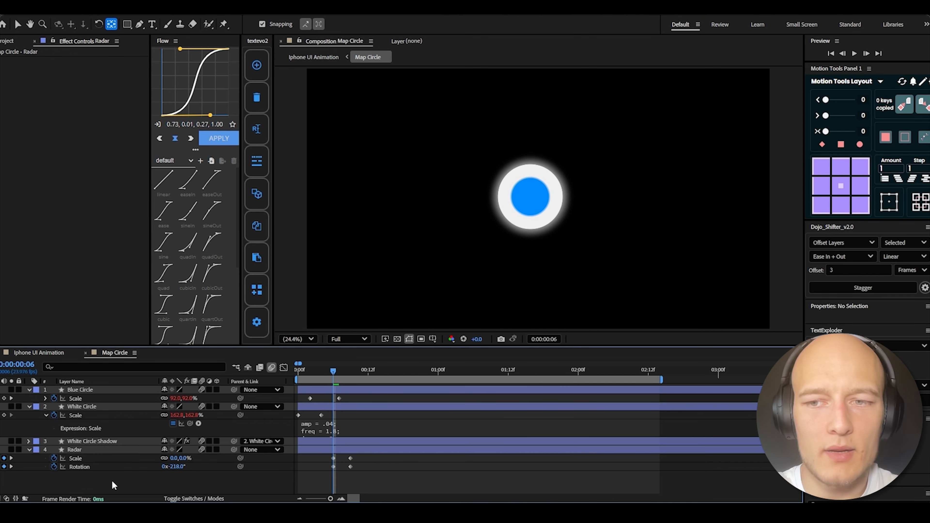
Copy the White Circle's scale expression onto the Radar's Scale and Rotation properties
{"action": "left_click", "coordinate": [88, 459]}
{"action": "left_click", "coordinate": [83, 416]}
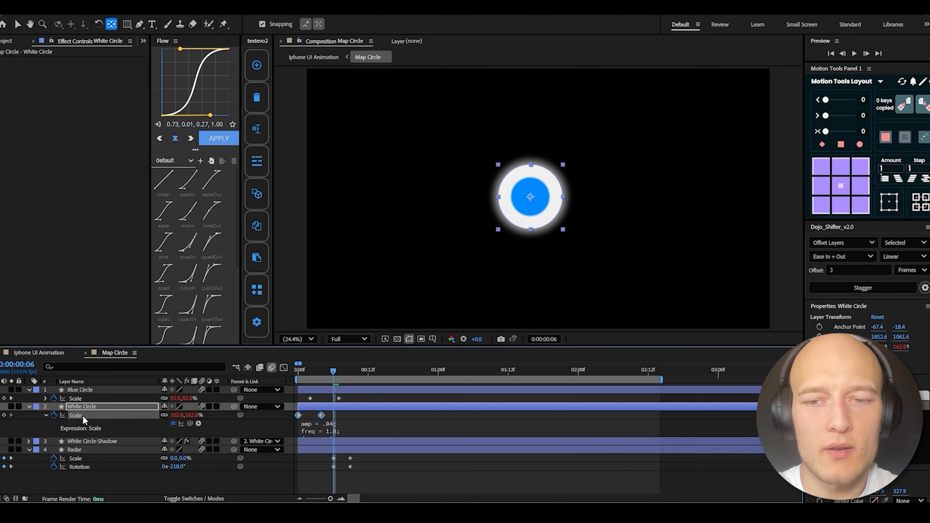
{"action": "right_click", "coordinate": [83, 416]}
{"action": "left_click", "coordinate": [127, 377]}
{"action": "left_click", "coordinate": [84, 458]}
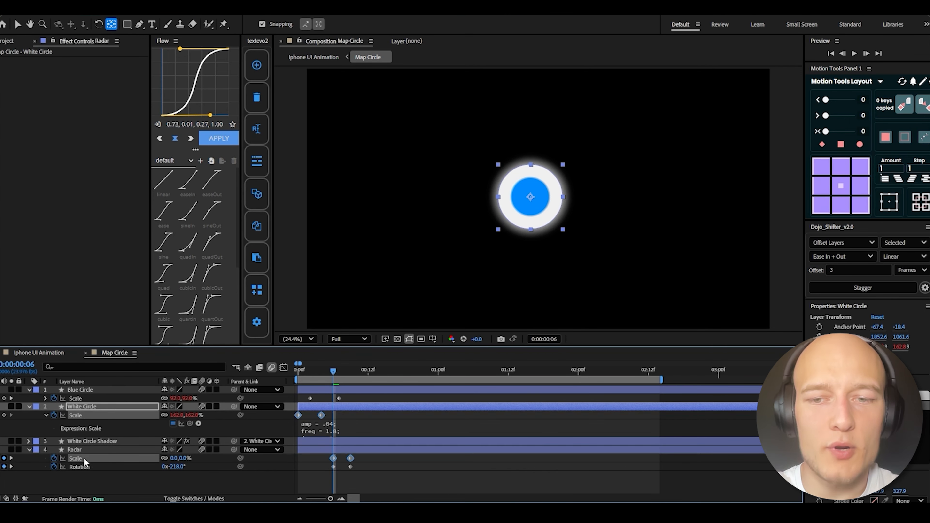
{"action": "left_click", "coordinate": [87, 466]}
Shift the Radar's scale and rotation keyframes one frame earlier and preview the marker animation from the beginning
{"action": "left_click_drag", "start_coordinate": [361, 457], "coordinate": [348, 468]}
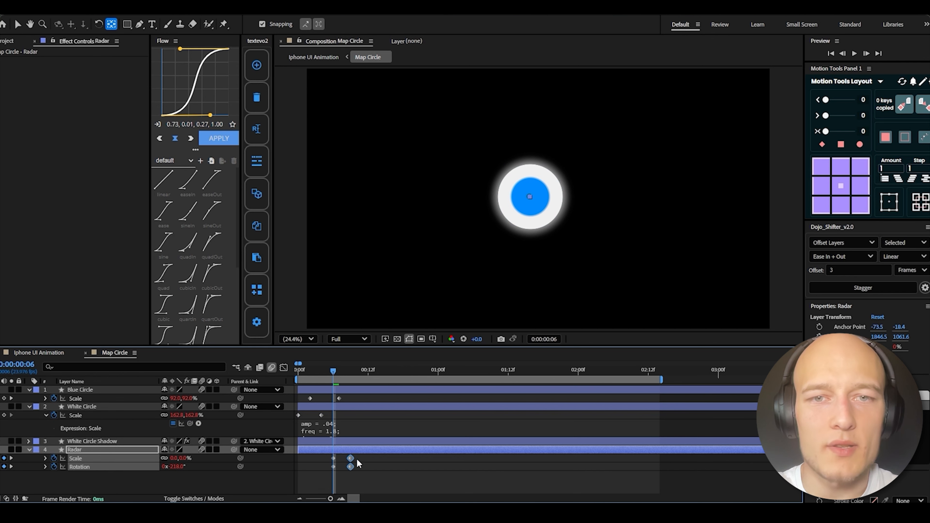
{"action": "left_click", "coordinate": [333, 467]}
{"action": "left_click_drag", "start_coordinate": [369, 457], "coordinate": [327, 462]}
{"action": "left_click_drag", "start_coordinate": [333, 371], "coordinate": [297, 374]}
{"action": "key", "text": "space"}
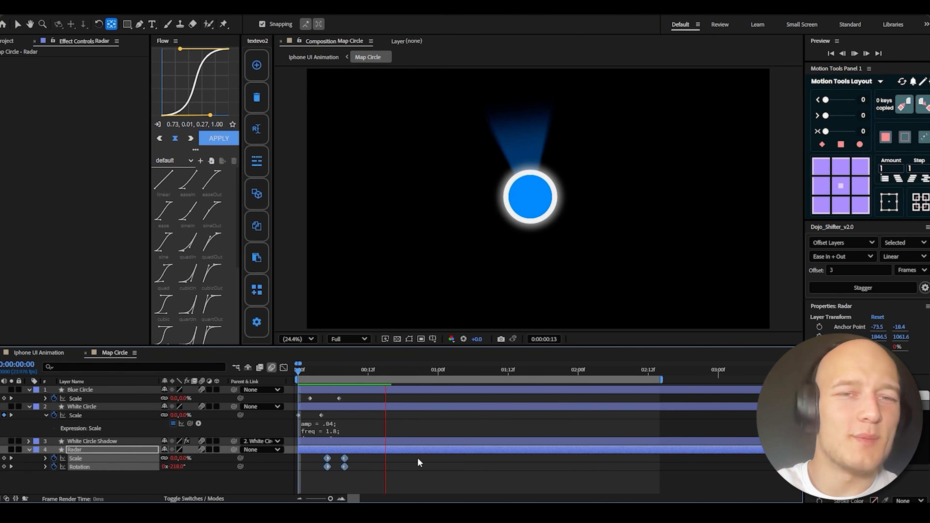
{"action": "left_click", "coordinate": [464, 485]}
Switch to the Iphone UI Animation composition and preview the marker together with the route line
{"action": "key", "text": "Tab"}
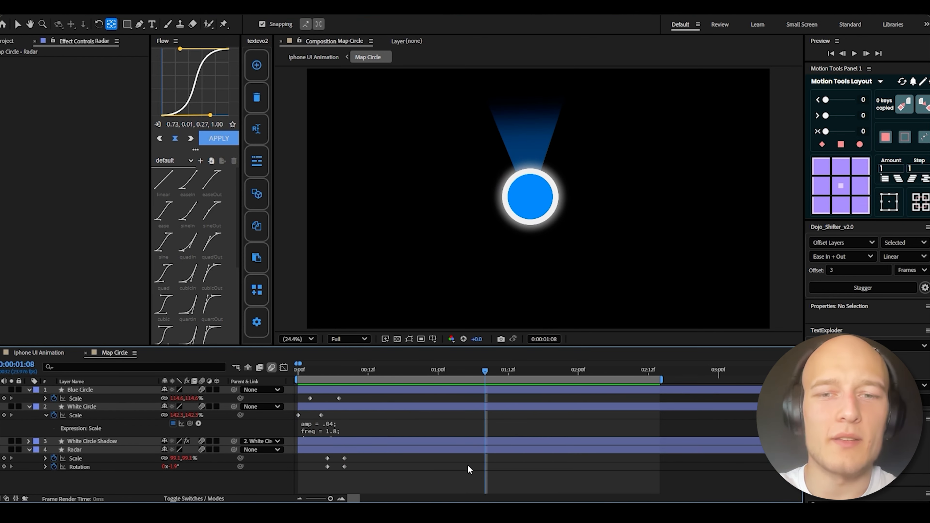
{"action": "left_click", "coordinate": [394, 452]}
{"action": "key", "text": "space"}
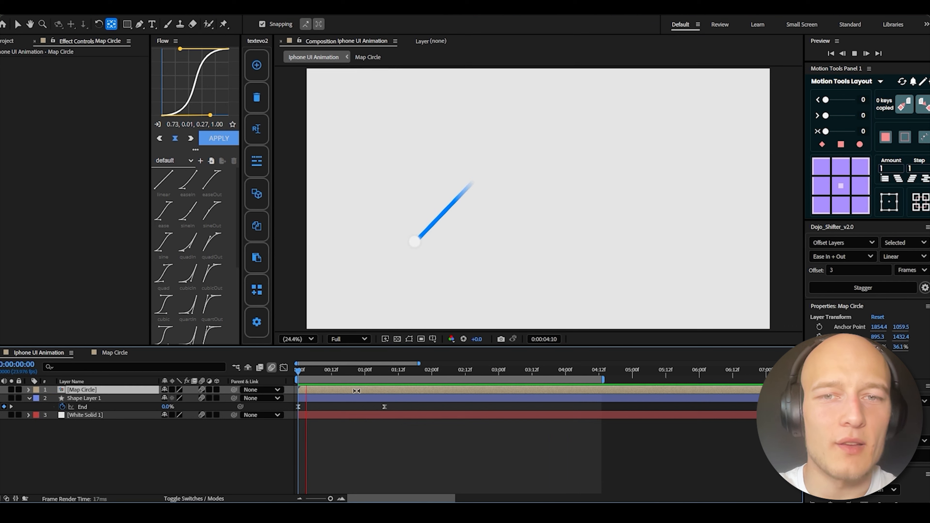
{"action": "left_click_drag", "start_coordinate": [324, 373], "coordinate": [277, 372]}
{"action": "left_click", "coordinate": [375, 449]}
{"action": "key", "text": "space"}
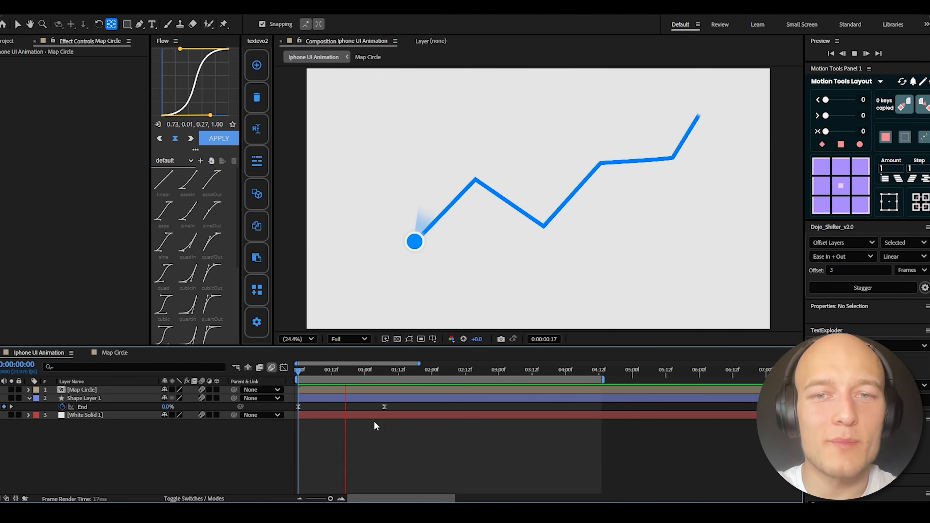
Keyframe the Map Circle's position at the route's start and at its first bend around 0:00:02:05
{"action": "left_click", "coordinate": [98, 391]}
{"action": "key", "text": "p"}
{"action": "left_click", "coordinate": [53, 398]}
{"action": "left_click_drag", "start_coordinate": [351, 372], "coordinate": [446, 377]}
{"action": "left_click_drag", "start_coordinate": [416, 250], "coordinate": [475, 187]}
Apply Easy Ease to both Map Circle position keyframes and preview from the beginning
{"action": "left_click_drag", "start_coordinate": [454, 395], "coordinate": [296, 403]}
{"action": "key", "text": "F9"}
{"action": "left_click_drag", "start_coordinate": [326, 371], "coordinate": [298, 374]}
{"action": "key", "text": "space"}
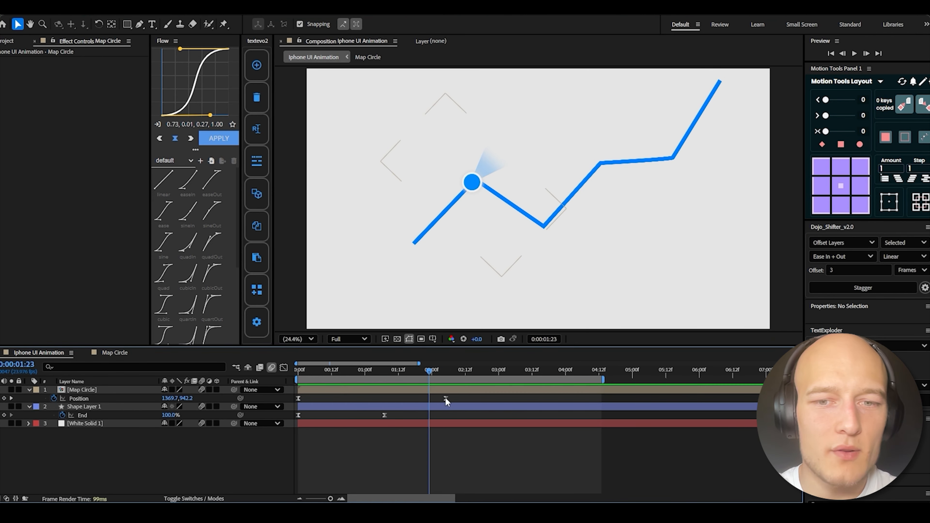
Delay the Map Circle's second position keyframe and add Easy Ease rotation keyframes reaching about 76.6° at 0:00:02:18
{"action": "left_click_drag", "start_coordinate": [445, 399], "coordinate": [478, 399]}
{"action": "key", "text": "r"}
{"action": "left_click_drag", "start_coordinate": [429, 378], "coordinate": [482, 371]}
{"action": "left_click", "coordinate": [53, 398]}
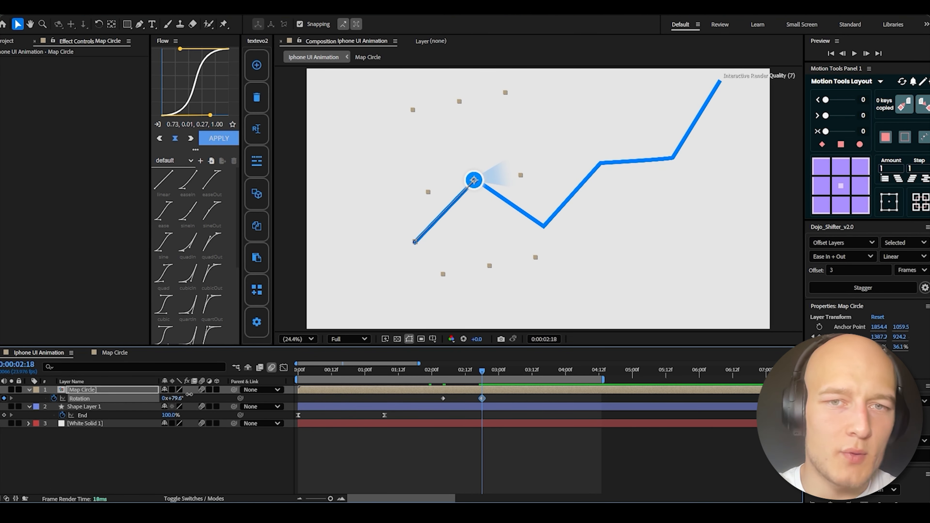
{"action": "left_click_drag", "start_coordinate": [172, 399], "coordinate": [188, 395]}
{"action": "left_click_drag", "start_coordinate": [515, 401], "coordinate": [396, 403]}
{"action": "key", "text": "F9"}
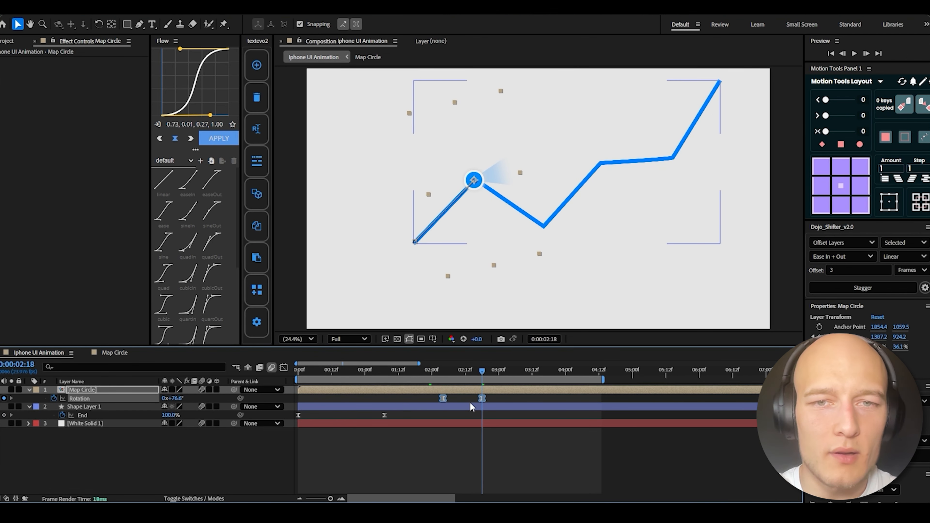
Extend the Map Circle's position animation to the second bend, set its rotation to about 129.6° at 0:00:02:21, and preview
{"action": "left_click", "coordinate": [501, 399]}
{"action": "left_click", "coordinate": [482, 399]}
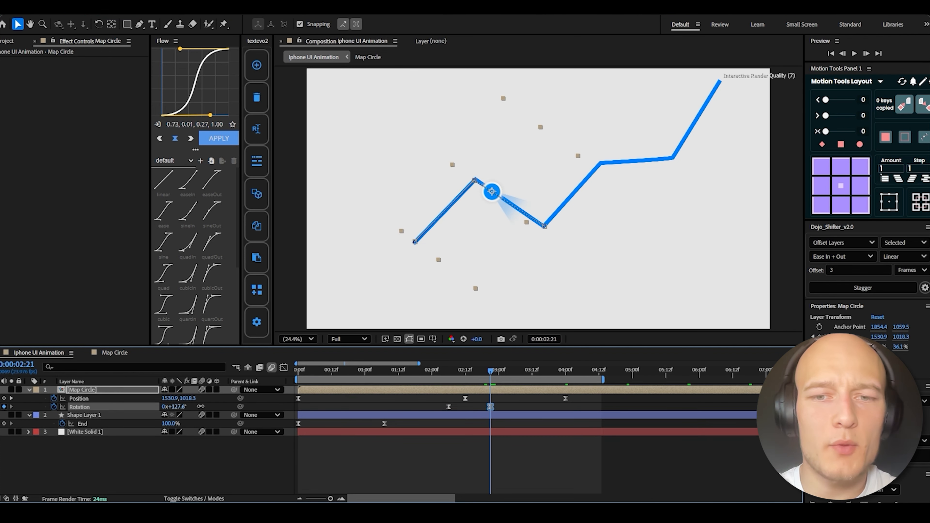
{"action": "left_click_drag", "start_coordinate": [200, 406], "coordinate": [202, 407]}
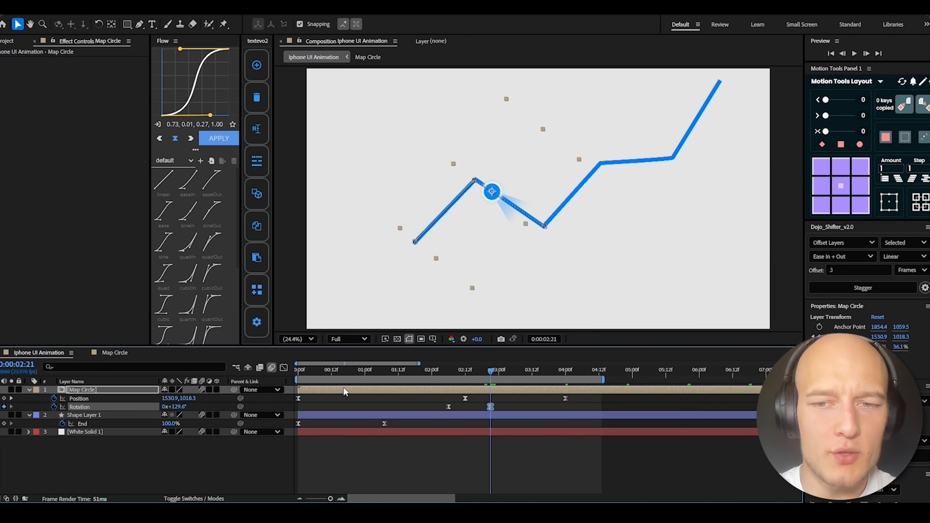
{"action": "left_click_drag", "start_coordinate": [418, 372], "coordinate": [283, 380]}
{"action": "key", "text": "space"}
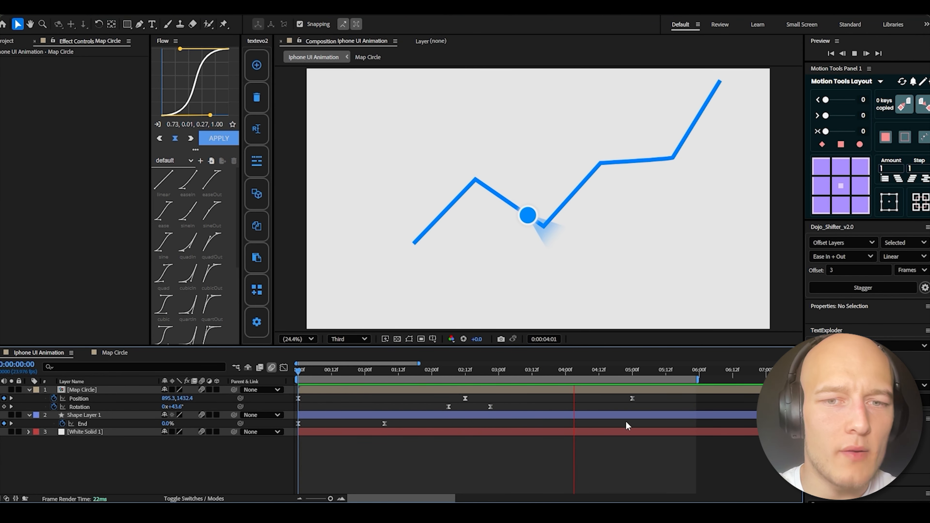
Reshape the speed graph of the Map Circle's position keyframes into smoother peaks by lengthening the ease handles
{"action": "key", "text": "space"}
{"action": "left_click_drag", "start_coordinate": [648, 400], "coordinate": [294, 395]}
{"action": "key", "text": "shift+F3"}
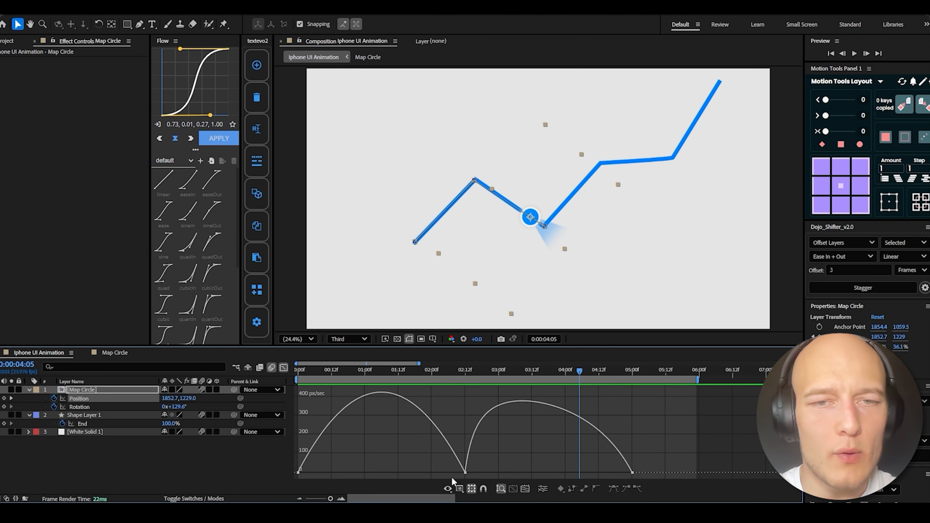
{"action": "left_click_drag", "start_coordinate": [479, 472], "coordinate": [510, 473]}
{"action": "left_click_drag", "start_coordinate": [605, 472], "coordinate": [589, 473]}
{"action": "mouse_move", "coordinate": [419, 465]}
{"action": "left_mouse_down"}
{"action": "mouse_move", "coordinate": [472, 481]}
{"action": "mouse_move", "coordinate": [413, 474]}
{"action": "left_mouse_up"}
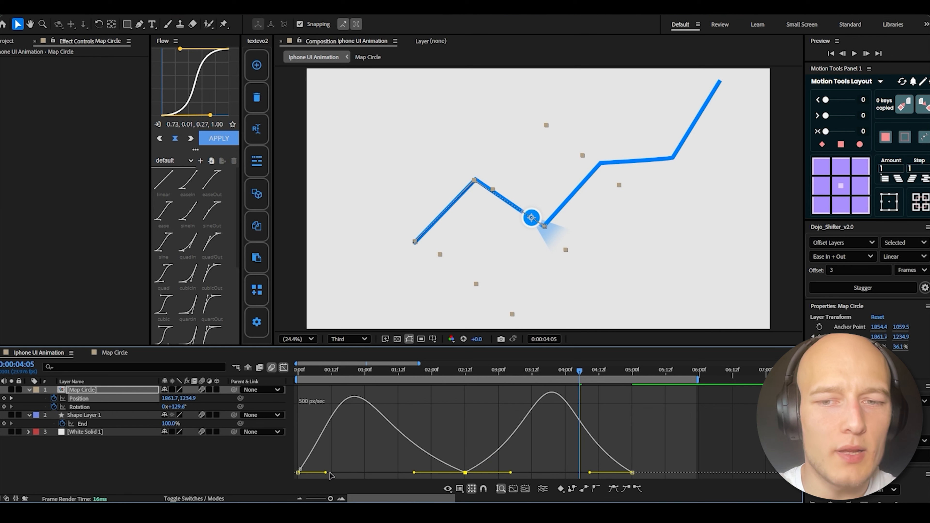
{"action": "left_click_drag", "start_coordinate": [326, 472], "coordinate": [349, 474]}
{"action": "left_click_drag", "start_coordinate": [348, 475], "coordinate": [352, 474]}
Raise the middle position keyframe's speed to about 103 px/sec in the speed graph and preview from the beginning
{"action": "left_click_drag", "start_coordinate": [511, 472], "coordinate": [510, 461]}
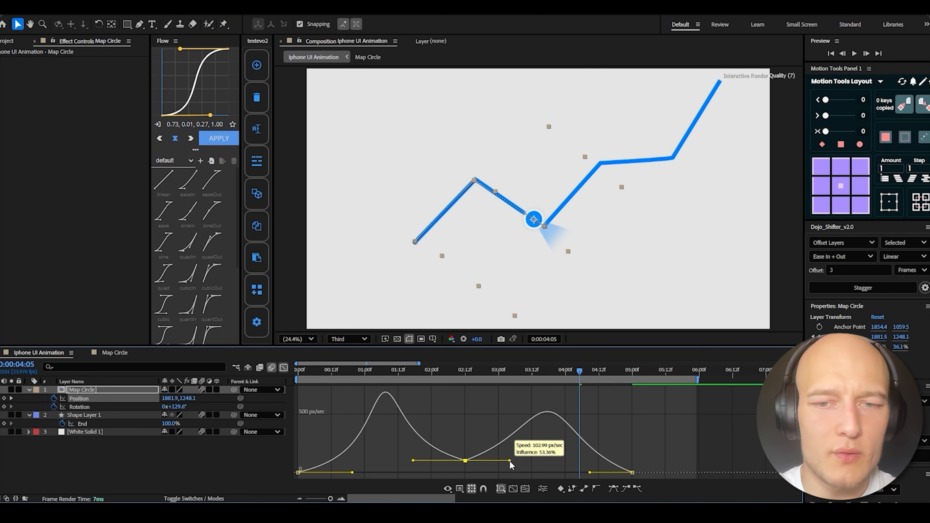
{"action": "left_click", "coordinate": [284, 368]}
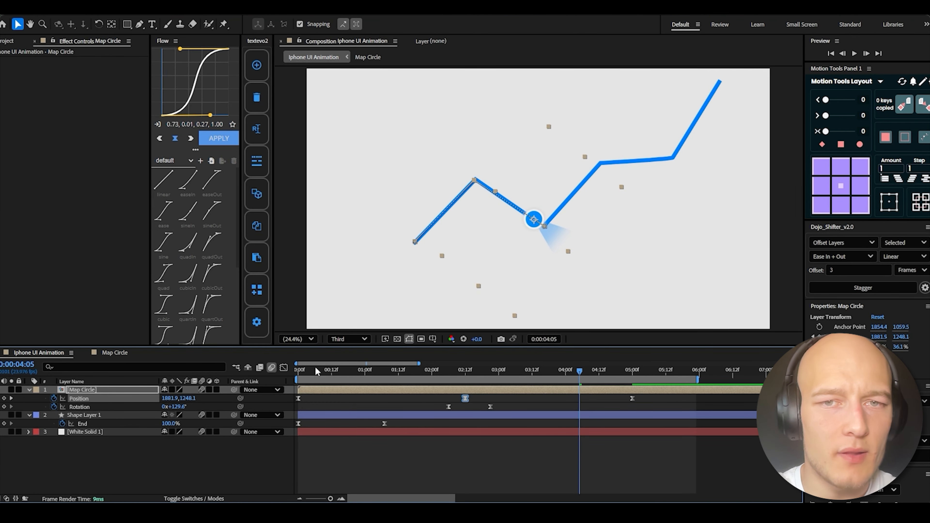
{"action": "key", "text": "space"}
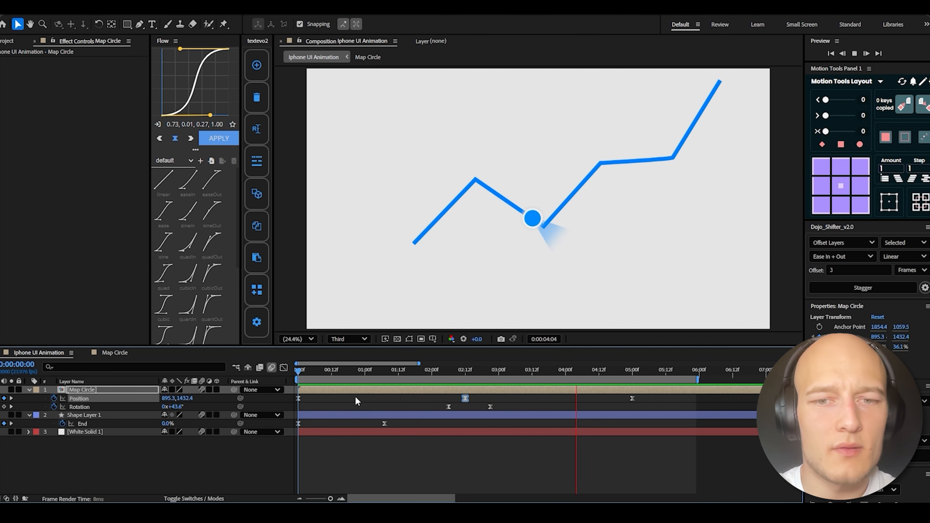
{"action": "left_click", "coordinate": [505, 459]}
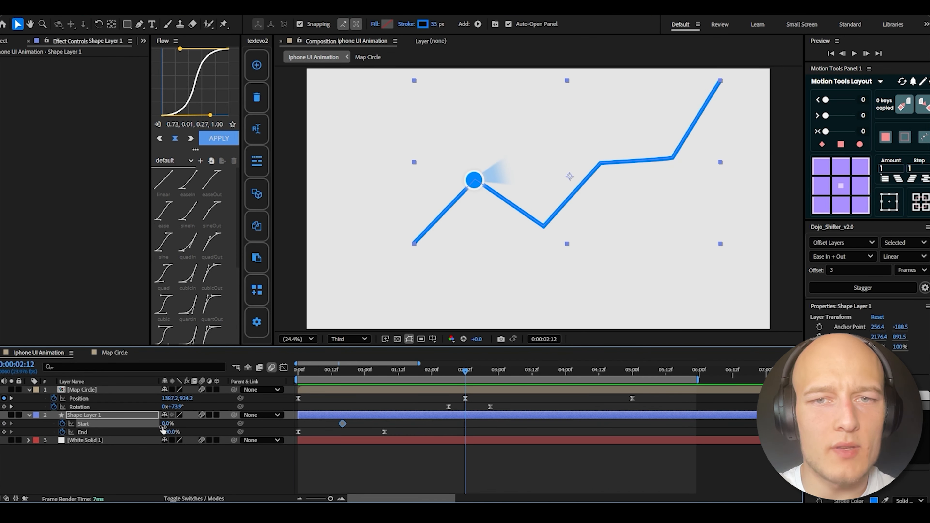
Keyframe the route line's Trim Paths Start from 0% at the first frame to 18.5% at 0:00:02:12
{"action": "left_click_drag", "start_coordinate": [162, 425], "coordinate": [168, 425]}
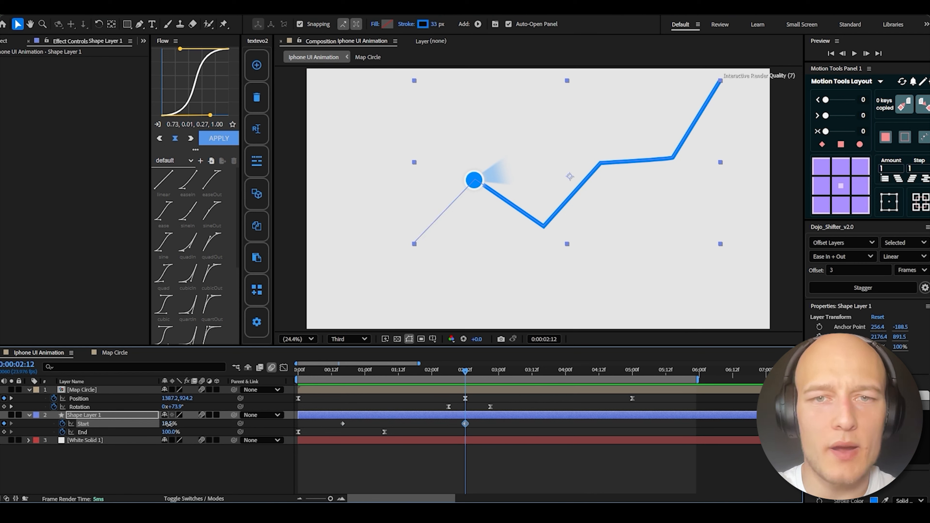
{"action": "left_click_drag", "start_coordinate": [448, 370], "coordinate": [314, 383]}
{"action": "left_click_drag", "start_coordinate": [313, 382], "coordinate": [297, 383]}
{"action": "left_click_drag", "start_coordinate": [342, 423], "coordinate": [298, 427]}
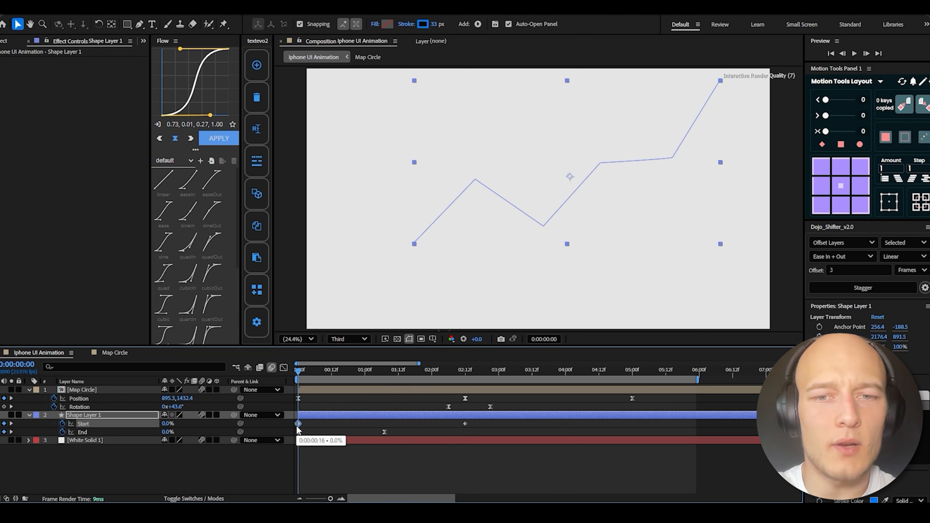
{"action": "left_click", "coordinate": [465, 375]}
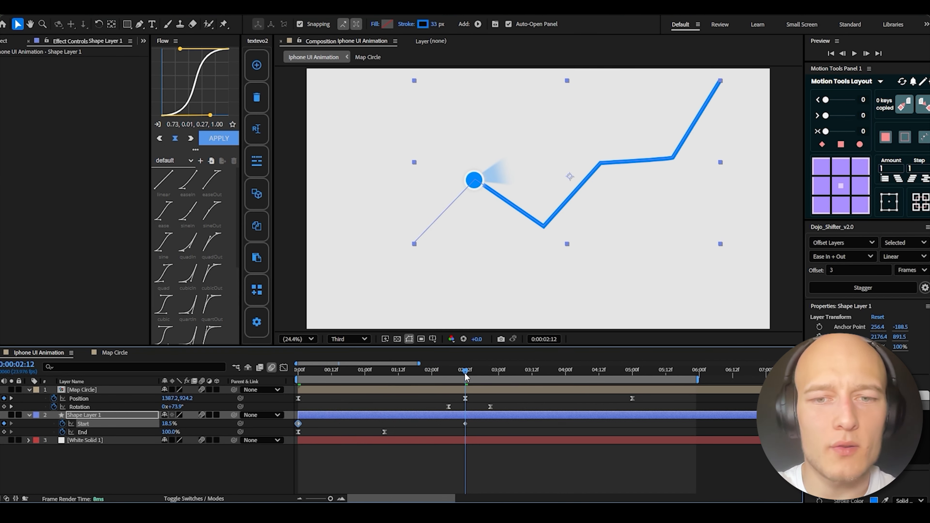
Ease the route line's Trim Paths Start keyframes and copy the easing of the Map Circle's first two position keyframes onto them
{"action": "left_click_drag", "start_coordinate": [476, 396], "coordinate": [291, 400]}
{"action": "left_click_drag", "start_coordinate": [486, 421], "coordinate": [293, 426]}
{"action": "key", "text": "F9"}
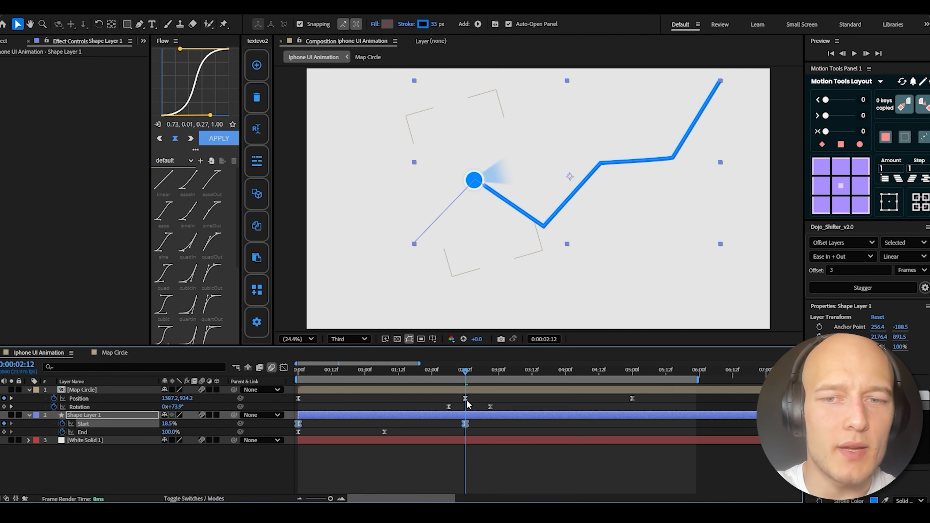
{"action": "left_click_drag", "start_coordinate": [478, 398], "coordinate": [430, 398]}
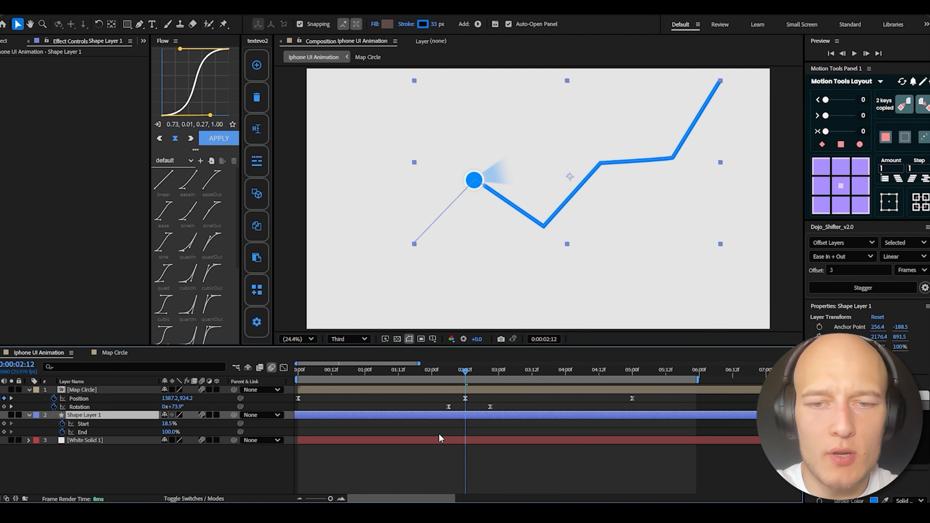
{"action": "key", "text": "ctrl+z"}
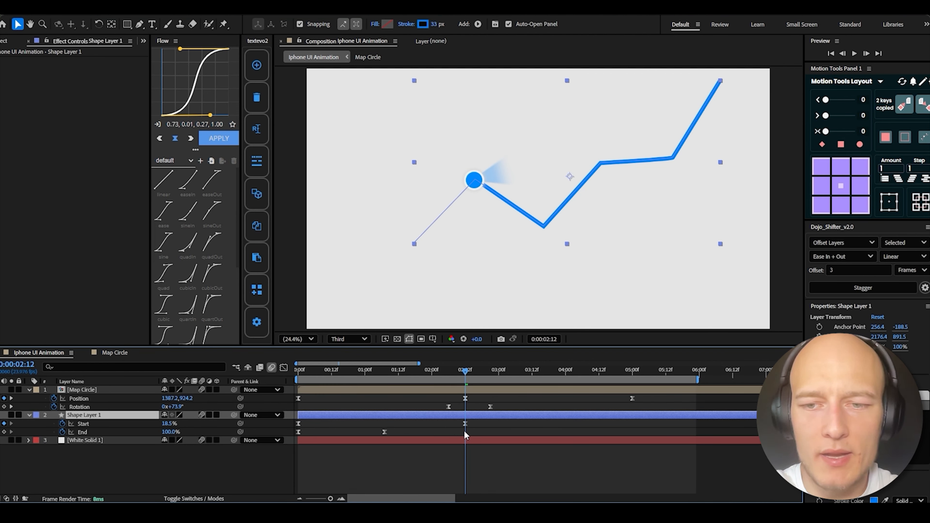
{"action": "left_click_drag", "start_coordinate": [488, 421], "coordinate": [292, 428]}
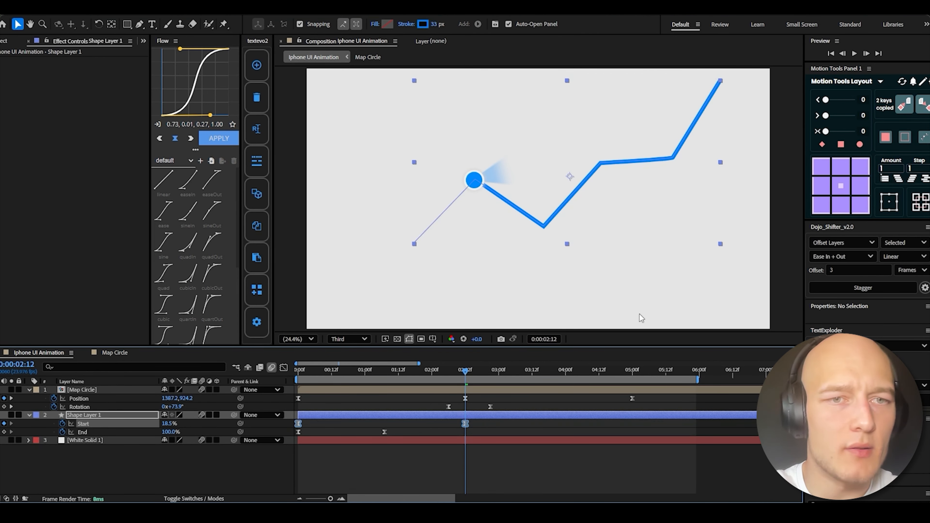
{"action": "left_click", "coordinate": [922, 102]}
Set the route line's Trim Paths Start to 39.6% at 0:00:05:00, ease it with the Map Circle's position keyframes, and preview
{"action": "left_click_drag", "start_coordinate": [317, 370], "coordinate": [634, 378]}
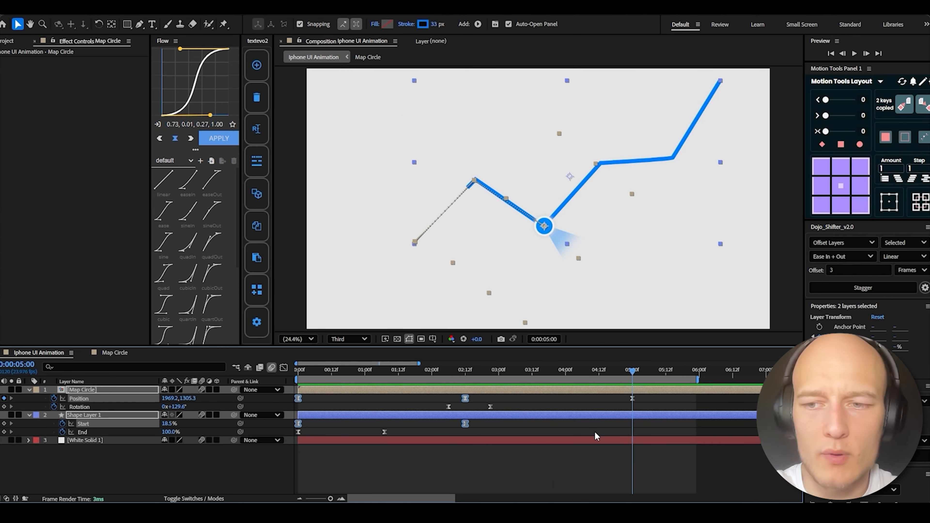
{"action": "left_click", "coordinate": [596, 433]}
{"action": "left_click", "coordinate": [591, 418]}
{"action": "left_click_drag", "start_coordinate": [170, 424], "coordinate": [262, 417]}
{"action": "left_click_drag", "start_coordinate": [648, 400], "coordinate": [451, 396]}
{"action": "left_click_drag", "start_coordinate": [642, 428], "coordinate": [454, 422]}
{"action": "left_click", "coordinate": [220, 142]}
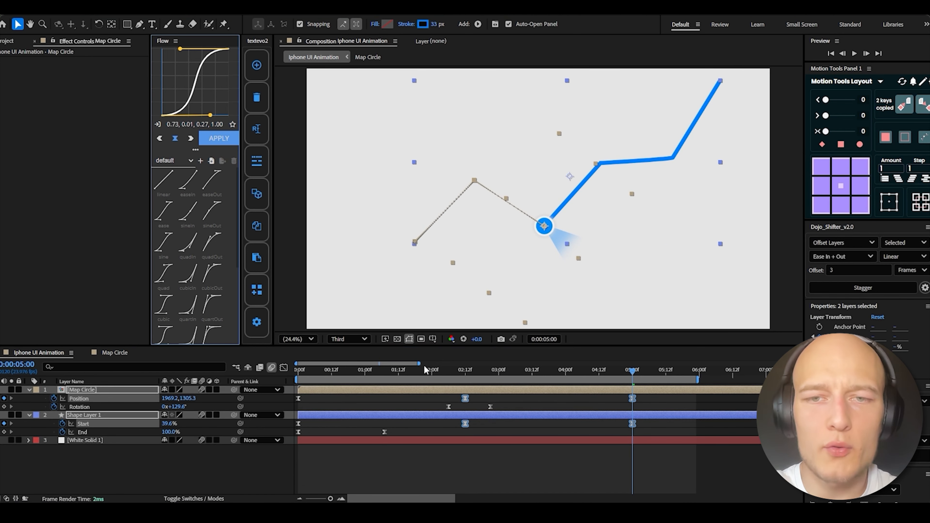
{"action": "key", "text": "Home"}
{"action": "key", "text": "space"}
{"action": "left_click", "coordinate": [440, 471]}
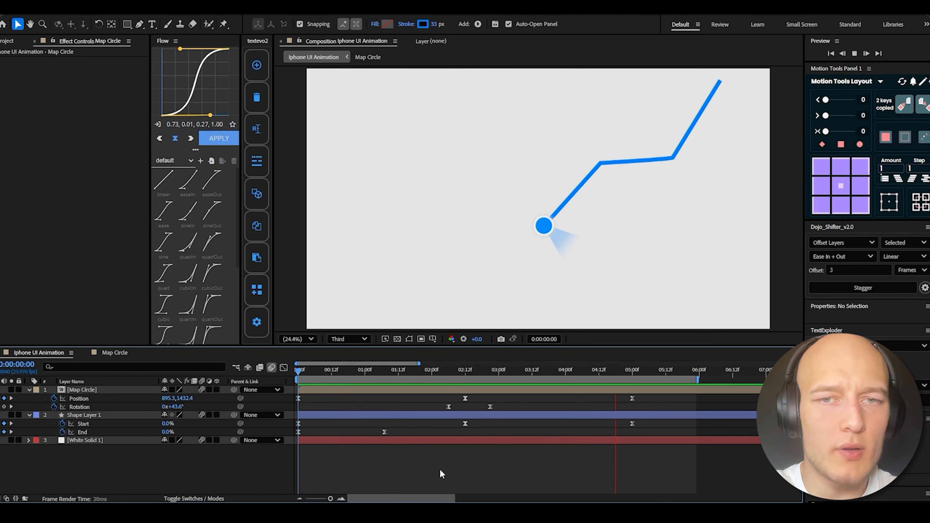
{"action": "left_click", "coordinate": [426, 370]}
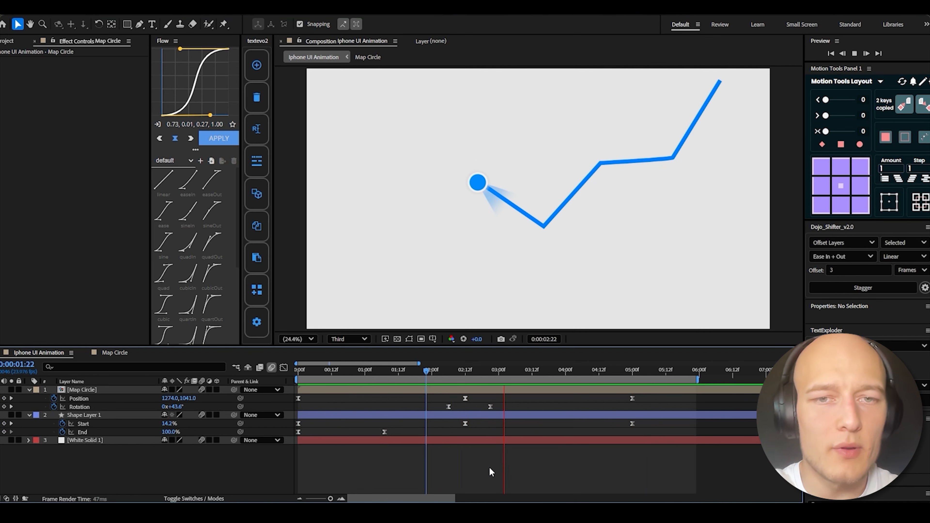
{"action": "left_click", "coordinate": [633, 371]}
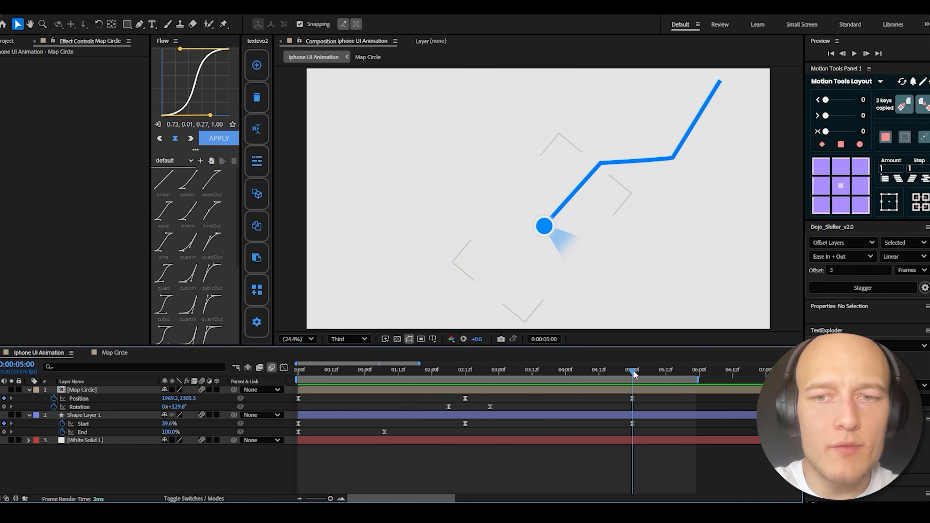
Make the Map Circle, route line and background solid 3D layers and parent them all to a new null object
{"action": "key", "text": "ctrl+a"}
{"action": "key", "text": "u"}
{"action": "left_click", "coordinate": [587, 447]}
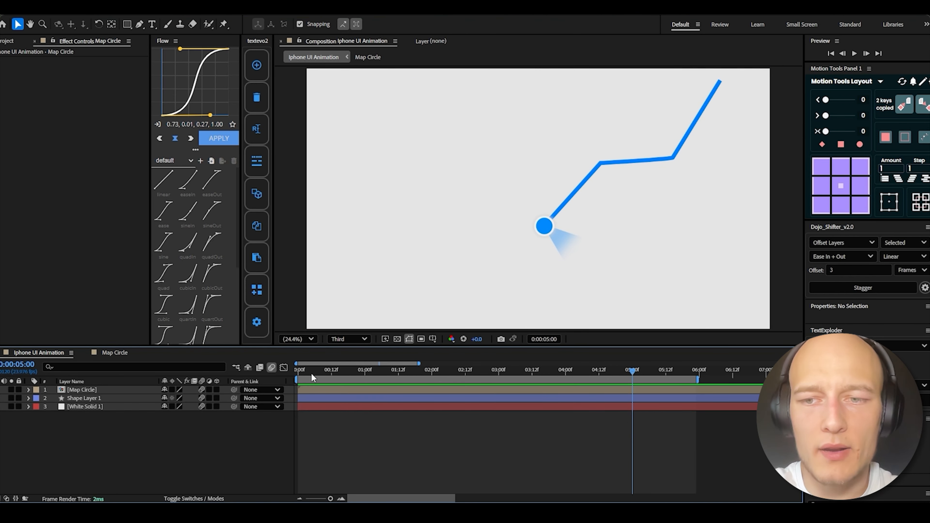
{"action": "left_click_drag", "start_coordinate": [311, 373], "coordinate": [293, 376]}
{"action": "left_click_drag", "start_coordinate": [215, 389], "coordinate": [216, 407]}
{"action": "right_click", "coordinate": [227, 427]}
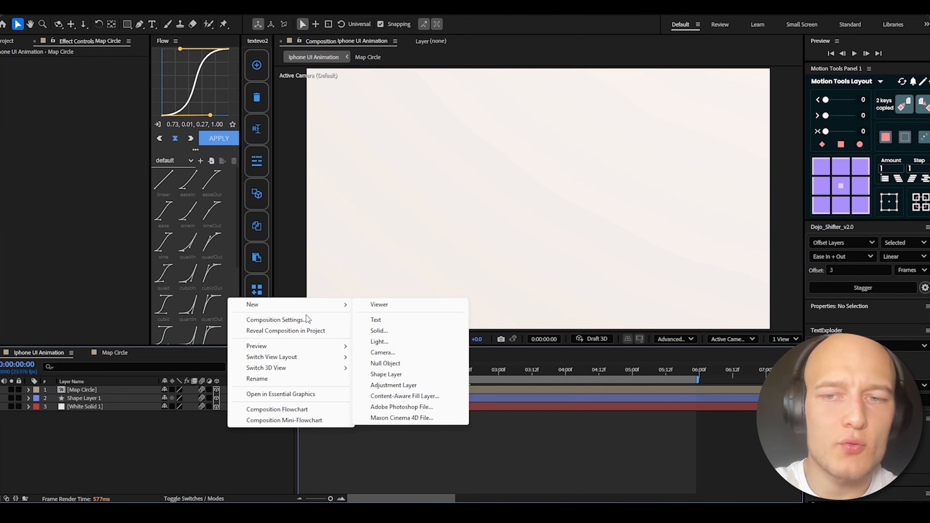
{"action": "left_click", "coordinate": [387, 365]}
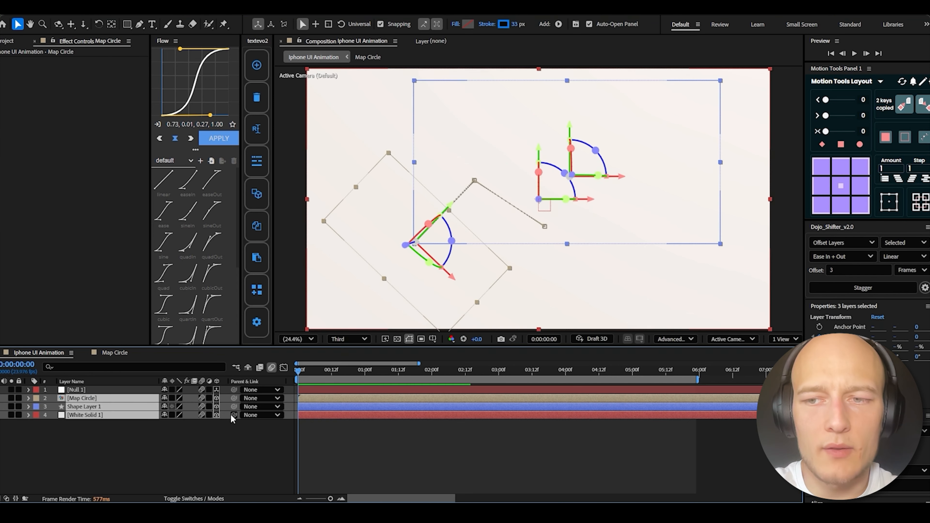
{"action": "left_click_drag", "start_coordinate": [234, 415], "coordinate": [106, 390]}
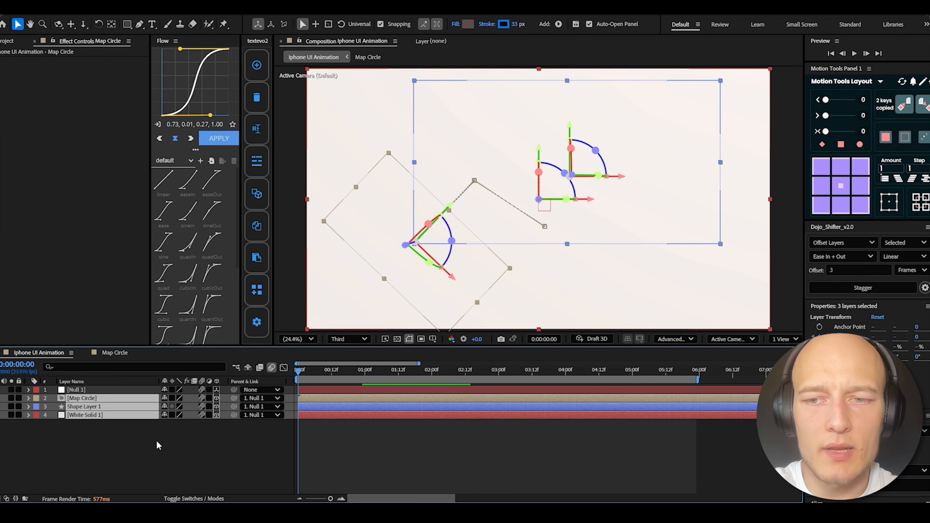
{"action": "left_click", "coordinate": [158, 445]}
Keyframe the null's position and scale at the first frame and scale it up to 161% at 0:00:01:21
{"action": "left_click", "coordinate": [309, 388]}
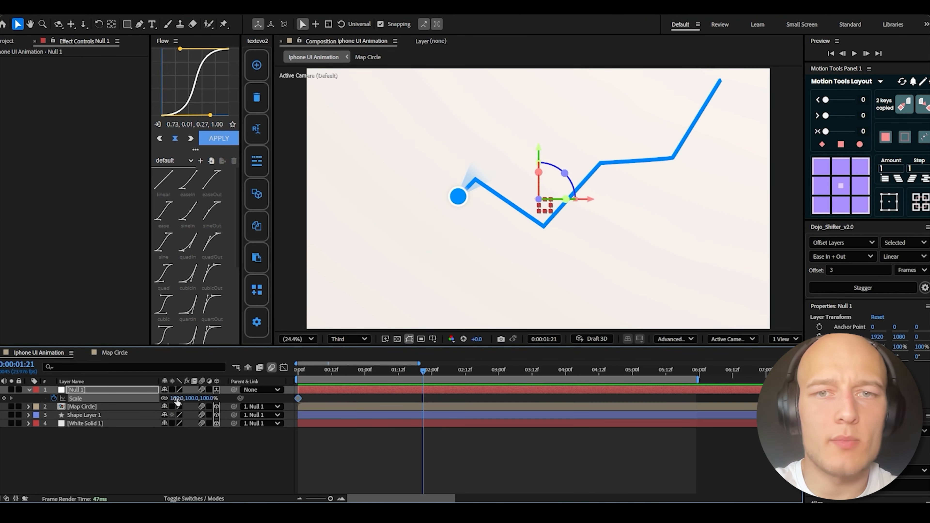
{"action": "key", "text": "shift+p"}
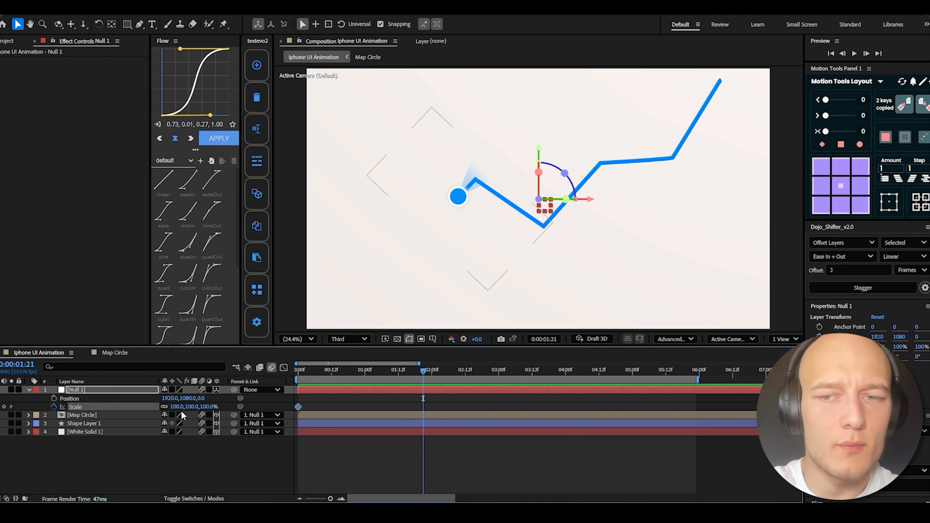
{"action": "left_click", "coordinate": [53, 399]}
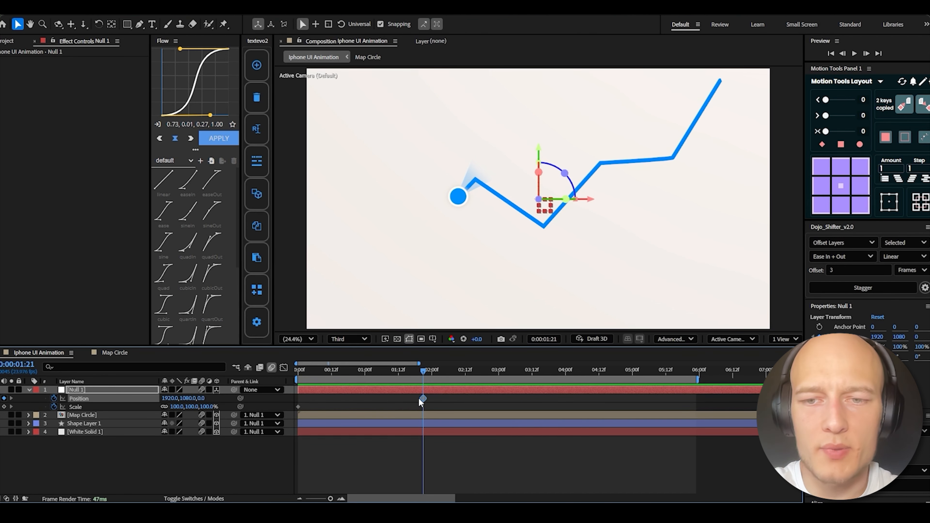
{"action": "left_click_drag", "start_coordinate": [423, 398], "coordinate": [298, 399]}
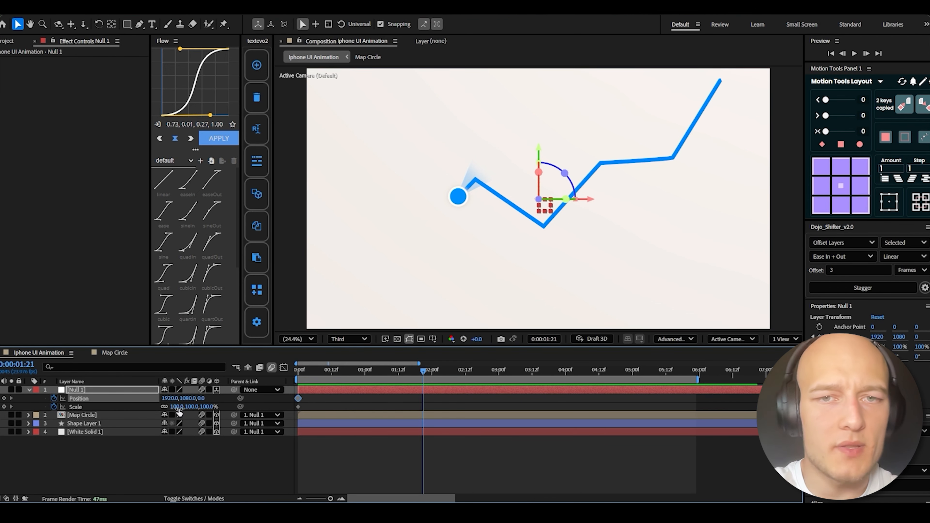
{"action": "left_click_drag", "start_coordinate": [178, 408], "coordinate": [288, 406]}
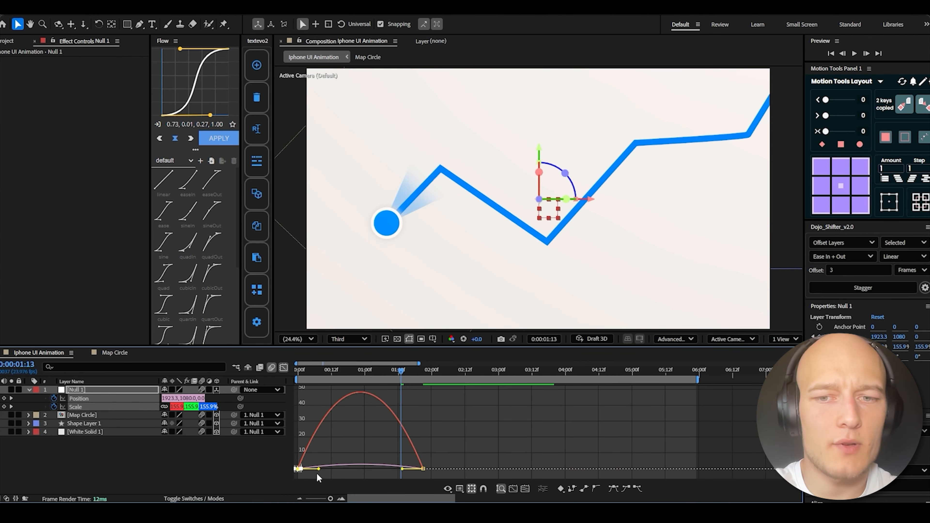
Lengthen the ease handles of the null's position and scale keyframes in the speed graph
{"action": "left_click_drag", "start_coordinate": [319, 469], "coordinate": [343, 469]}
{"action": "left_click_drag", "start_coordinate": [402, 469], "coordinate": [367, 471]}
{"action": "left_click", "coordinate": [283, 368]}
Preview the zoom and shift the Map Circle and route line layers to start about nine frames into the composition
{"action": "key", "text": "u"}
{"action": "left_click_drag", "start_coordinate": [312, 371], "coordinate": [288, 379]}
{"action": "key", "text": "space"}
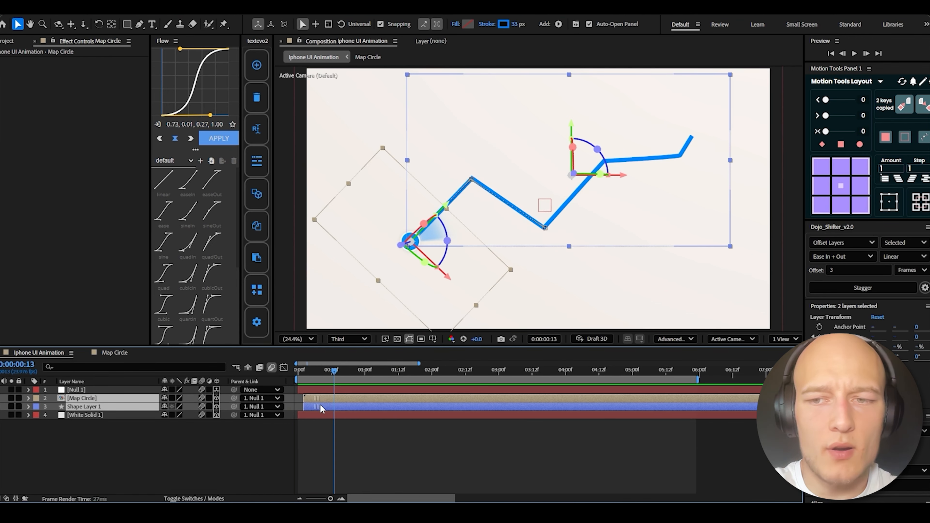
{"action": "left_click_drag", "start_coordinate": [320, 404], "coordinate": [336, 405]}
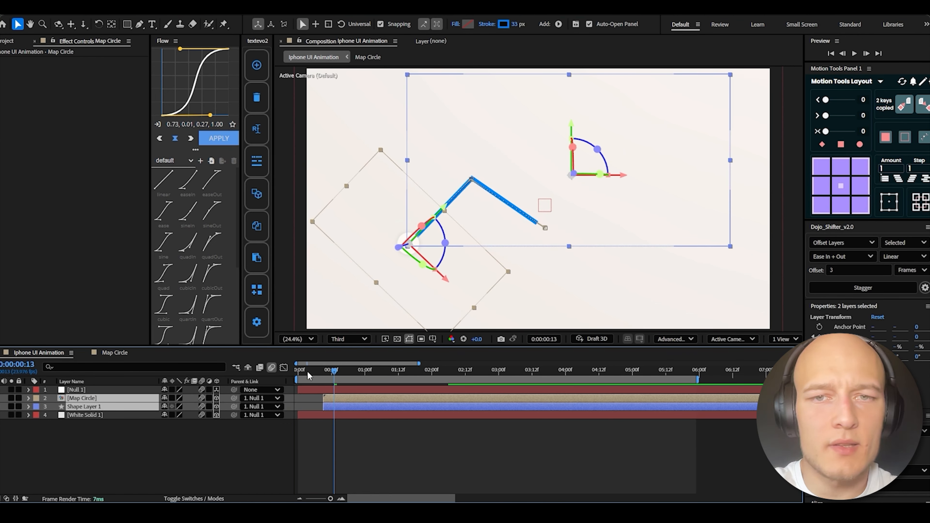
{"action": "left_click", "coordinate": [214, 436]}
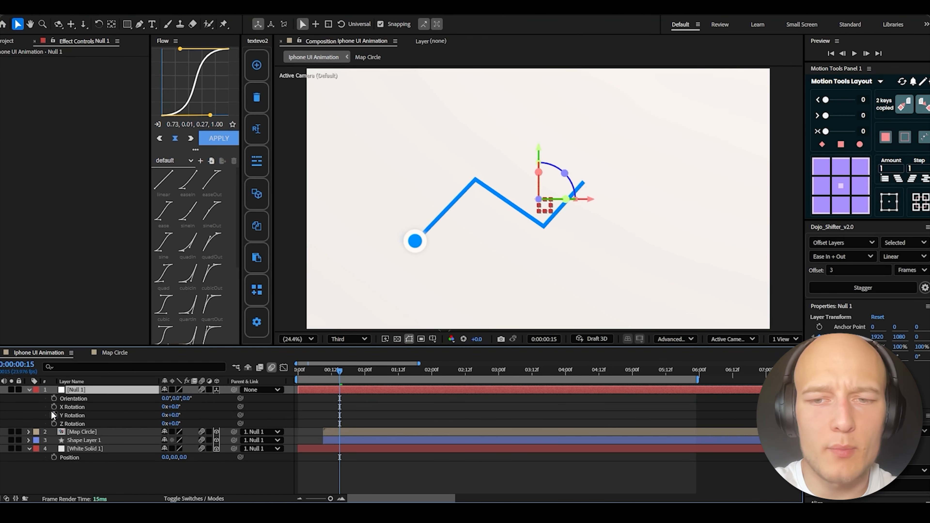
Keyframe Null 1's rotation from 0° at 0:00:00:15 to X -46.7° and Y -0.7° at 0:00:02:01, with a matching Z start keyframe
{"action": "left_click", "coordinate": [54, 414]}
{"action": "left_click", "coordinate": [54, 408]}
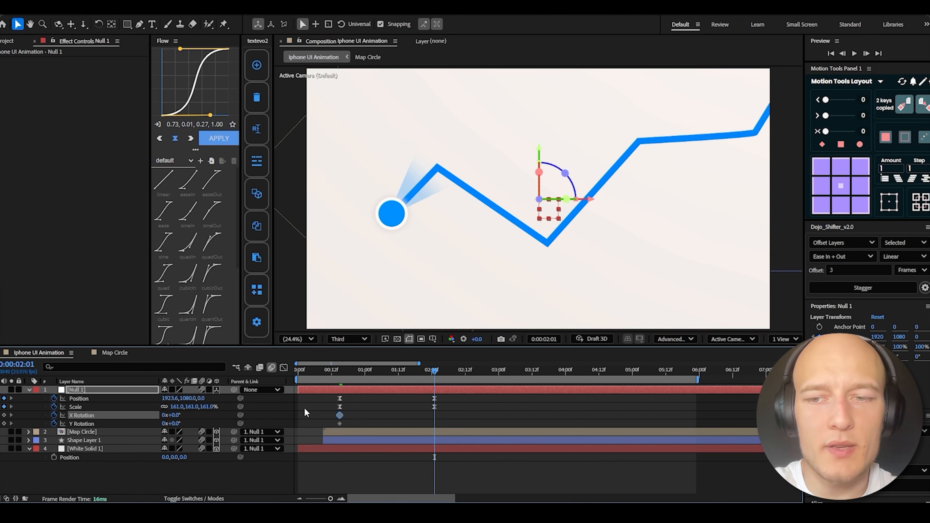
{"action": "left_click_drag", "start_coordinate": [144, 419], "coordinate": [172, 423]}
{"action": "key", "text": "shift+r"}
{"action": "left_click", "coordinate": [53, 441]}
{"action": "left_click_drag", "start_coordinate": [434, 440], "coordinate": [340, 442]}
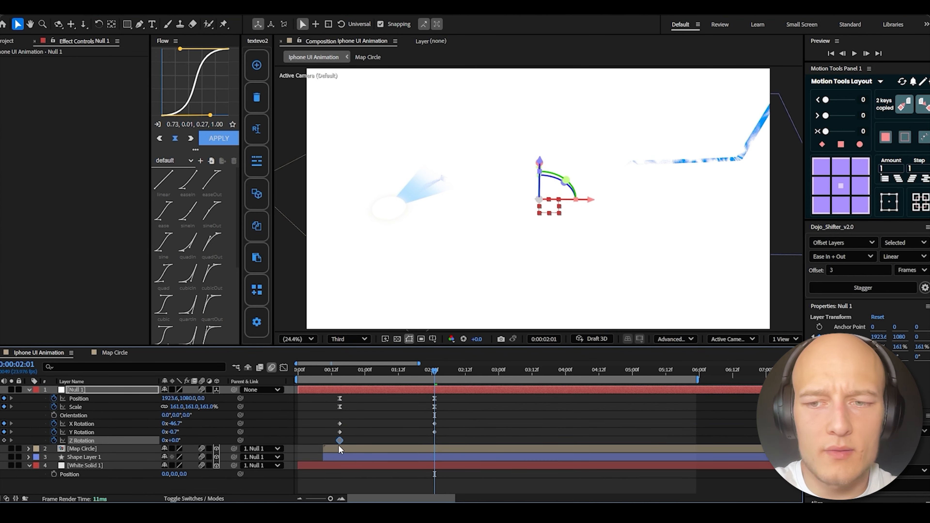
Set Null 1's Z rotation to -21.1° and X rotation to -44.7° at 0:00:02:01, and ease all its rotation keyframes
{"action": "left_click_drag", "start_coordinate": [172, 441], "coordinate": [165, 441]}
{"action": "mouse_move", "coordinate": [173, 424]}
{"action": "left_mouse_down"}
{"action": "mouse_move", "coordinate": [156, 425]}
{"action": "mouse_move", "coordinate": [174, 424]}
{"action": "left_mouse_up"}
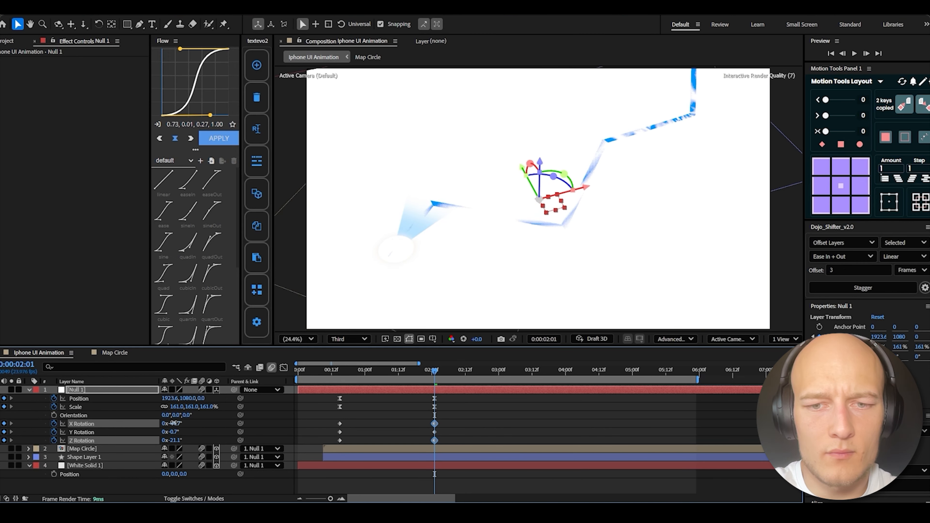
{"action": "left_click_drag", "start_coordinate": [335, 413], "coordinate": [438, 444]}
{"action": "left_click", "coordinate": [220, 143]}
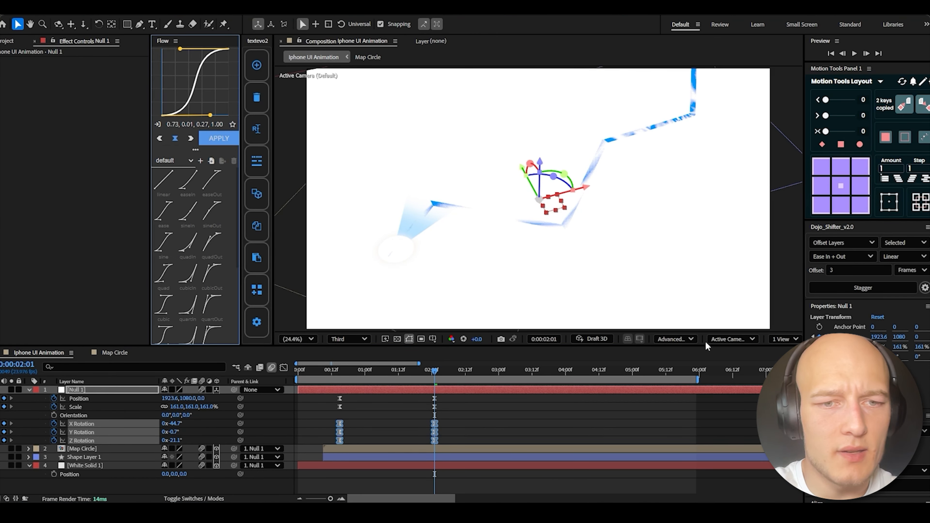
Switch the composition's renderer to Classic 3D and preview the tilting map move from the beginning
{"action": "left_click", "coordinate": [691, 339]}
{"action": "left_click", "coordinate": [670, 353]}
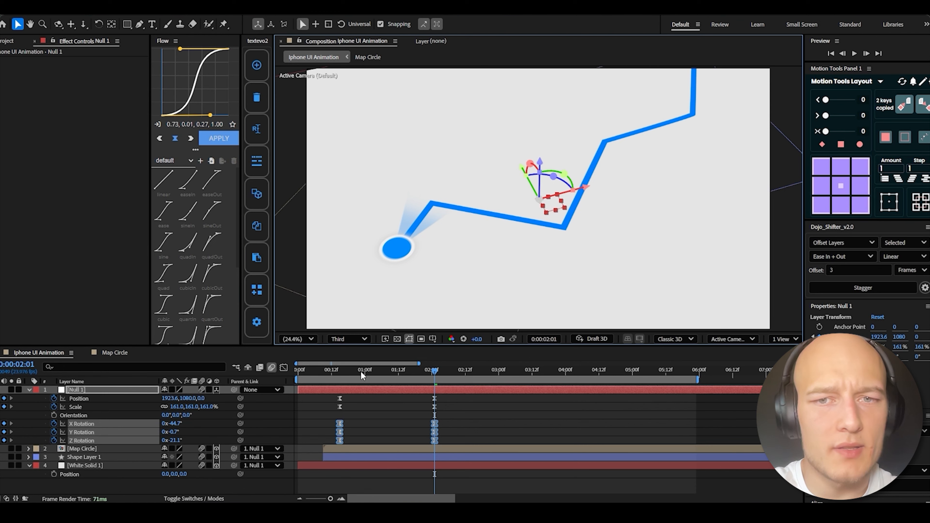
{"action": "key", "text": "space"}
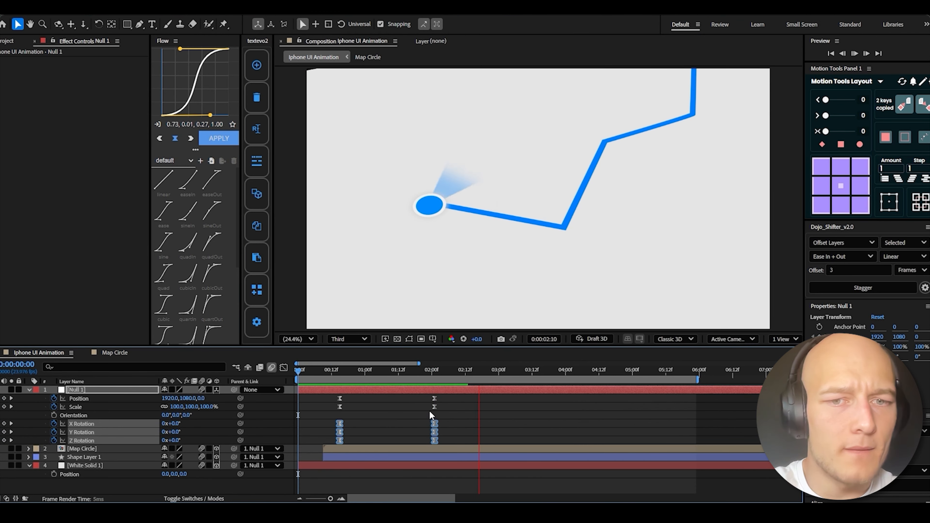
{"action": "left_click", "coordinate": [393, 416]}
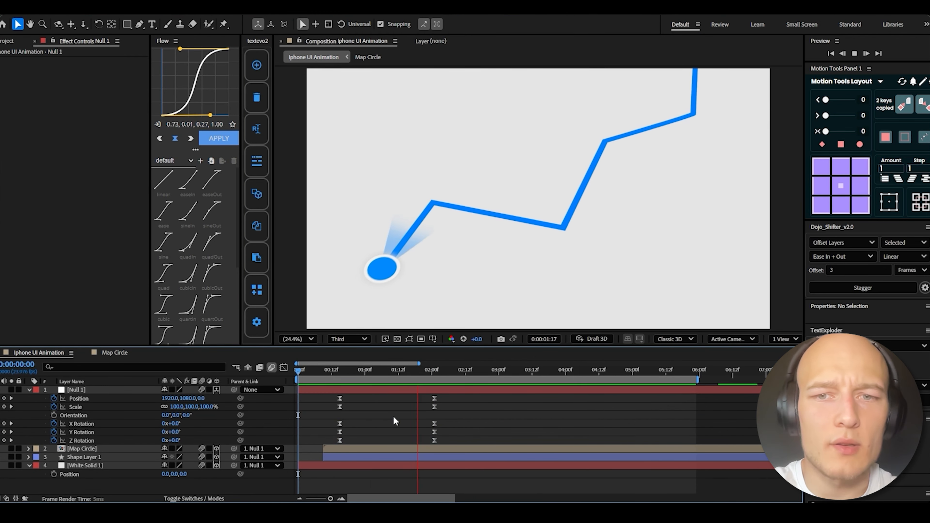
{"action": "key", "text": "space"}
{"action": "left_click_drag", "start_coordinate": [397, 373], "coordinate": [395, 371]}
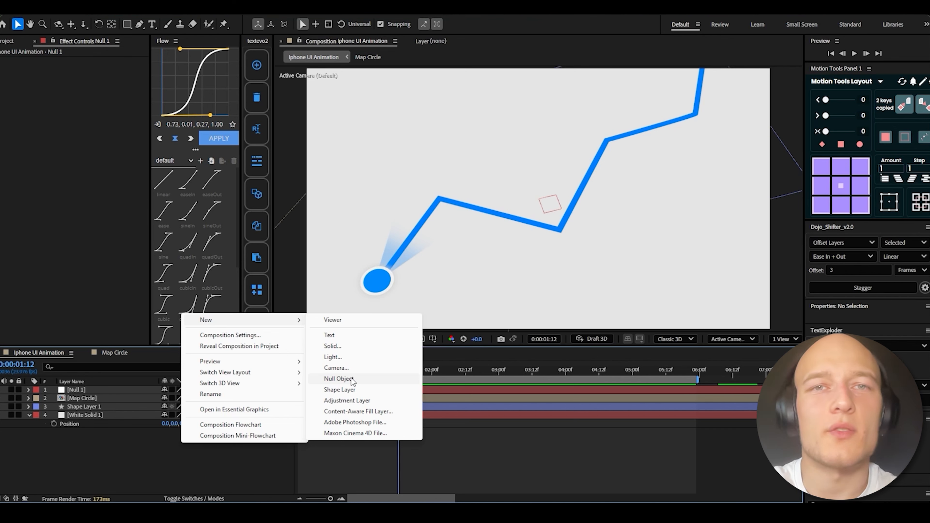
Create a 3D null as Null 1's parent and start position, scale and X, Y, Z rotation keyframes on it at 0:00:01:13
{"action": "left_click", "coordinate": [352, 382]}
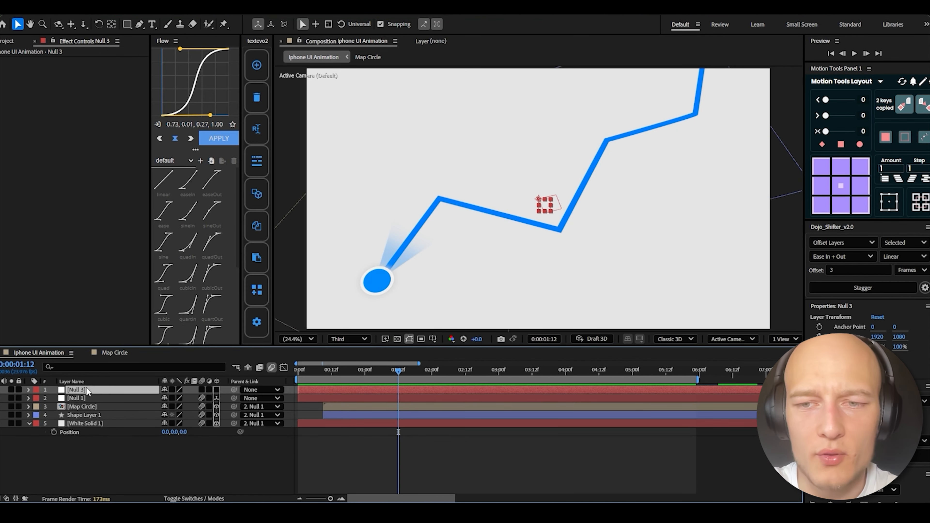
{"action": "left_click", "coordinate": [216, 390]}
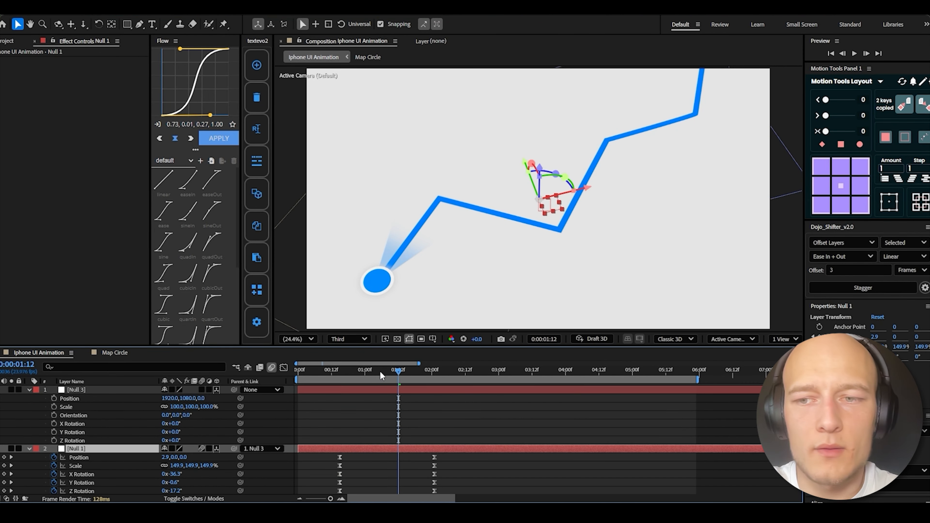
{"action": "left_click_drag", "start_coordinate": [380, 371], "coordinate": [402, 372]}
{"action": "left_click", "coordinate": [53, 399]}
{"action": "left_click", "coordinate": [54, 407]}
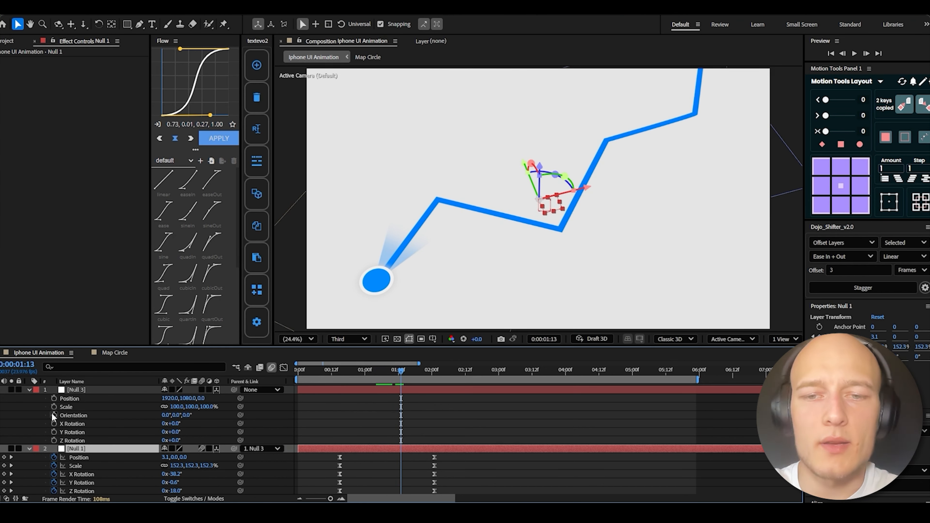
{"action": "left_click", "coordinate": [53, 424]}
{"action": "left_click", "coordinate": [53, 432]}
{"action": "left_click", "coordinate": [53, 441]}
Set Null 3 at 0:00:03:07 to X rotation 19.2°, Y -47.3°, Z -58° and scale 82.6%, and adjust its position to reframe the marker
{"action": "left_click_drag", "start_coordinate": [473, 374], "coordinate": [518, 373]}
{"action": "left_click_drag", "start_coordinate": [173, 441], "coordinate": [157, 441]}
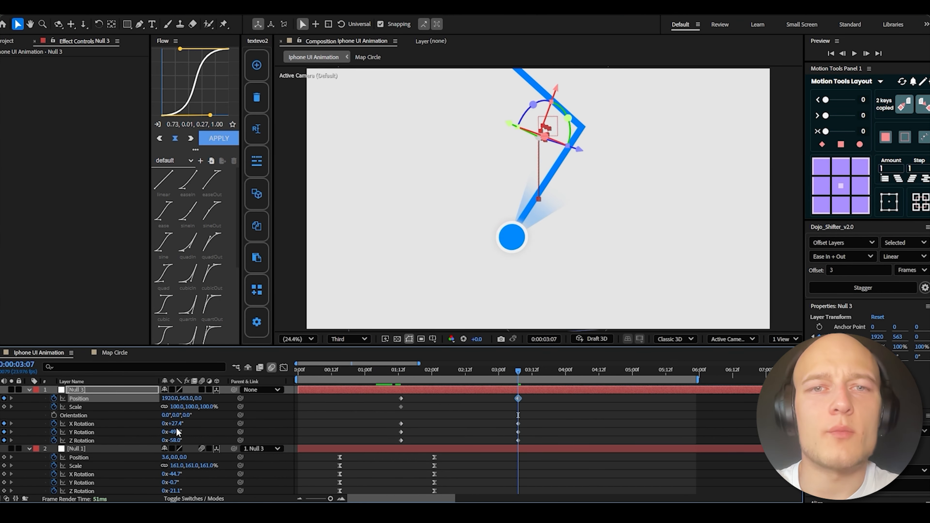
{"action": "left_click_drag", "start_coordinate": [177, 425], "coordinate": [98, 416]}
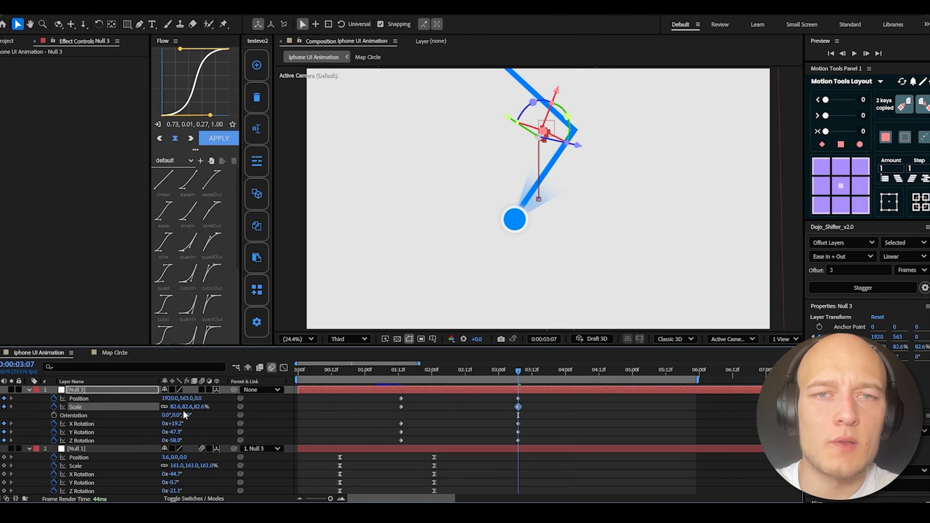
{"action": "left_click_drag", "start_coordinate": [186, 398], "coordinate": [351, 382]}
Ease Null 3's keyframes, move its ending keyframes to 0:00:03:00, and preview from the beginning
{"action": "key", "text": "ctrl+alt+a"}
{"action": "key", "text": "F9"}
{"action": "key", "text": "Home"}
{"action": "left_click_drag", "start_coordinate": [529, 398], "coordinate": [495, 440]}
{"action": "key", "text": "space"}
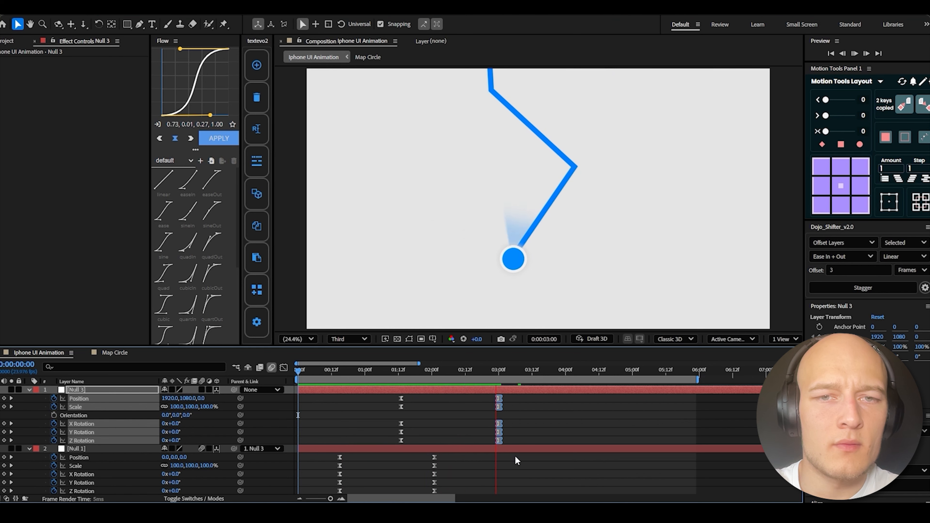
Create a new null object and set it as the parent of Null 3
{"action": "mouse_move", "coordinate": [439, 370]}
{"action": "left_mouse_down"}
{"action": "mouse_move", "coordinate": [537, 376]}
{"action": "mouse_move", "coordinate": [429, 377]}
{"action": "left_mouse_up"}
{"action": "scroll", "coordinate": [421, 432], "scroll_direction": "down", "scroll_amount": 2}
{"action": "left_click_drag", "start_coordinate": [184, 490], "coordinate": [203, 490]}
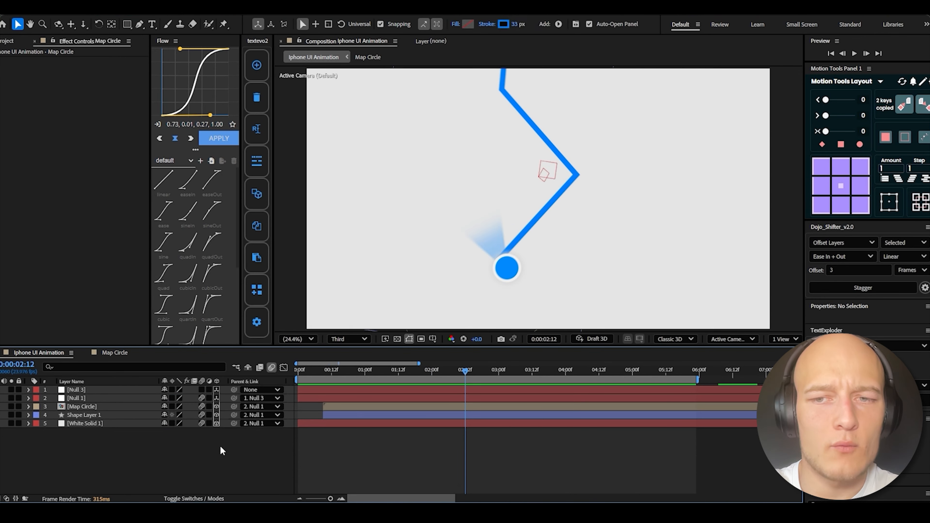
{"action": "right_click", "coordinate": [222, 451]}
{"action": "mouse_move", "coordinate": [282, 328]}
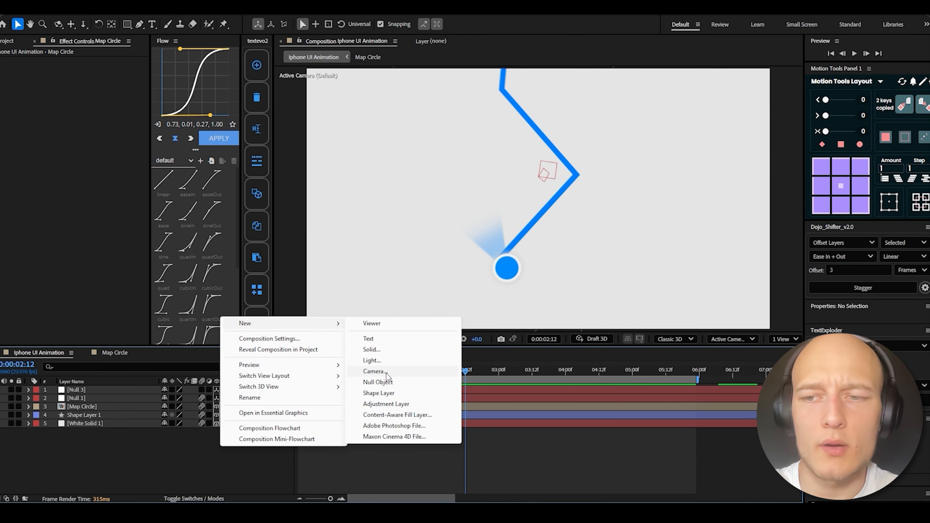
{"action": "left_click", "coordinate": [387, 381]}
{"action": "left_click", "coordinate": [320, 397]}
{"action": "left_click_drag", "start_coordinate": [235, 398], "coordinate": [103, 390]}
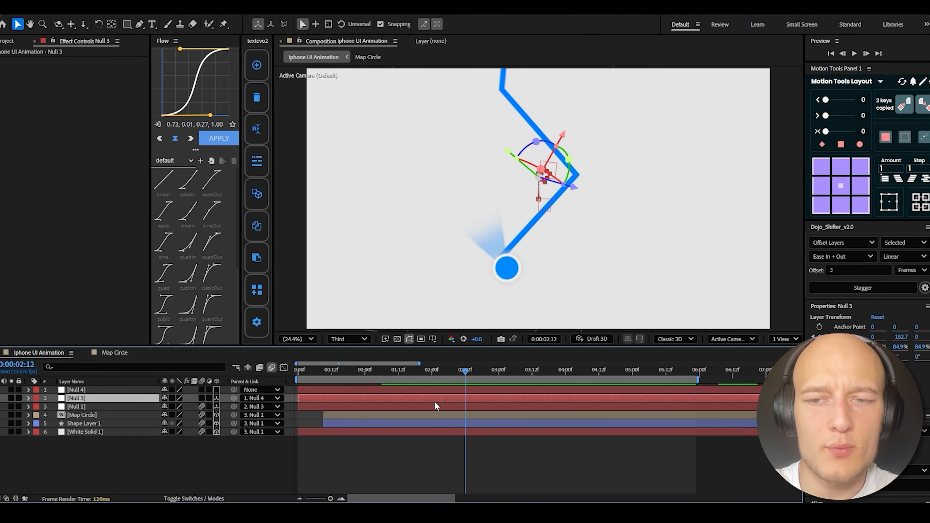
Start position, scale and X, Y, Z rotation keyframes on Null 4 at 0:00:02:12
{"action": "key", "text": "u"}
{"action": "left_click", "coordinate": [468, 388]}
{"action": "key", "text": "p"}
{"action": "key", "text": "shift+s"}
{"action": "key", "text": "shift+r"}
{"action": "left_click", "coordinate": [217, 391]}
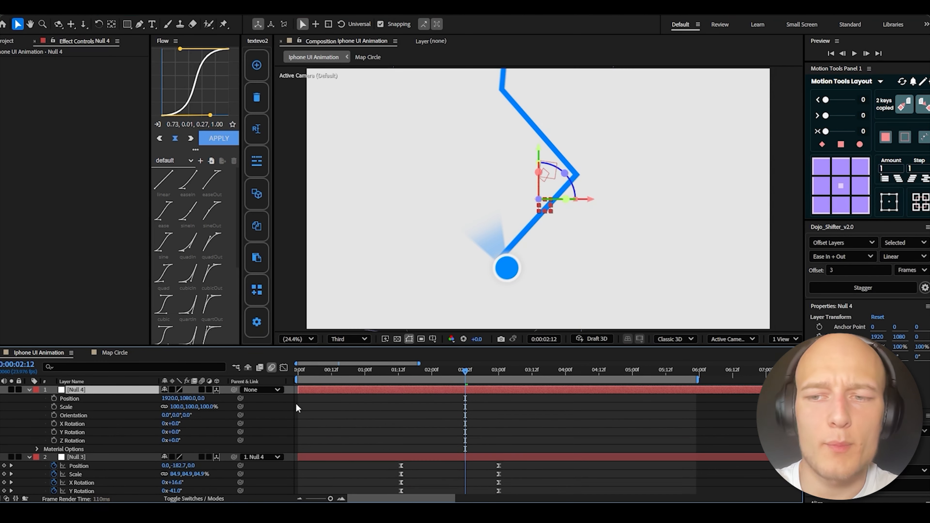
{"action": "left_click_drag", "start_coordinate": [53, 398], "coordinate": [54, 440]}
{"action": "left_click", "coordinate": [489, 389]}
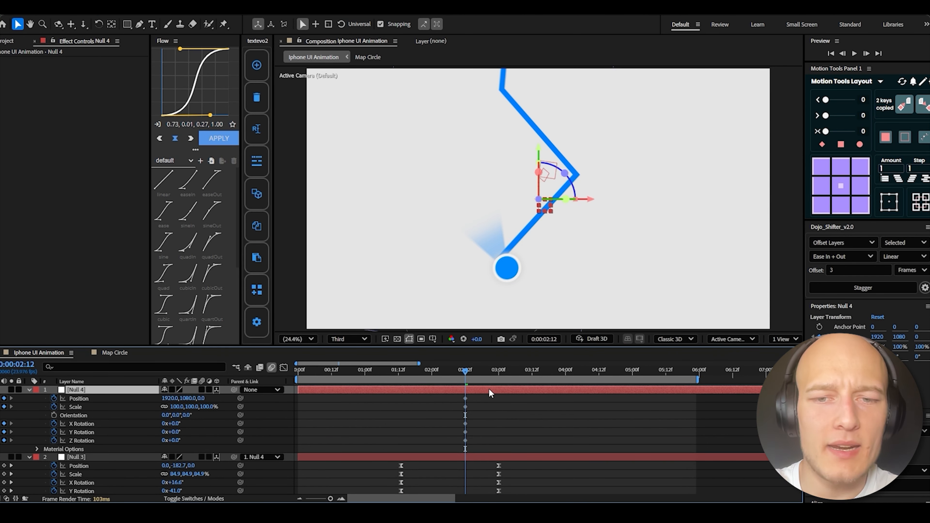
Set Null 4's X rotation to -11° at 0:00:04:03
{"action": "key", "text": "u"}
{"action": "key", "text": "u"}
{"action": "left_click", "coordinate": [575, 370]}
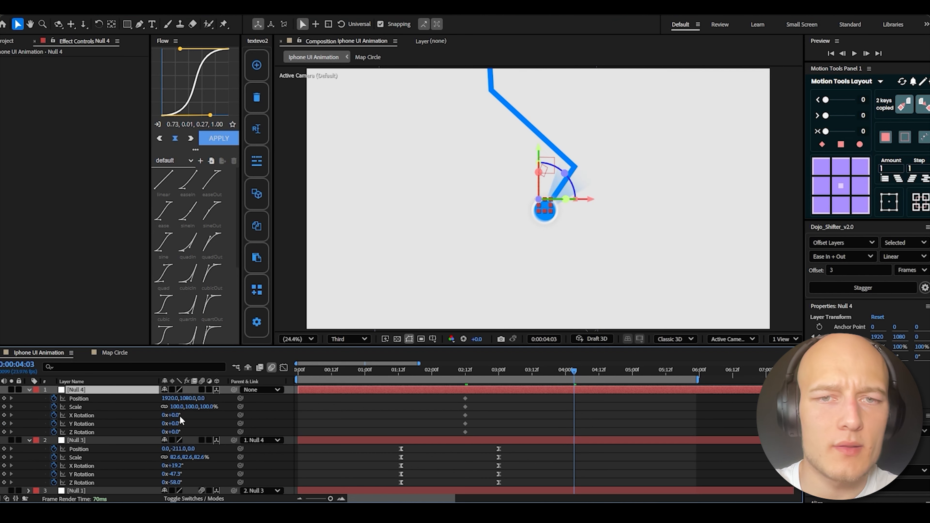
{"action": "left_click_drag", "start_coordinate": [179, 416], "coordinate": [146, 420]}
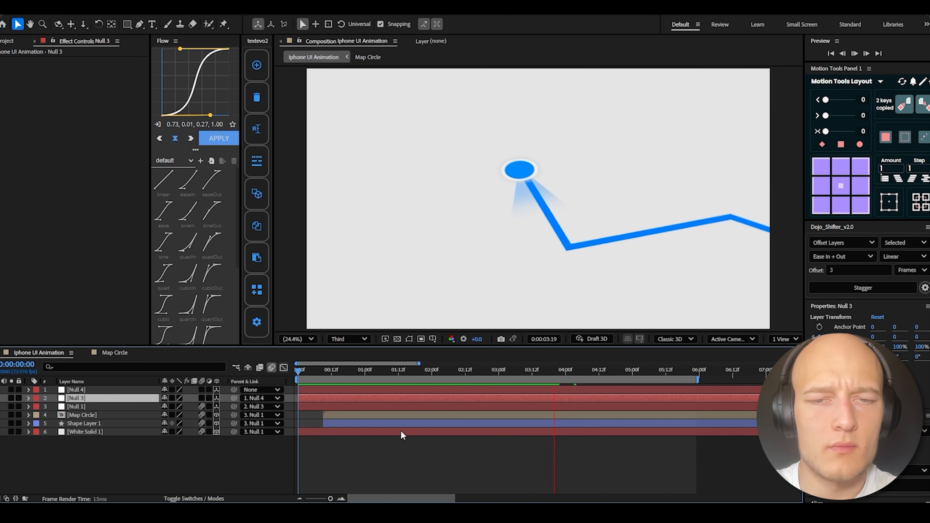
Move the last Start keyframe of Shape Layer 1's trim earlier, to about 0:00:05:02
{"action": "left_click", "coordinate": [531, 376]}
{"action": "left_click_drag", "start_coordinate": [531, 375], "coordinate": [546, 373]}
{"action": "left_click", "coordinate": [553, 423]}
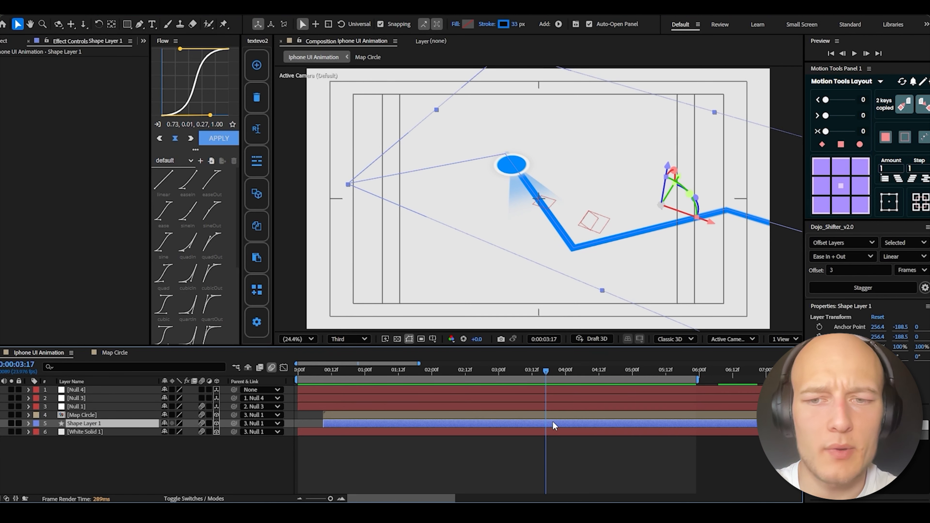
{"action": "key", "text": "u"}
{"action": "left_click_drag", "start_coordinate": [657, 432], "coordinate": [636, 432]}
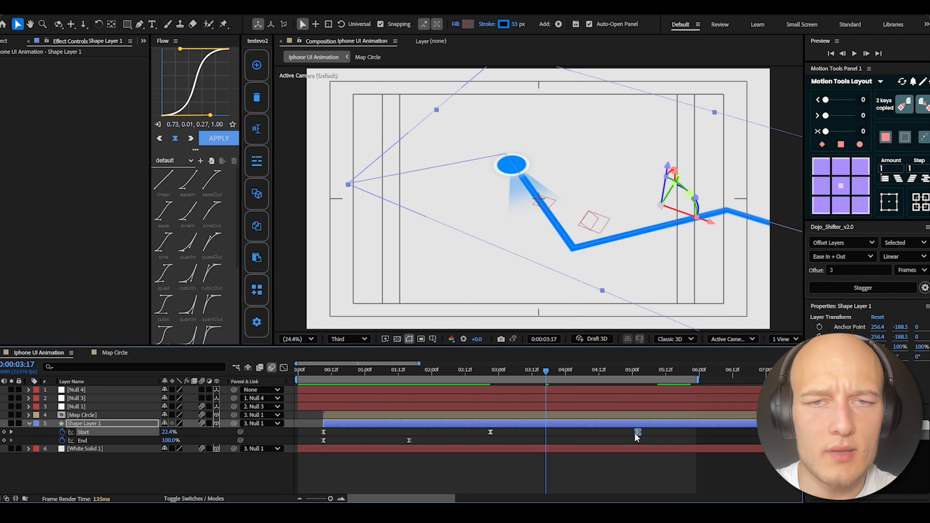
{"action": "left_click", "coordinate": [620, 470]}
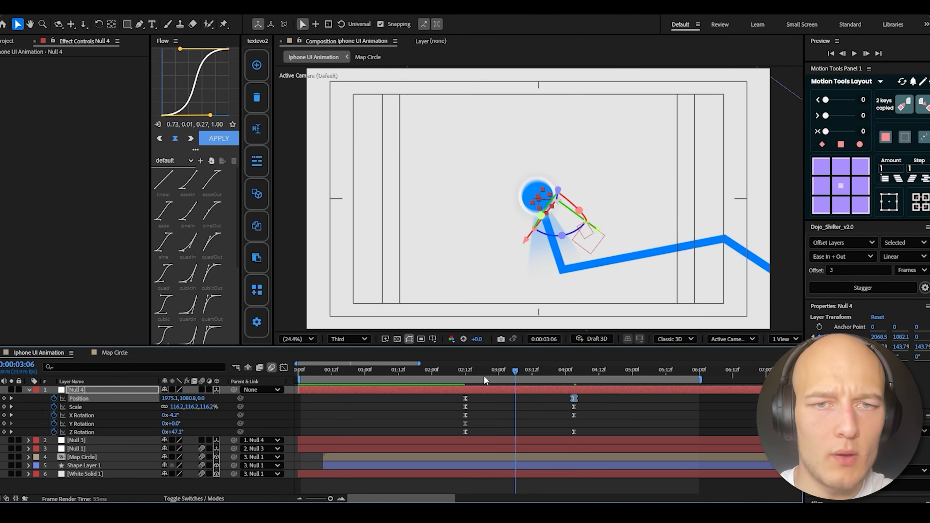
Preview the camera move from 0:00:01:07 and again around Null 4's keyframes, checking how the marker is framed
{"action": "left_click", "coordinate": [378, 376]}
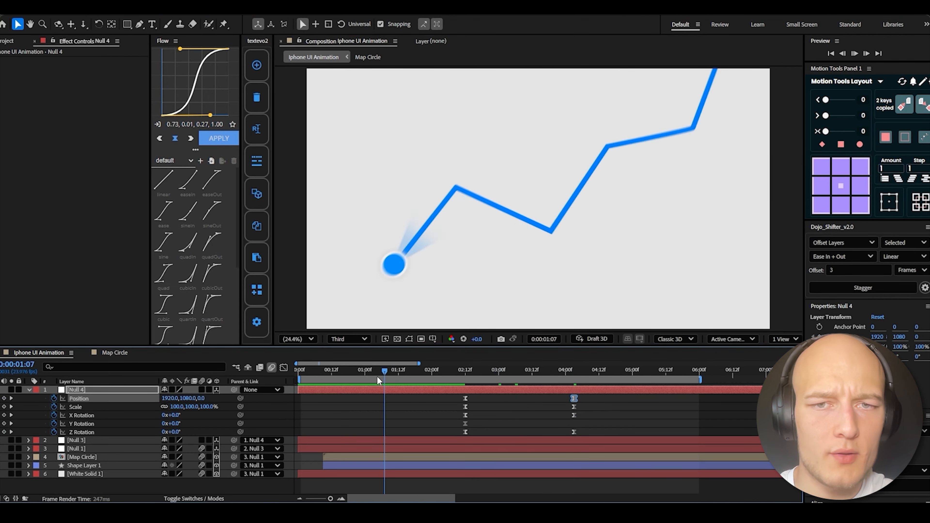
{"action": "key", "text": "space"}
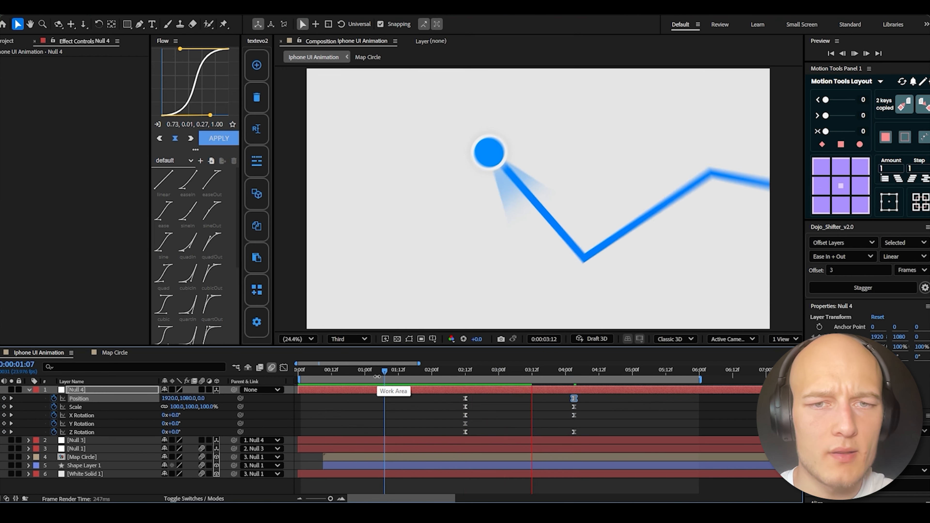
{"action": "left_click", "coordinate": [573, 371]}
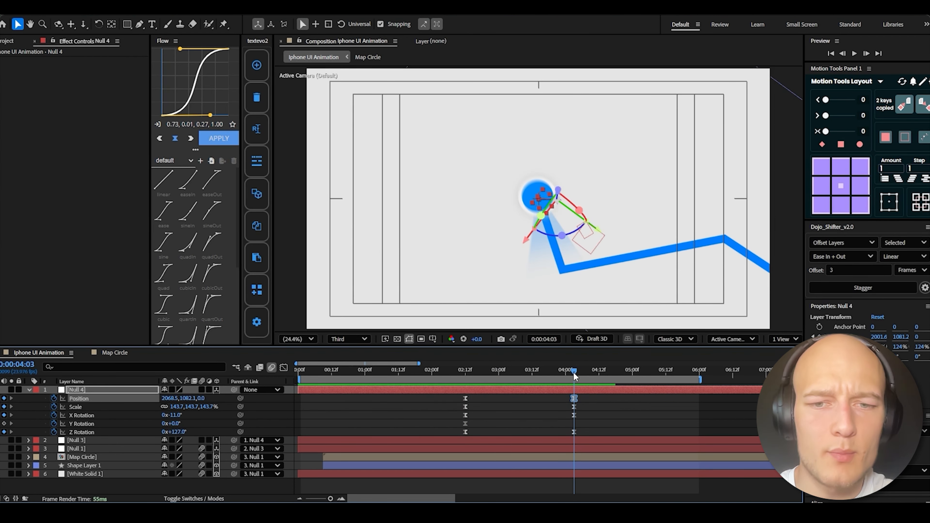
{"action": "key", "text": "space"}
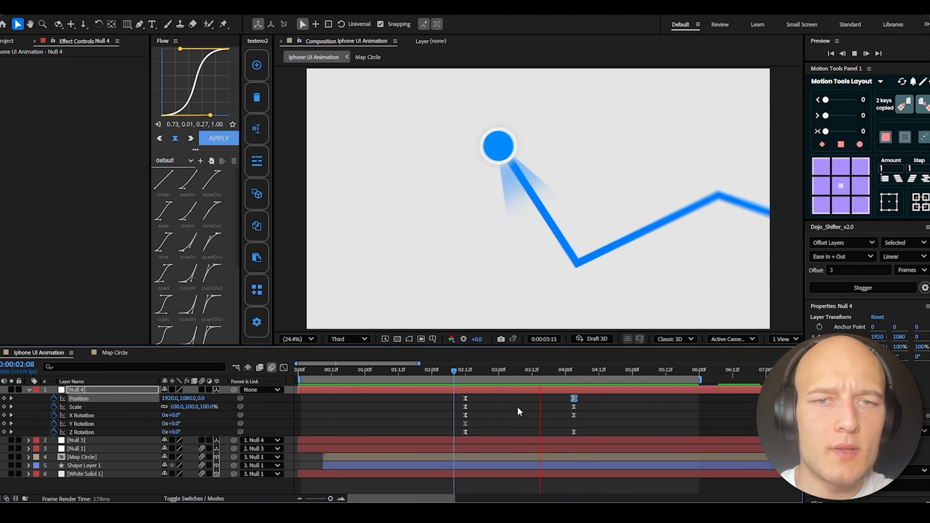
{"action": "mouse_move", "coordinate": [569, 372]}
{"action": "left_mouse_down"}
{"action": "mouse_move", "coordinate": [480, 372]}
{"action": "mouse_move", "coordinate": [564, 374]}
{"action": "left_mouse_up"}
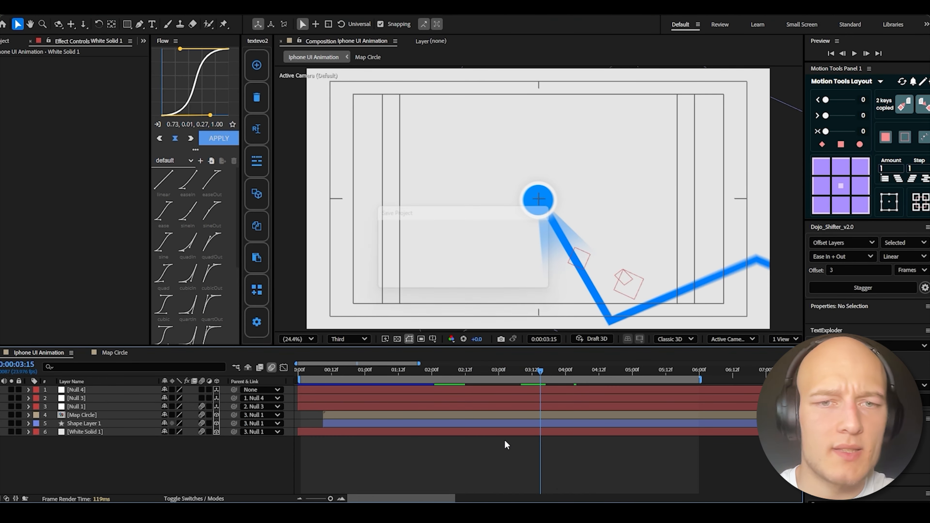
Import Camera.ai as a composition with Layer Size footage dimensions and place it in the Iphone UI Animation composition
{"action": "key", "text": "ctrl+i"}
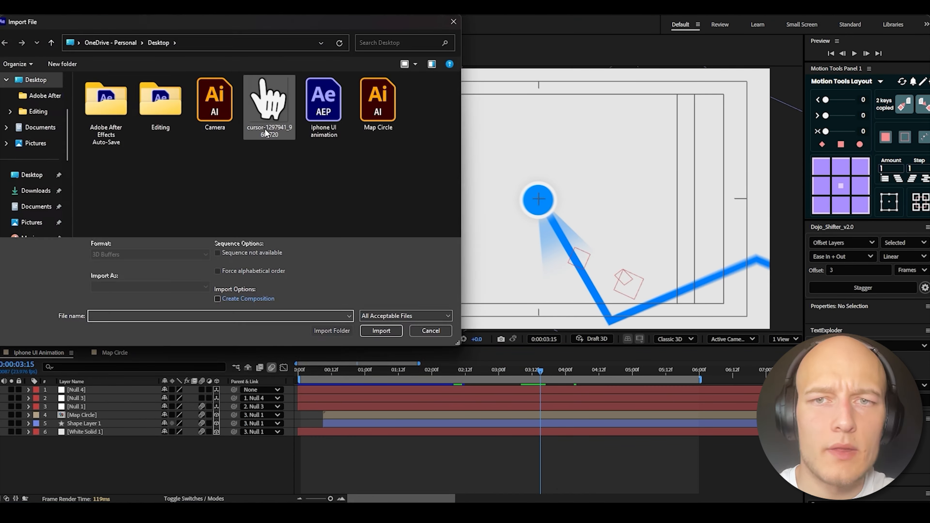
{"action": "left_click", "coordinate": [375, 117]}
{"action": "double_click", "coordinate": [224, 125]}
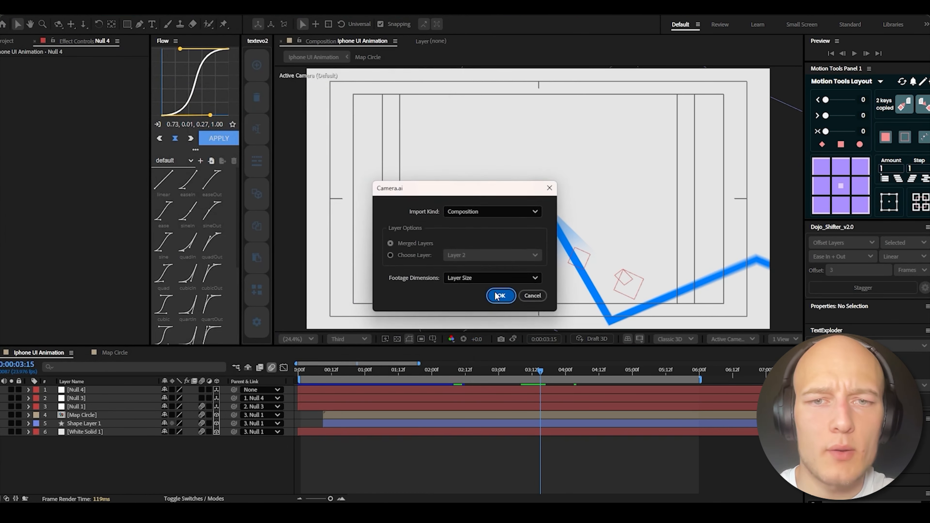
{"action": "left_click", "coordinate": [500, 296]}
{"action": "left_click_drag", "start_coordinate": [22, 167], "coordinate": [577, 232]}
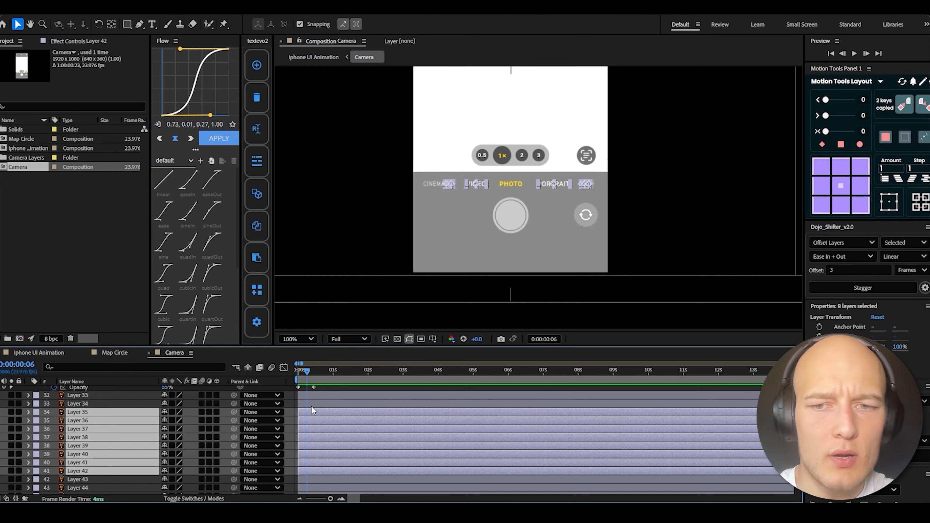
Extend the layer selection in the Camera composition to all camera-mode label layers, Layer 33 to Layer 48
{"action": "left_click", "coordinate": [311, 406], "text": "ctrl"}
{"action": "left_click", "coordinate": [312, 396], "text": "ctrl"}
{"action": "left_click", "coordinate": [303, 480], "text": "ctrl"}
{"action": "left_click", "coordinate": [76, 486], "text": "ctrl"}
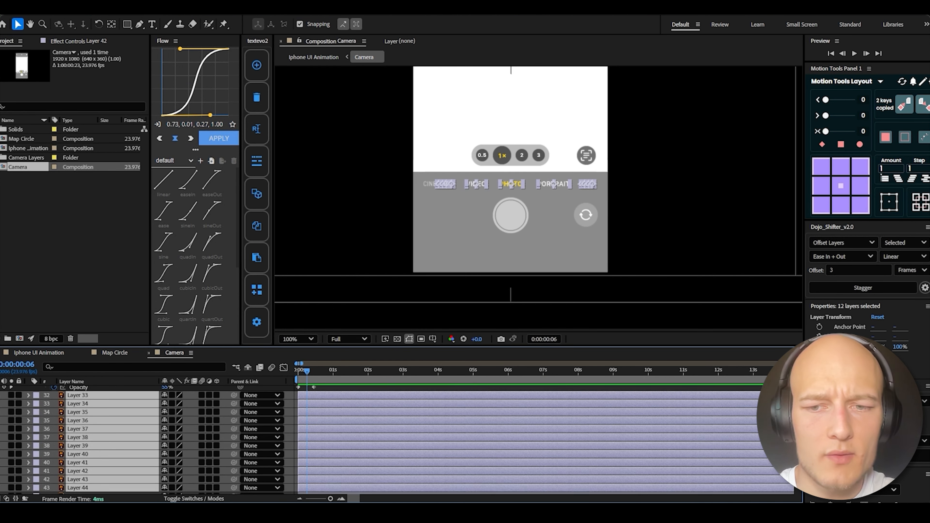
{"action": "scroll", "coordinate": [758, 437], "scroll_direction": "down", "scroll_amount": 3}
{"action": "left_click", "coordinate": [313, 441], "text": "ctrl"}
{"action": "left_click", "coordinate": [312, 448], "text": "ctrl"}
{"action": "left_click", "coordinate": [312, 457], "text": "ctrl"}
{"action": "left_click", "coordinate": [312, 466], "text": "ctrl"}
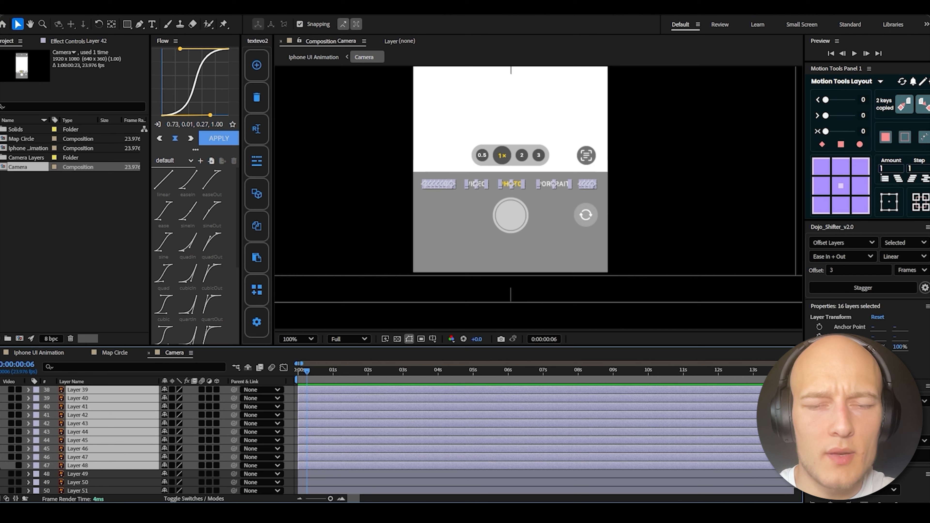
{"action": "left_click", "coordinate": [0, 466]}
{"action": "left_click", "coordinate": [0, 466]}
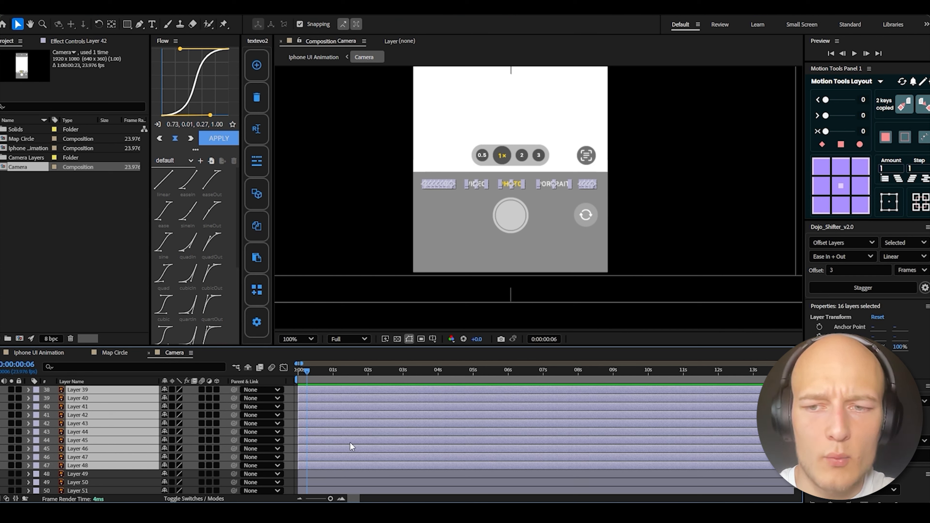
Keyframe the selected labels' position at 0:00:00:05 and shift them about 44 px down, to Y about 830.6, at 0:00:00:02
{"action": "key", "text": "p"}
{"action": "left_click", "coordinate": [340, 499]}
{"action": "mouse_move", "coordinate": [314, 374]}
{"action": "left_mouse_down"}
{"action": "mouse_move", "coordinate": [300, 377]}
{"action": "mouse_move", "coordinate": [312, 376]}
{"action": "left_mouse_up"}
{"action": "left_click", "coordinate": [53, 398]}
{"action": "key", "text": "alt+shift+p"}
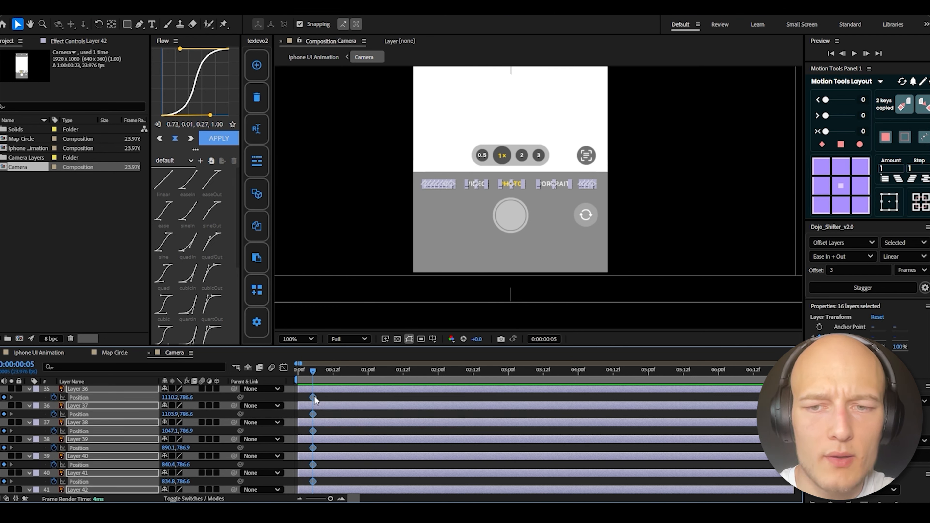
{"action": "mouse_move", "coordinate": [313, 398]}
{"action": "left_mouse_down"}
{"action": "mouse_move", "coordinate": [304, 398]}
{"action": "mouse_move", "coordinate": [313, 397]}
{"action": "left_mouse_up"}
{"action": "left_click", "coordinate": [303, 374]}
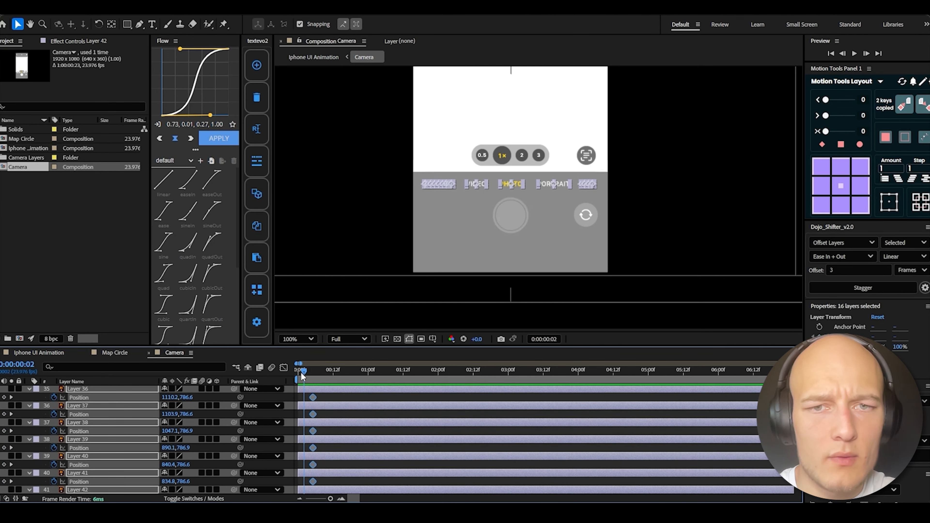
{"action": "left_click_drag", "start_coordinate": [187, 398], "coordinate": [308, 422]}
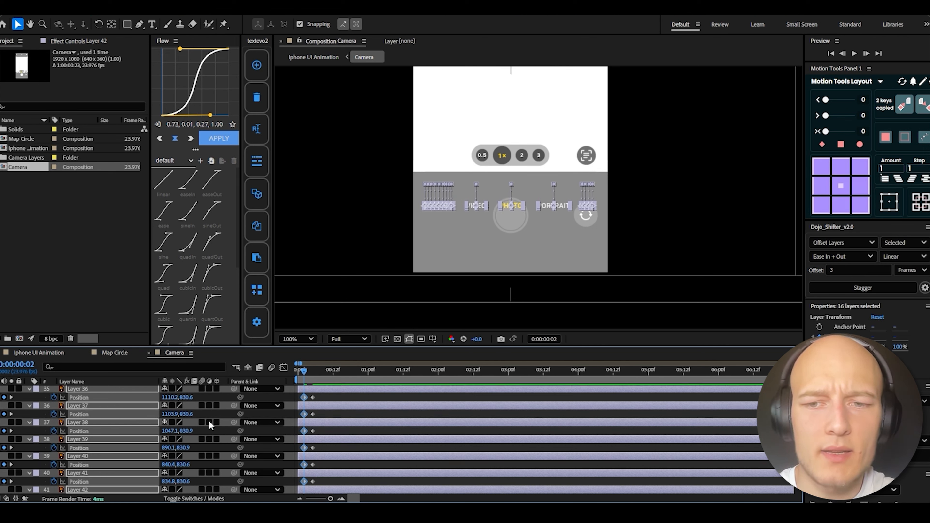
Paste the bounce expression with amp .04 and freq 1.8 into Layer 36's position and copy it for the remaining label layers
{"action": "key", "text": "ctrl+v"}
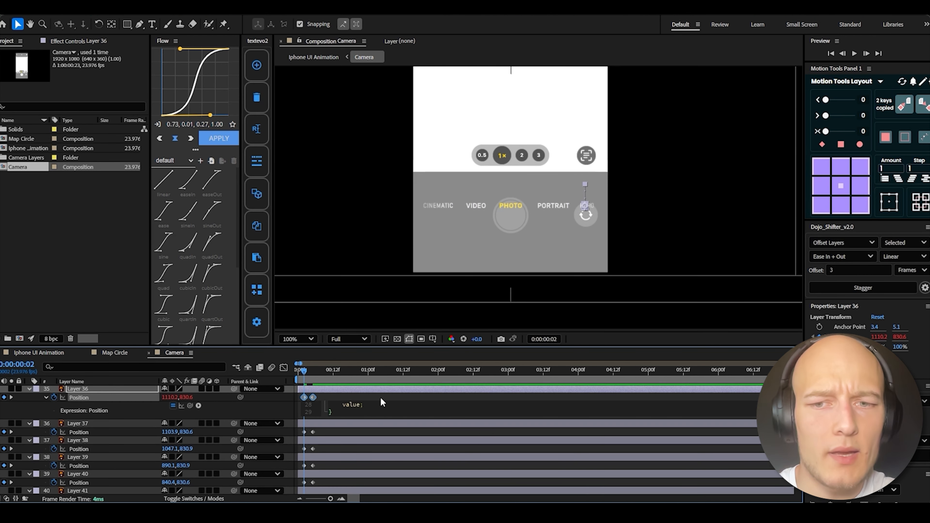
{"action": "left_click", "coordinate": [387, 392]}
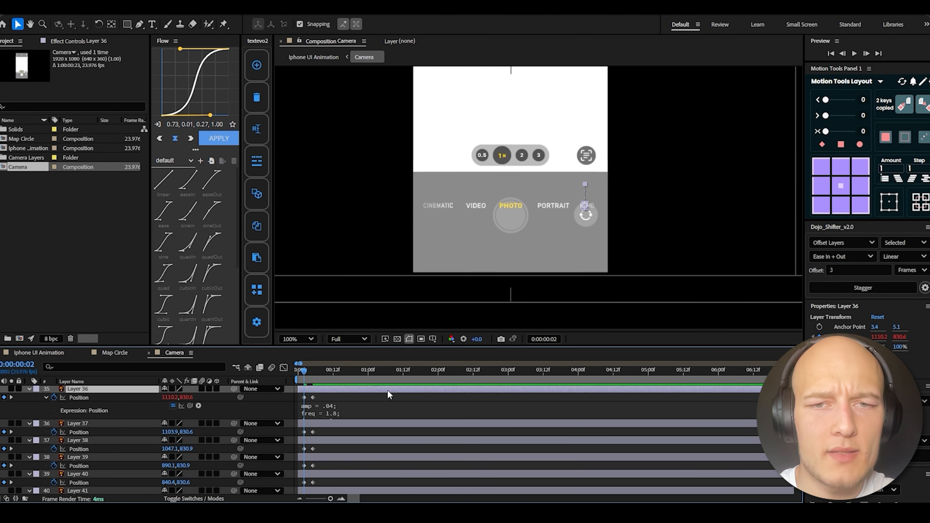
{"action": "left_click", "coordinate": [78, 398]}
{"action": "right_click", "coordinate": [79, 397]}
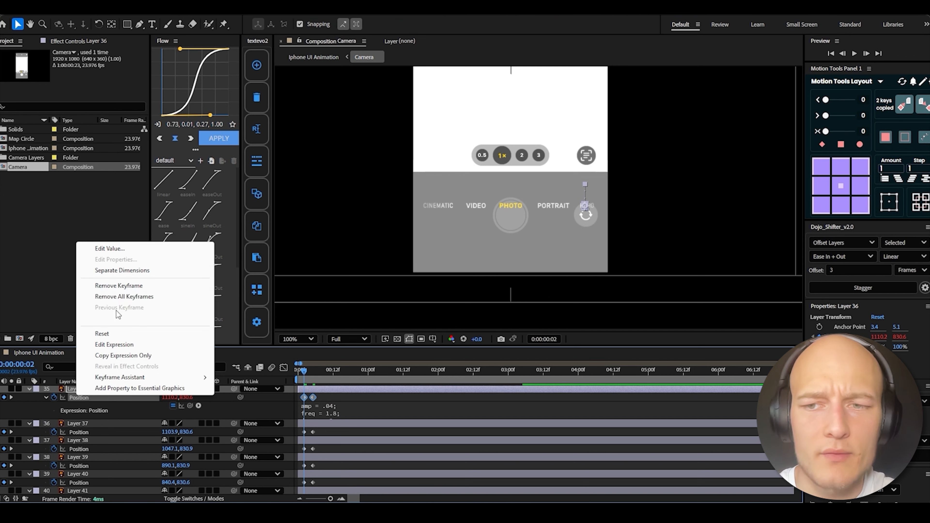
{"action": "left_click", "coordinate": [122, 354]}
{"action": "left_click", "coordinate": [84, 433]}
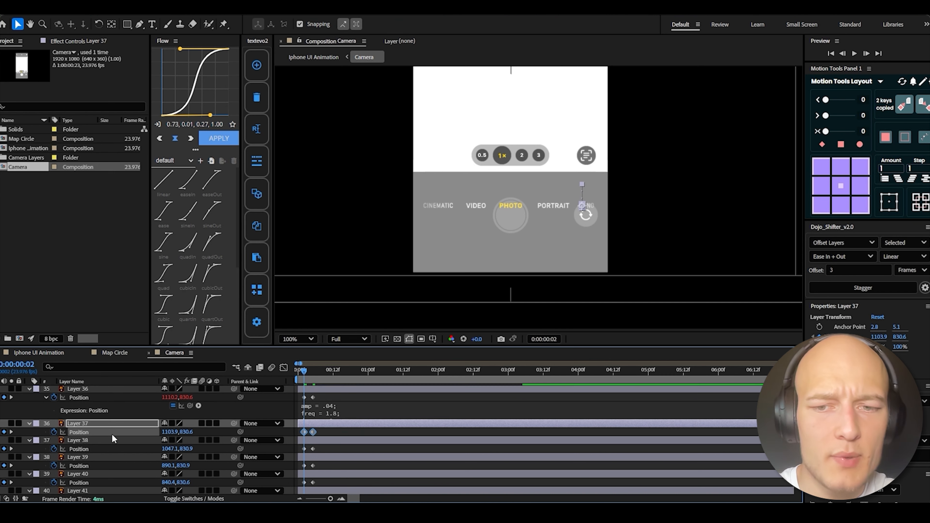
{"action": "scroll", "coordinate": [132, 443], "scroll_direction": "down", "scroll_amount": 2}
{"action": "scroll", "coordinate": [139, 451], "scroll_direction": "down", "scroll_amount": 3}
{"action": "left_click", "coordinate": [88, 442], "text": "shift"}
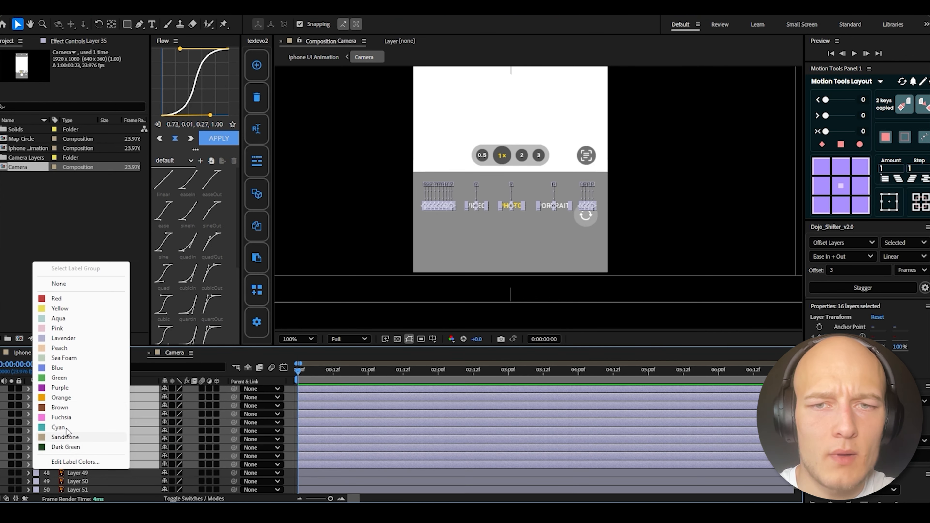
Set the label colour of Layer 33 to Layer 48 to Orange
{"action": "left_click", "coordinate": [60, 398]}
{"action": "left_click", "coordinate": [304, 474]}
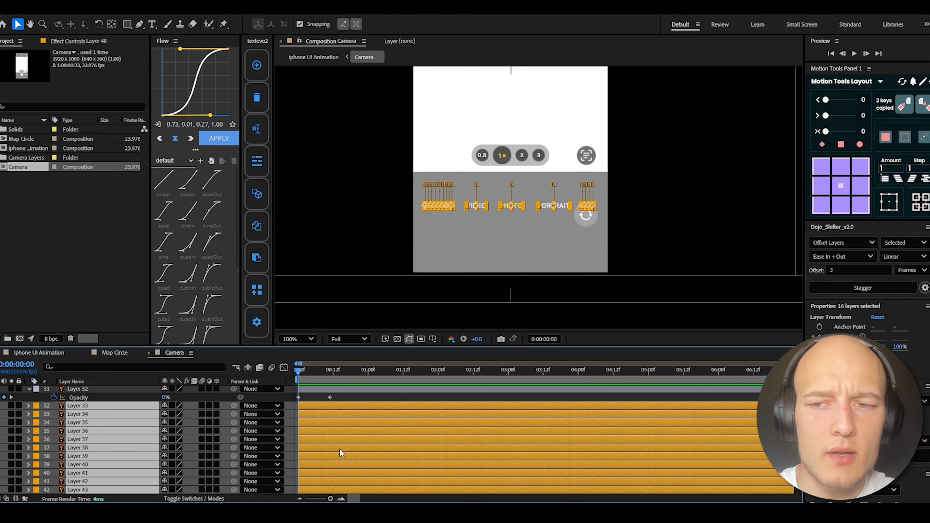
Fade Layer 33 to Layer 48 in from full transparency over about four frames and enable their motion blur
{"action": "key", "text": "t"}
{"action": "left_click", "coordinate": [54, 414]}
{"action": "scroll", "coordinate": [347, 447], "scroll_direction": "down", "scroll_amount": 2}
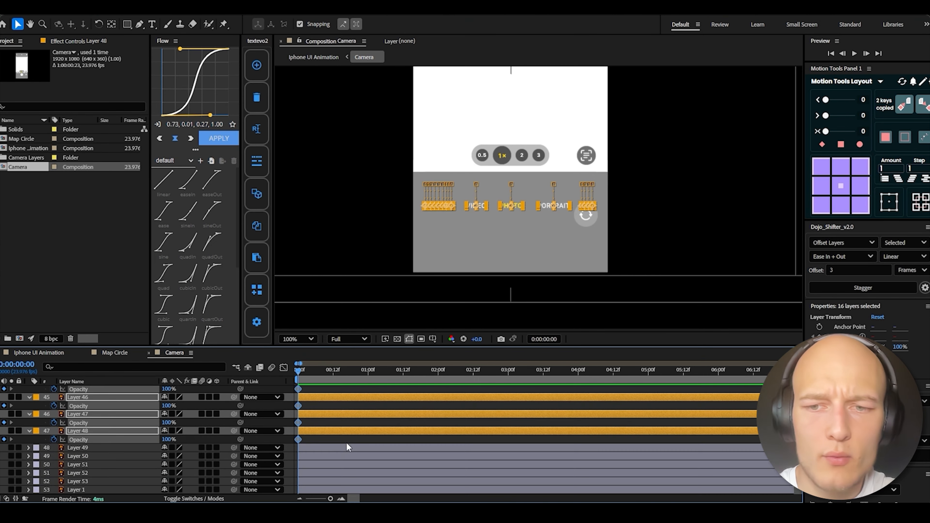
{"action": "left_click_drag", "start_coordinate": [300, 441], "coordinate": [310, 441]}
{"action": "left_click_drag", "start_coordinate": [164, 441], "coordinate": [40, 438]}
{"action": "left_click", "coordinate": [202, 431]}
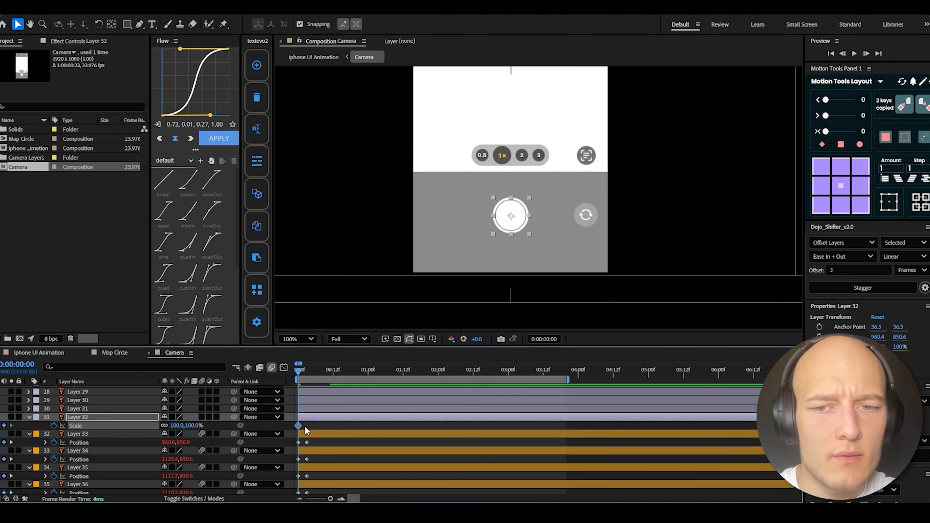
Move Layer 32's 100% scale keyframe to about 0:00:00:03 and set its scale to 0% at 0:00:00:00
{"action": "left_click_drag", "start_coordinate": [299, 428], "coordinate": [307, 428]}
{"action": "left_click", "coordinate": [174, 426]}
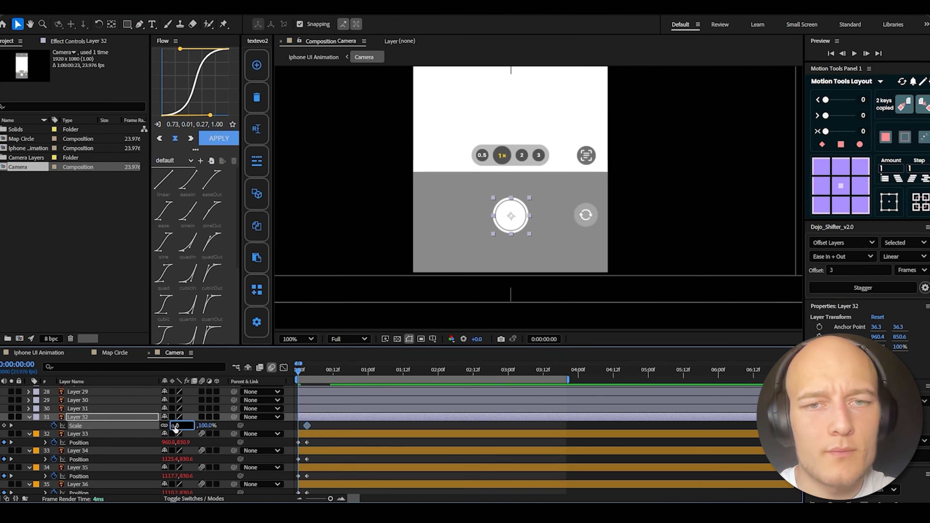
{"action": "type", "text": "0"}
{"action": "key", "text": "Return"}
Apply the bounce expression with amp .04 and freq 1.8 to the scale of Layer 32, the shutter button
{"action": "left_click", "coordinate": [54, 426], "text": "alt"}
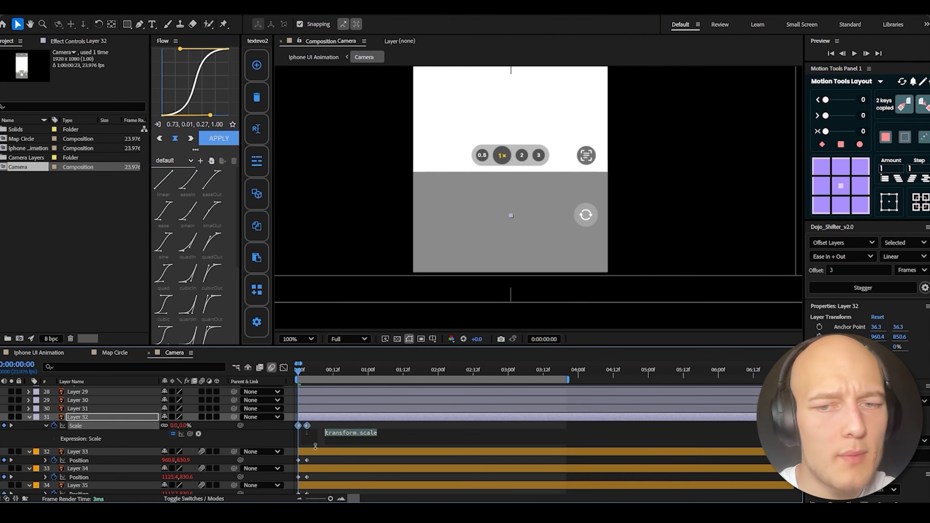
{"action": "key", "text": "ctrl+z"}
{"action": "key", "text": "ctrl+v"}
{"action": "left_click", "coordinate": [344, 419]}
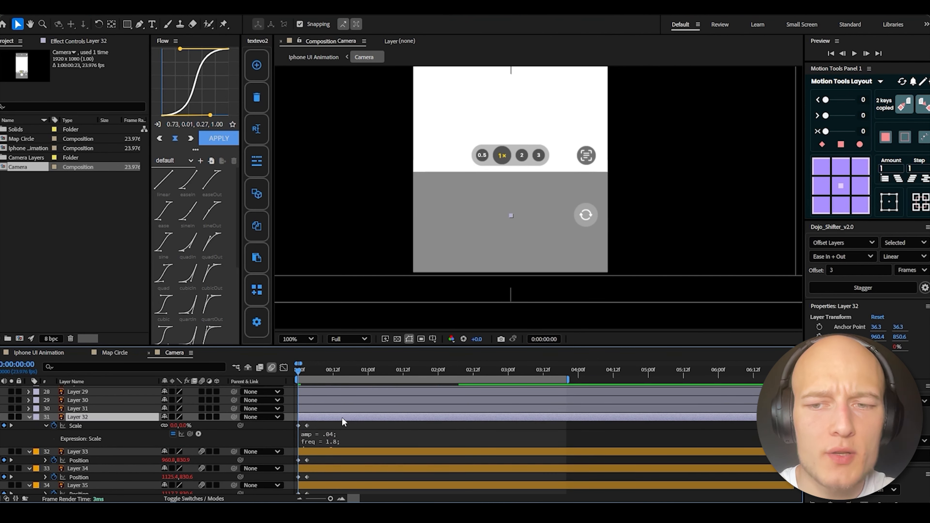
Slide Layer 49, the lower grey panel, up from Y position 1245.1 at 0:00:00:00 and apply the Flow curve to its position keyframes
{"action": "key", "text": "u"}
{"action": "key", "text": "space"}
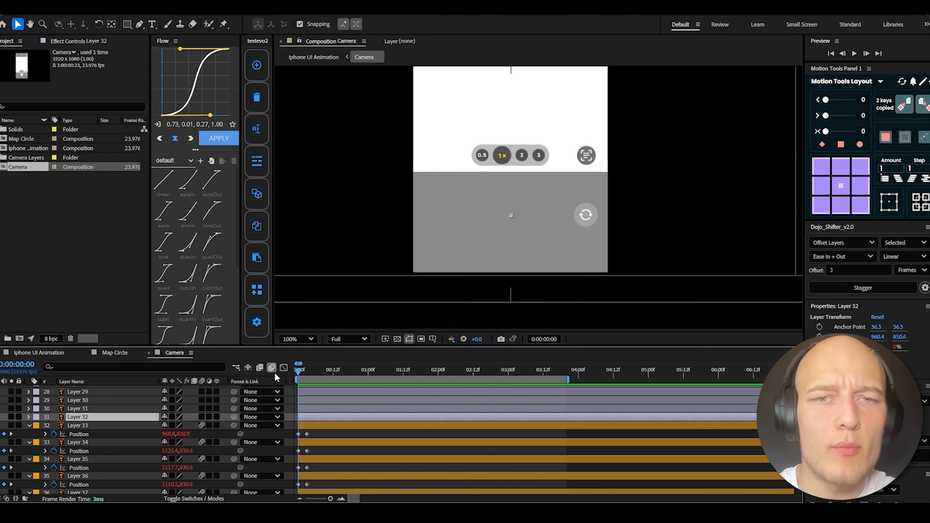
{"action": "key", "text": "space"}
{"action": "left_click", "coordinate": [298, 371]}
{"action": "left_click_drag", "start_coordinate": [185, 456], "coordinate": [229, 455]}
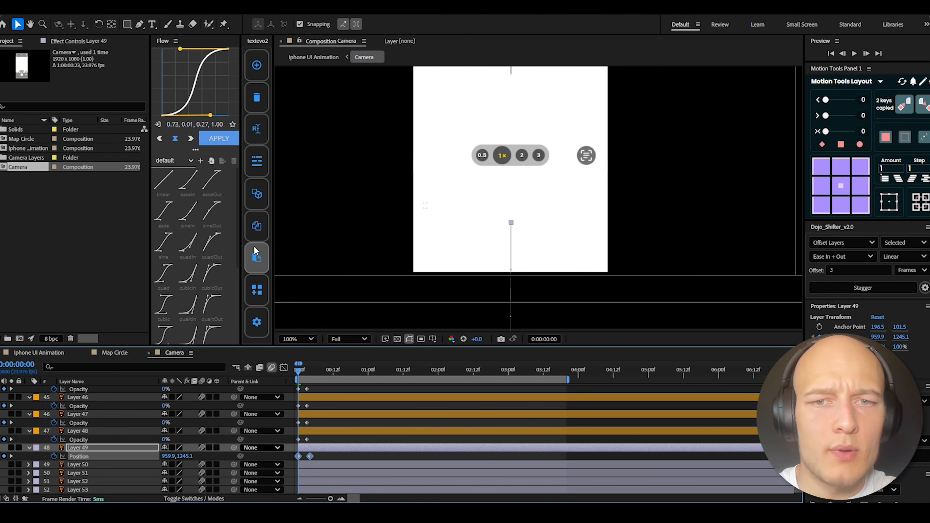
{"action": "left_click", "coordinate": [219, 139]}
{"action": "key", "text": "space"}
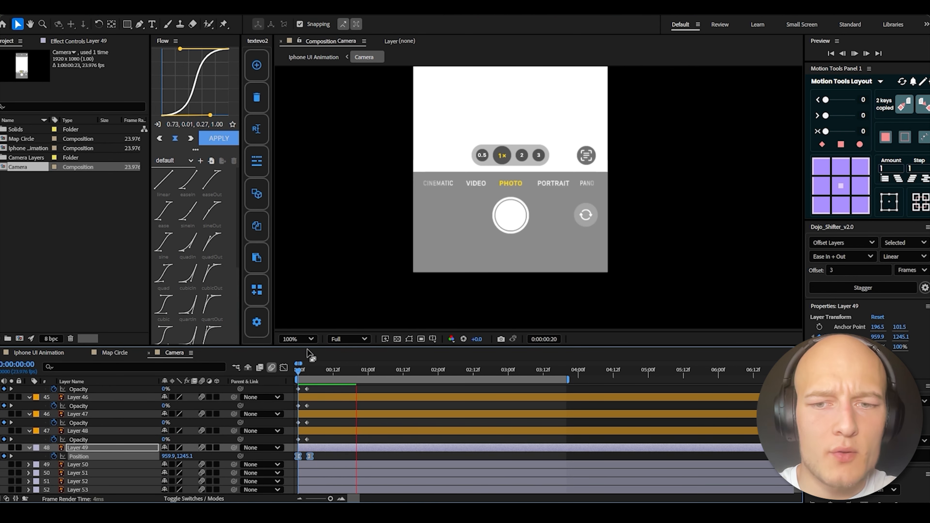
{"action": "key", "text": "space"}
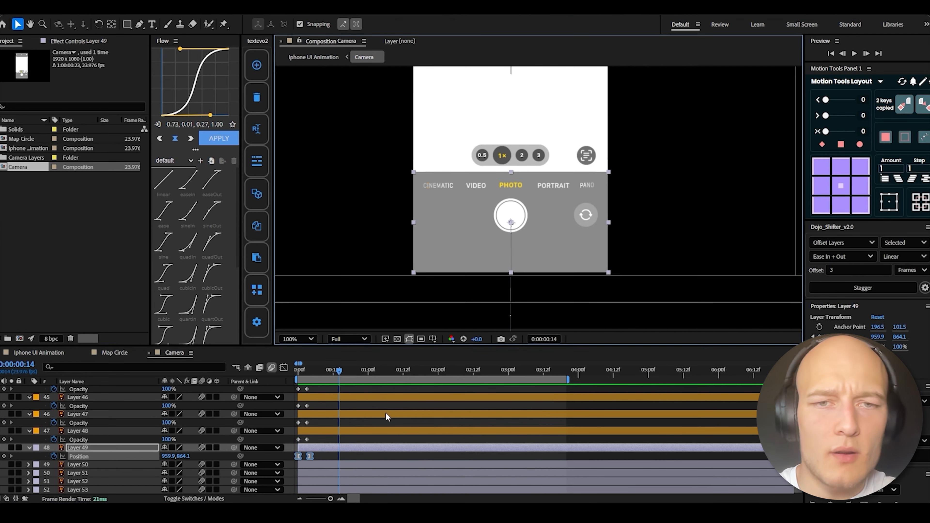
Trim the start of Layer 29 and Layer 30, the camera-flip icon and its circle, to 0:00:00:03
{"action": "left_click", "coordinate": [586, 217]}
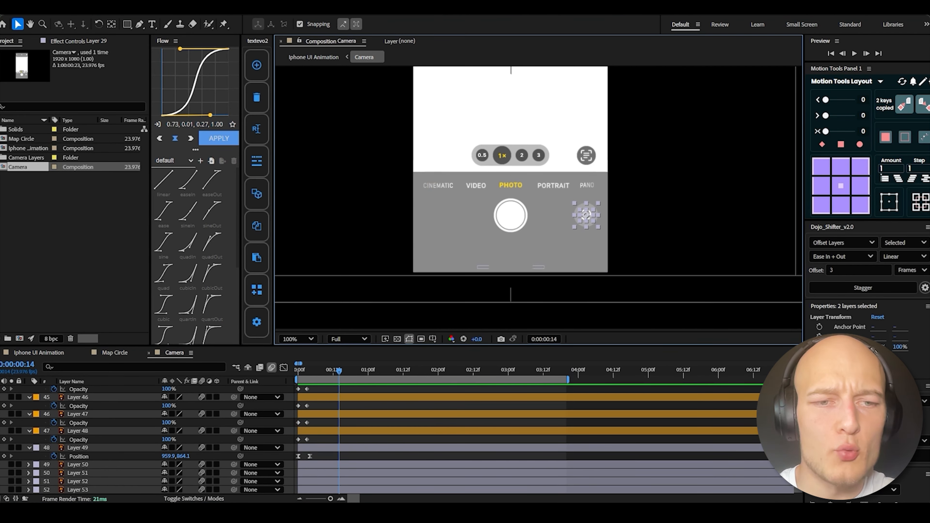
{"action": "left_click", "coordinate": [582, 216], "text": "shift"}
{"action": "scroll", "coordinate": [592, 457], "scroll_direction": "up", "scroll_amount": 12}
{"action": "scroll", "coordinate": [593, 458], "scroll_direction": "down", "scroll_amount": 4}
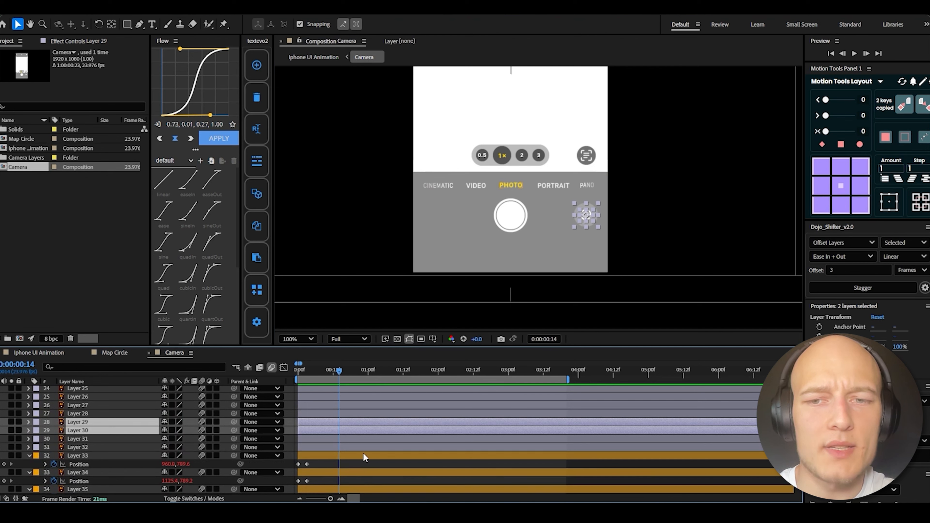
{"action": "left_click_drag", "start_coordinate": [315, 372], "coordinate": [307, 373]}
{"action": "key", "text": "alt+["}
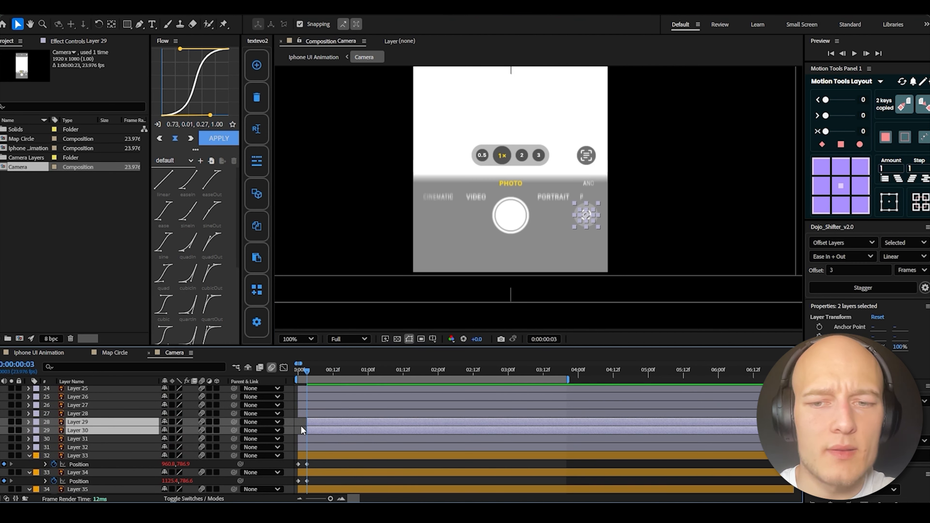
Animate Layer 30's scale from 0% at 0:00:00:03 up to 100% about three frames on, using the copied bounce expression
{"action": "left_click", "coordinate": [300, 429]}
{"action": "left_click", "coordinate": [311, 431]}
{"action": "key", "text": "s"}
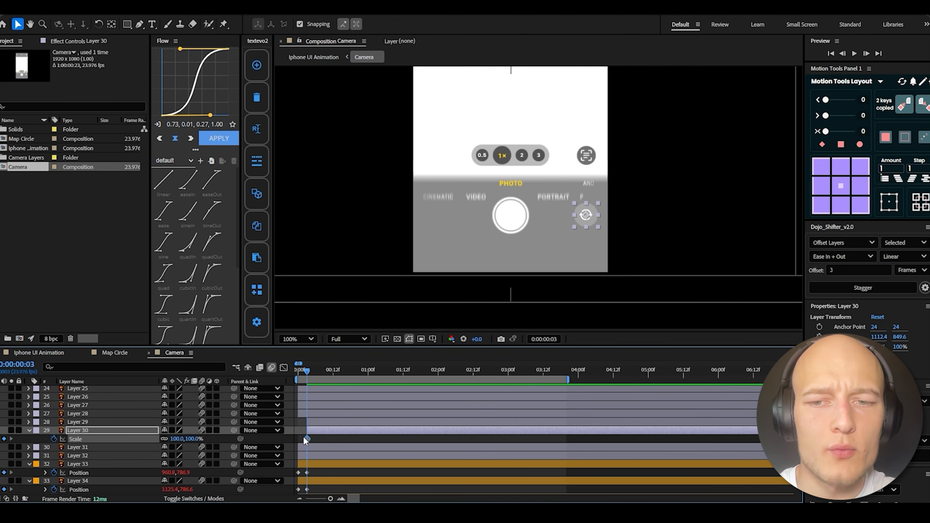
{"action": "key", "text": "ctrl+v"}
Keyframe Layer 29's scale and rotation, push the end keyframes about three frames on, and set the rotation at 0:00:00:03 to -113°
{"action": "left_click", "coordinate": [321, 422]}
{"action": "key", "text": "r"}
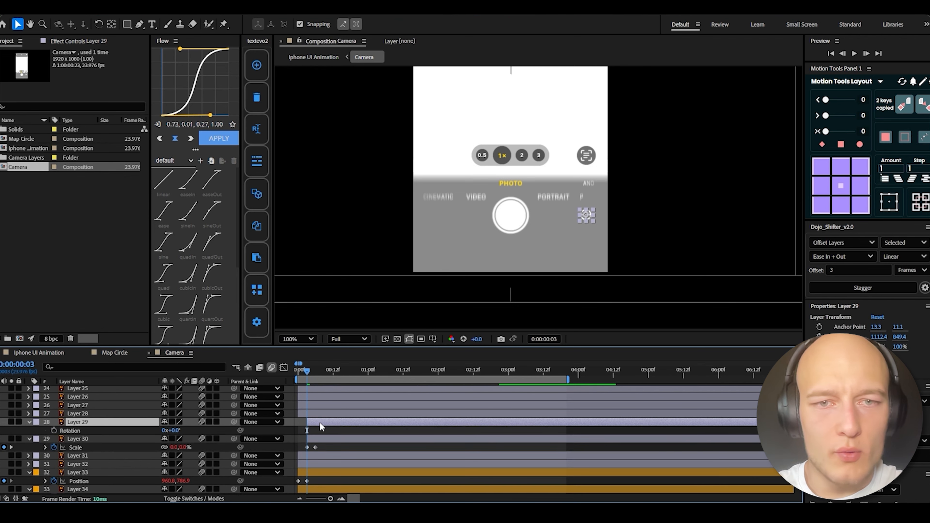
{"action": "left_click", "coordinate": [54, 431]}
{"action": "key", "text": "alt+shift+s"}
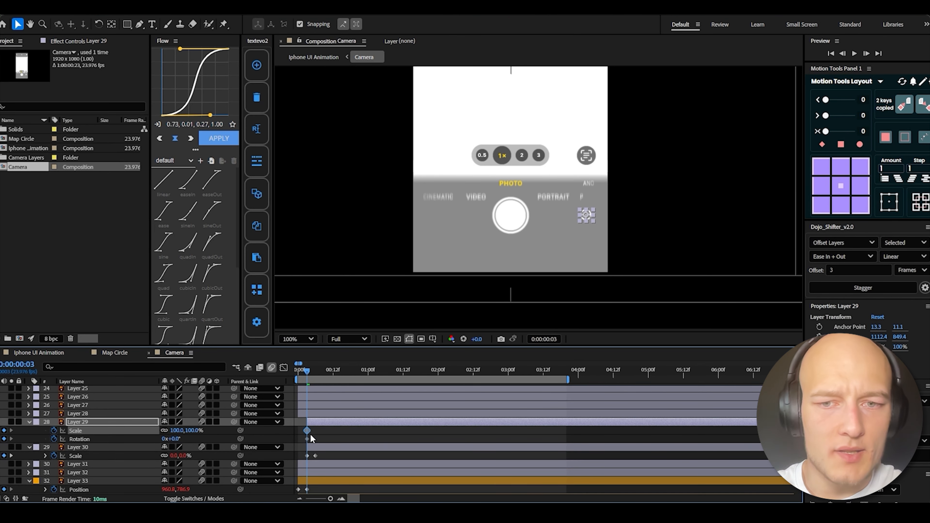
{"action": "left_click_drag", "start_coordinate": [316, 432], "coordinate": [303, 443]}
{"action": "left_click_drag", "start_coordinate": [307, 431], "coordinate": [315, 430]}
{"action": "left_click_drag", "start_coordinate": [178, 439], "coordinate": [128, 446]}
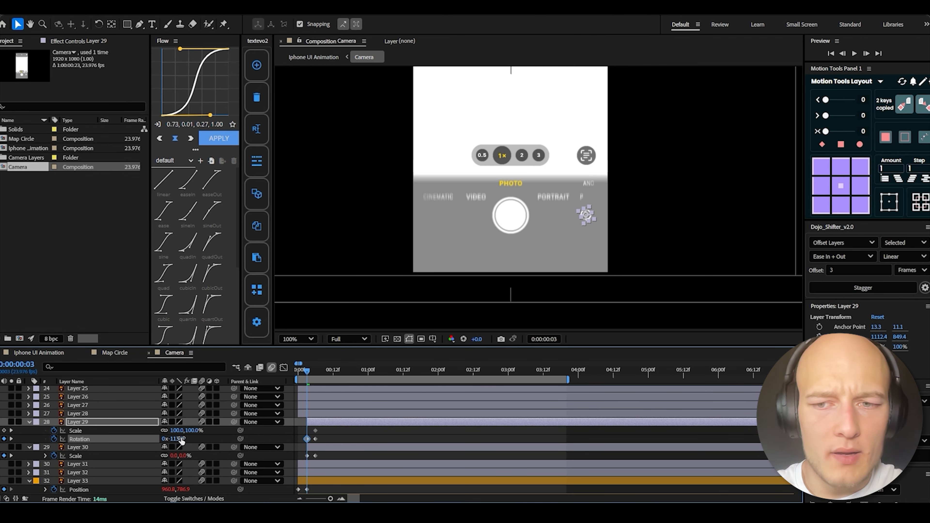
Set Layer 29's starting scale to 0%, shift the layer one frame forward in time, and preview the animation
{"action": "left_click", "coordinate": [177, 433]}
{"action": "type", "text": "00"}
{"action": "key", "text": "Return"}
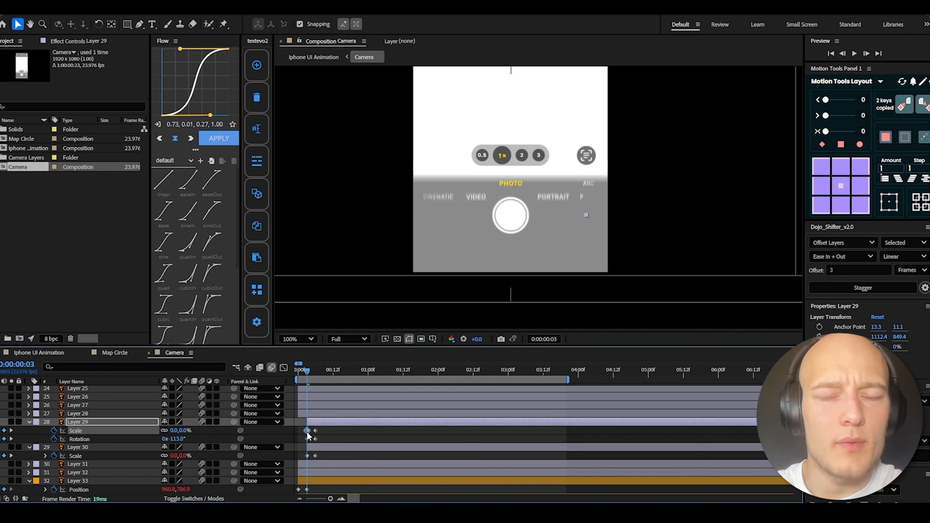
{"action": "mouse_move", "coordinate": [325, 430]}
{"action": "left_mouse_down"}
{"action": "mouse_move", "coordinate": [304, 442]}
{"action": "mouse_move", "coordinate": [306, 428]}
{"action": "left_mouse_up"}
{"action": "key", "text": "alt+Page_Down"}
{"action": "key", "text": "Home"}
{"action": "key", "text": "space"}
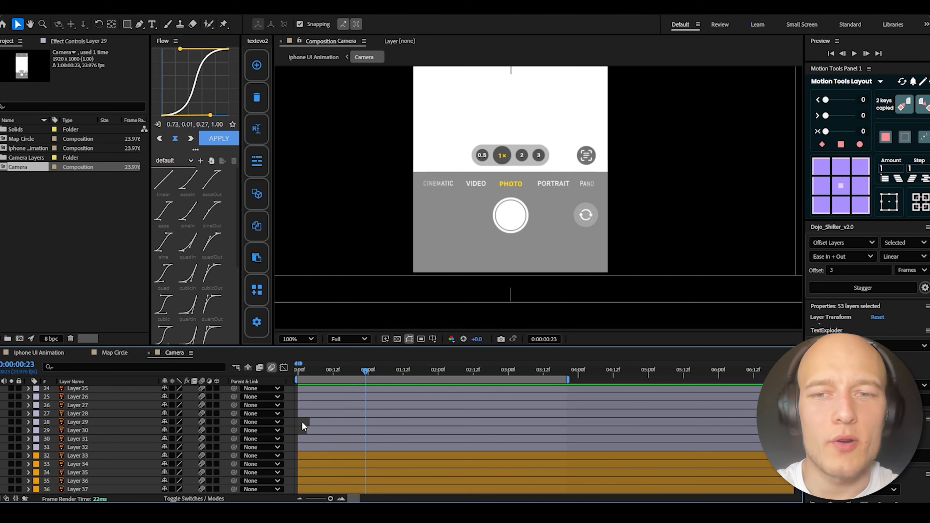
Draw a rounded rectangle about 154.3 by 43.5 px over the zoom selector pill and set its opacity to 35%
{"action": "scroll", "coordinate": [302, 422], "scroll_direction": "up", "scroll_amount": 2}
{"action": "left_click", "coordinate": [531, 162]}
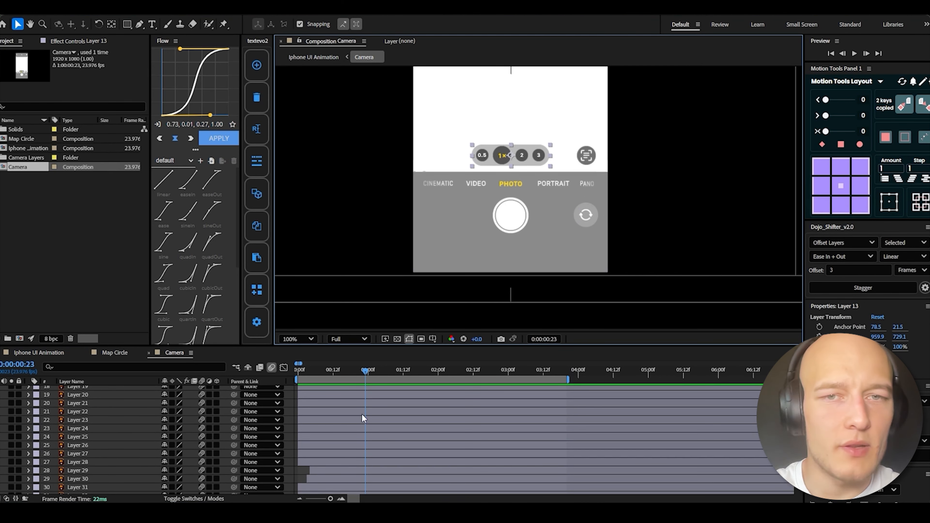
{"action": "scroll", "coordinate": [1, 463], "scroll_direction": "up", "scroll_amount": 5}
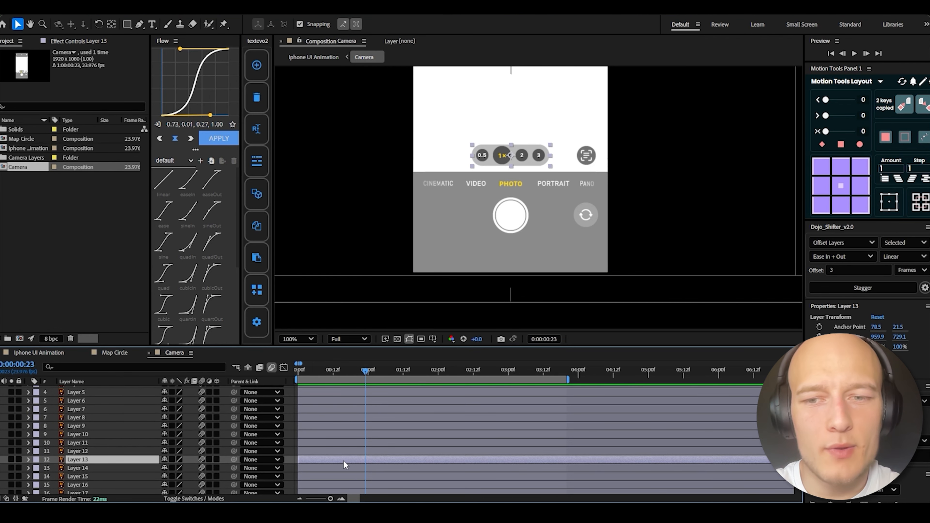
{"action": "mouse_move", "coordinate": [413, 125]}
{"action": "left_mouse_down"}
{"action": "mouse_move", "coordinate": [518, 139]}
{"action": "mouse_move", "coordinate": [572, 167]}
{"action": "left_mouse_up"}
{"action": "left_click", "coordinate": [423, 392]}
{"action": "key", "text": "t"}
{"action": "left_click_drag", "start_coordinate": [167, 399], "coordinate": [136, 401]}
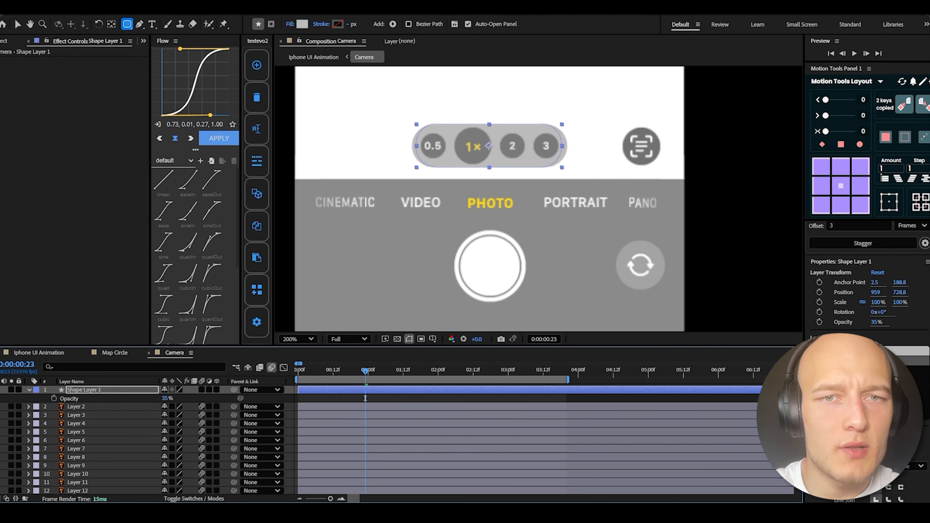
{"action": "left_click_drag", "start_coordinate": [876, 405], "coordinate": [881, 404]}
Enable motion blur on Shape Layer 1 and place it directly above Layer 13 in place of Layer 13 Outlines
{"action": "left_click", "coordinate": [200, 390]}
{"action": "left_click_drag", "start_coordinate": [104, 391], "coordinate": [127, 430]}
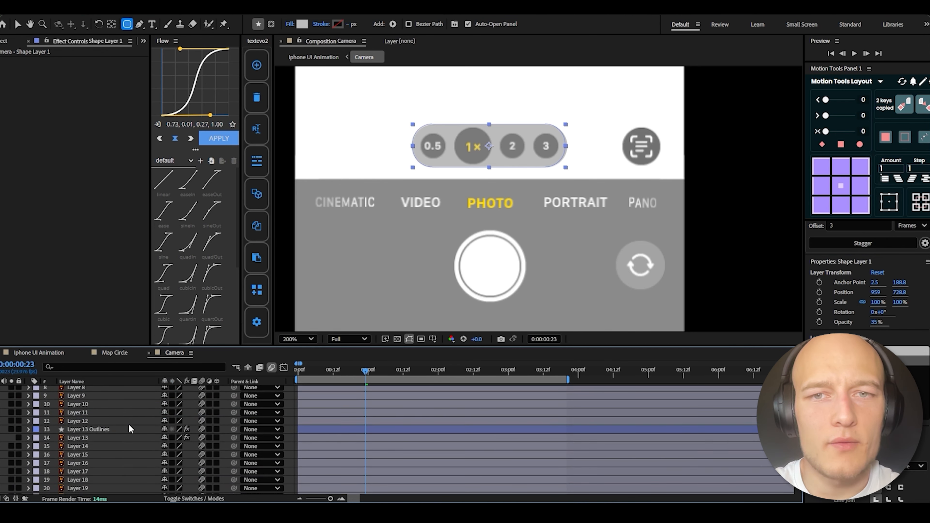
{"action": "left_click", "coordinate": [312, 429]}
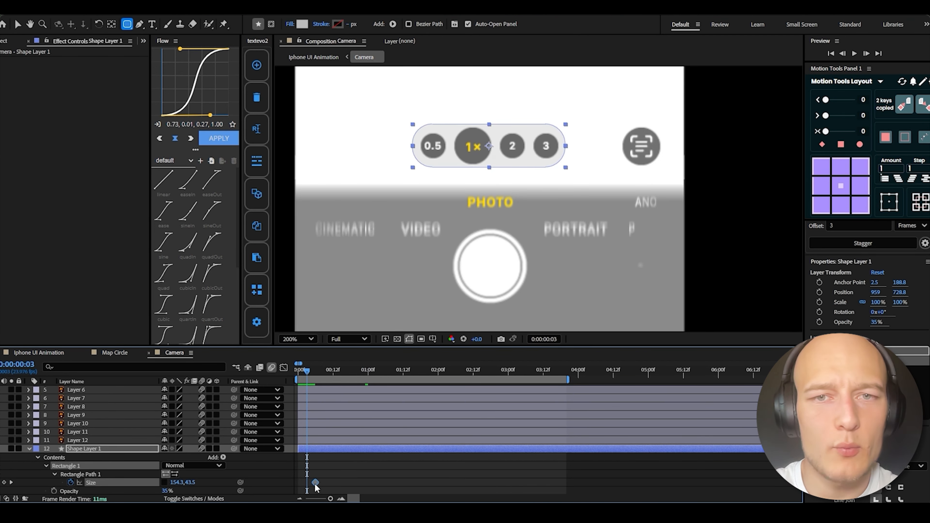
Animate the rectangle width of Shape Layer 1 from 0 at 0:00:00:01 to its full 154.3 at 0:00:00:03
{"action": "left_click_drag", "start_coordinate": [316, 484], "coordinate": [307, 483]}
{"action": "key", "text": "equal"}
{"action": "key", "text": "equal"}
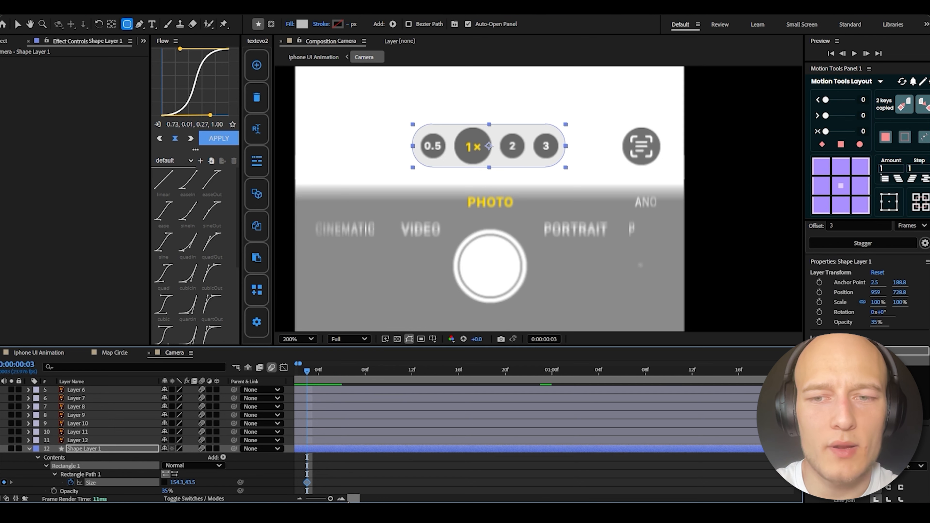
{"action": "left_click_drag", "start_coordinate": [307, 371], "coordinate": [319, 378]}
{"action": "left_click_drag", "start_coordinate": [319, 379], "coordinate": [311, 378]}
{"action": "type", "text": "0"}
{"action": "key", "text": "Return"}
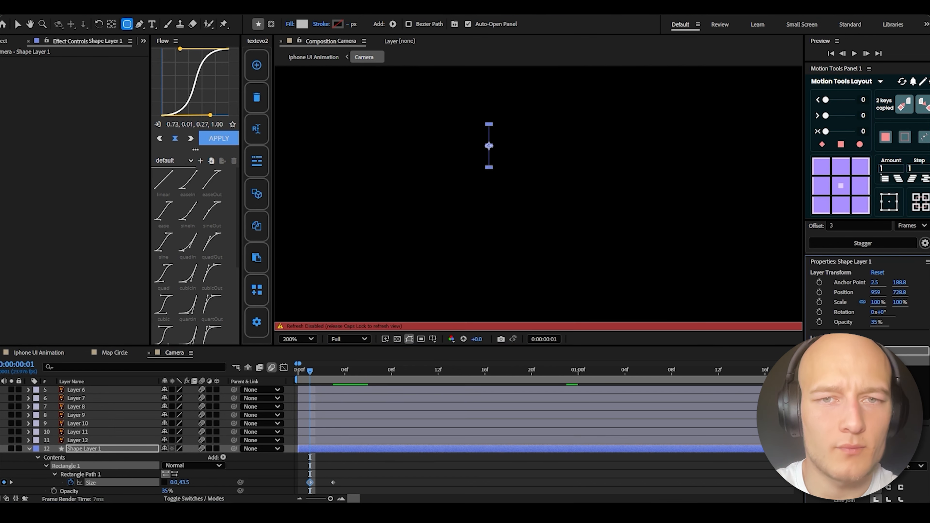
{"action": "key", "text": "Caps_Lock"}
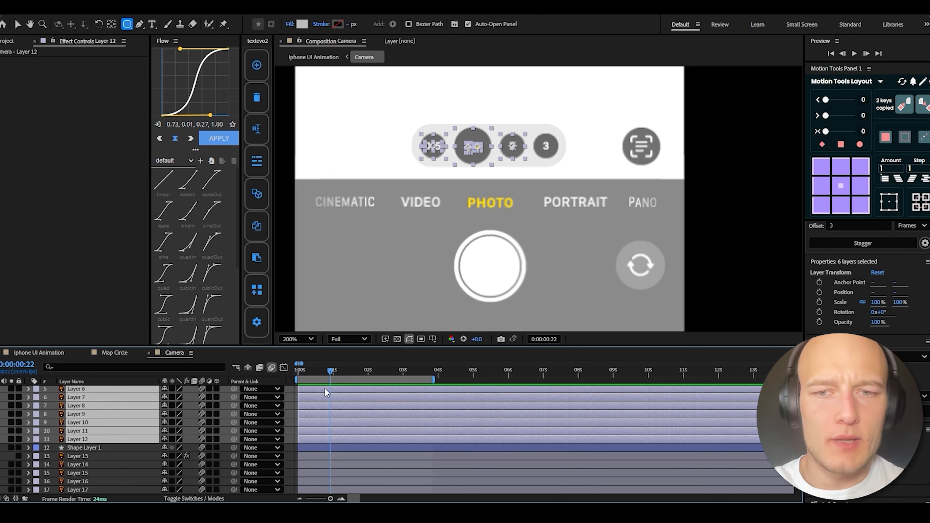
Add Layer 5 and Layer 4 to the selected zoom-button layers and keyframe the opacity of all nine for a fade-in from 0%
{"action": "scroll", "coordinate": [418, 424], "scroll_direction": "up", "scroll_amount": 2}
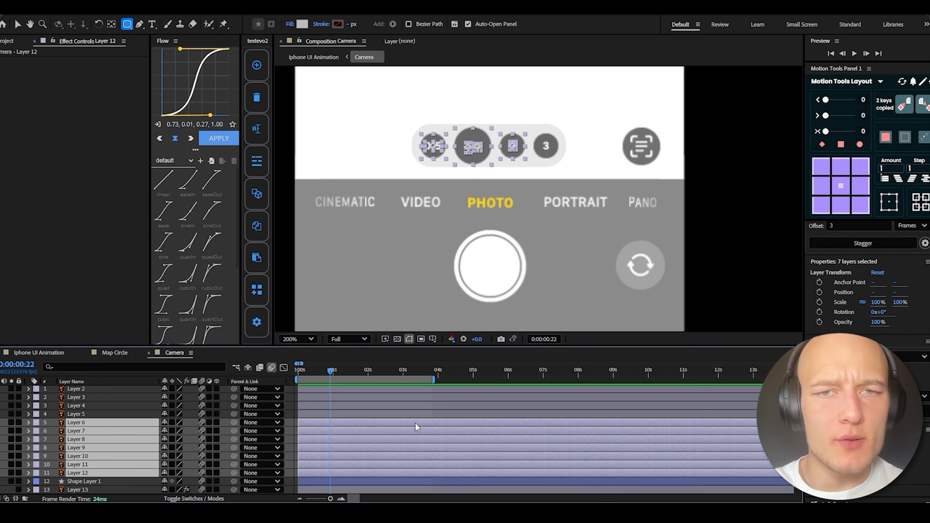
{"action": "left_click", "coordinate": [330, 412], "text": "shift"}
{"action": "left_click", "coordinate": [330, 407], "text": "shift"}
{"action": "key", "text": "t"}
{"action": "left_click", "coordinate": [54, 397]}
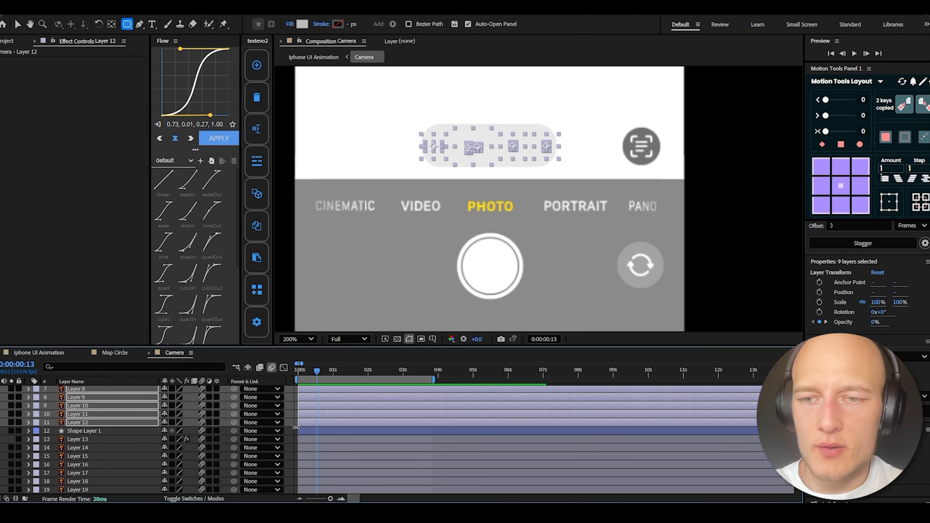
Stagger the start times of the zoom-button layers by a few frames so the buttons appear one after another
{"action": "left_click", "coordinate": [316, 423]}
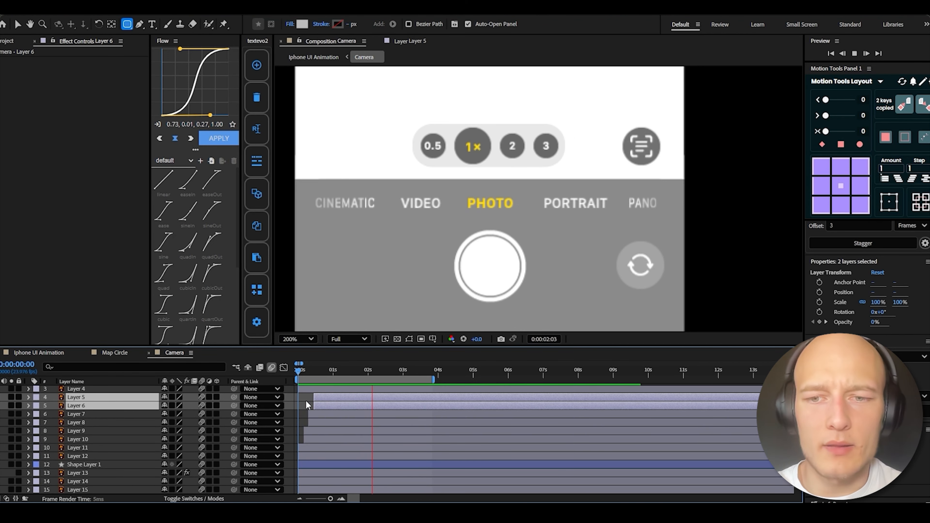
{"action": "key", "text": "space"}
{"action": "left_click", "coordinate": [311, 432]}
{"action": "left_click_drag", "start_coordinate": [313, 441], "coordinate": [326, 405]}
{"action": "left_click", "coordinate": [315, 414]}
{"action": "left_click", "coordinate": [328, 396]}
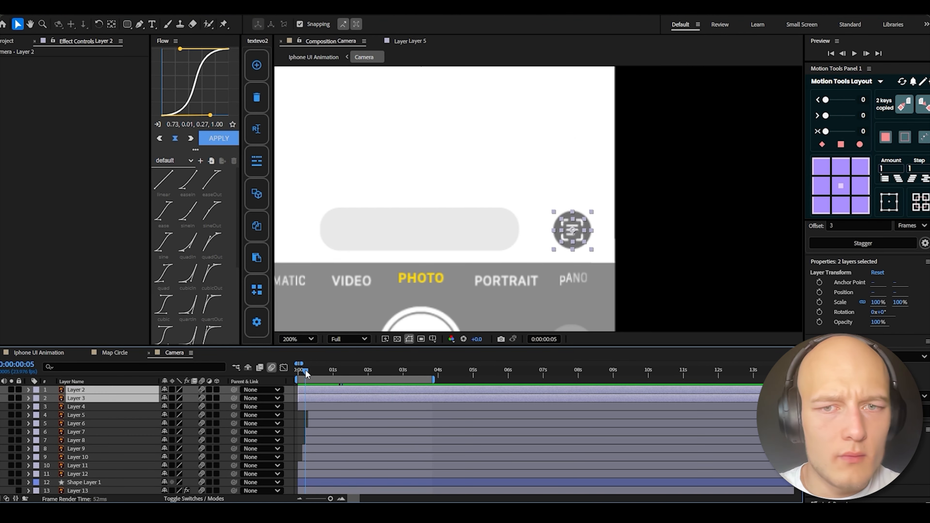
Go to 0:00:00:02 and parent Layer 2, the scan icon, to Layer 3, its circle
{"action": "mouse_move", "coordinate": [305, 370]}
{"action": "left_mouse_down"}
{"action": "mouse_move", "coordinate": [320, 367]}
{"action": "mouse_move", "coordinate": [301, 367]}
{"action": "left_mouse_up"}
{"action": "left_click", "coordinate": [300, 390]}
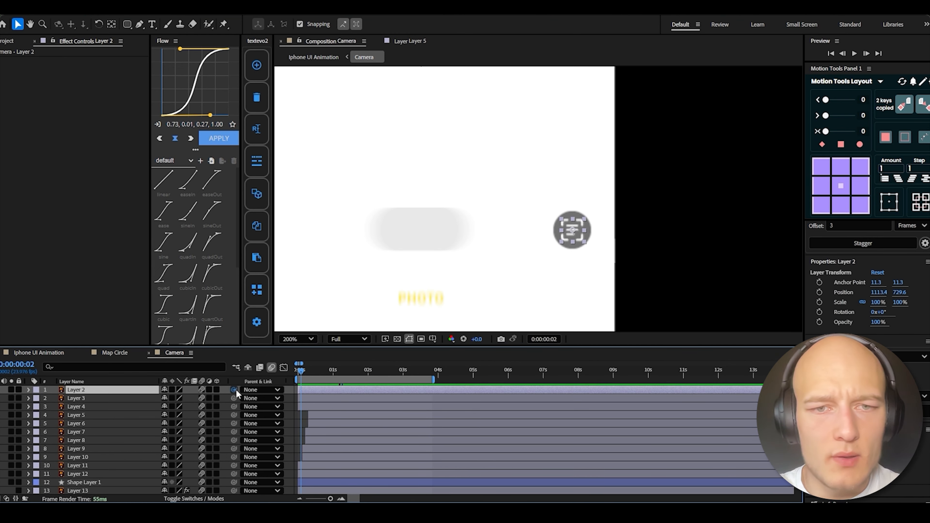
{"action": "left_click_drag", "start_coordinate": [235, 389], "coordinate": [159, 398]}
Keyframe Layer 3's scale from 0% at 0:00:00:02 up to 100% a few frames on
{"action": "left_click", "coordinate": [161, 400]}
{"action": "key", "text": "s"}
{"action": "left_click", "coordinate": [54, 406]}
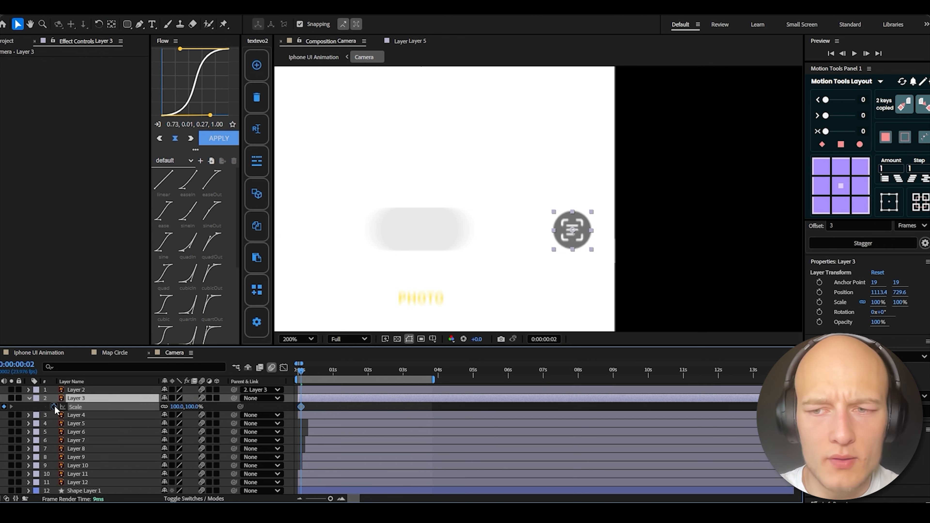
{"action": "left_click_drag", "start_coordinate": [303, 407], "coordinate": [307, 407]}
{"action": "left_click", "coordinate": [176, 406]}
{"action": "type", "text": "0"}
{"action": "key", "text": "Return"}
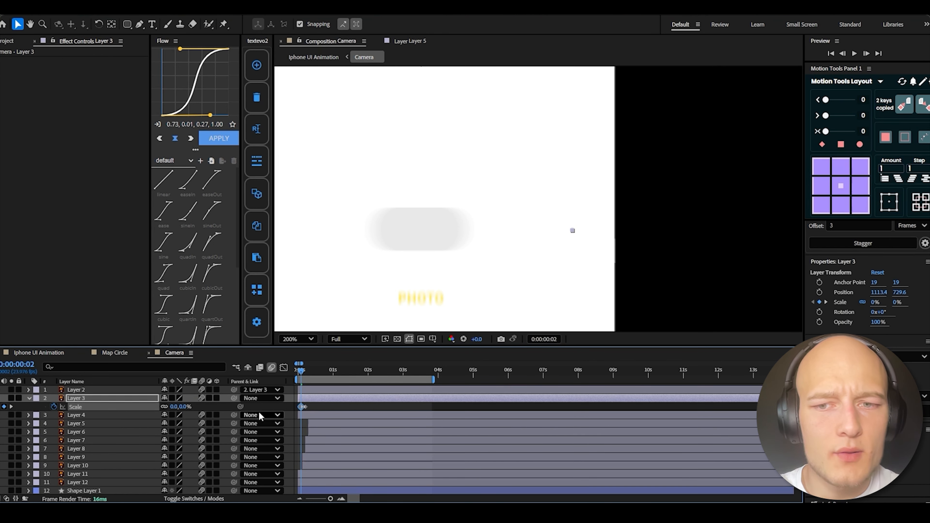
Apply the bounce expression with amp .04 and freq 1.8 to Layer 3's scale and preview the animation
{"action": "left_click", "coordinate": [54, 407], "text": "alt"}
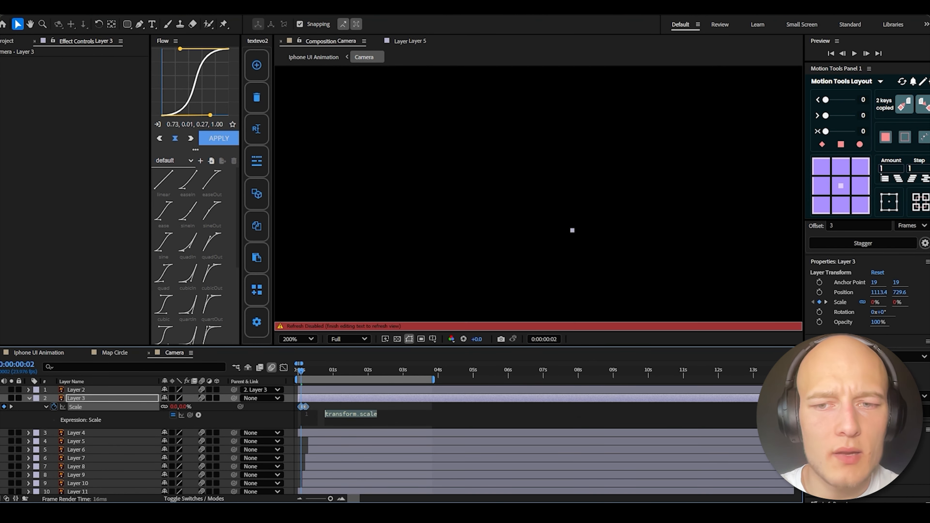
{"action": "key", "text": "alt+Tab"}
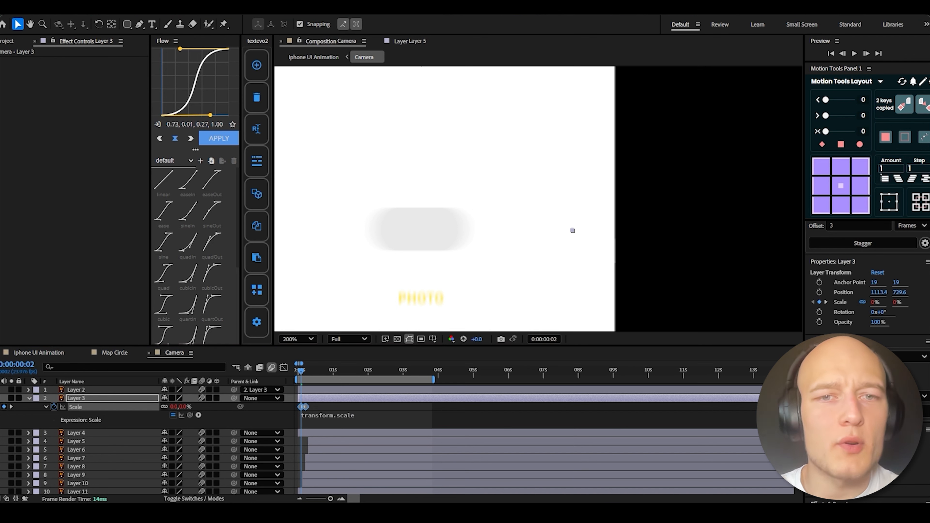
{"action": "left_click", "coordinate": [382, 416]}
{"action": "key", "text": "ctrl+v"}
{"action": "left_click", "coordinate": [368, 399]}
{"action": "key", "text": "space"}
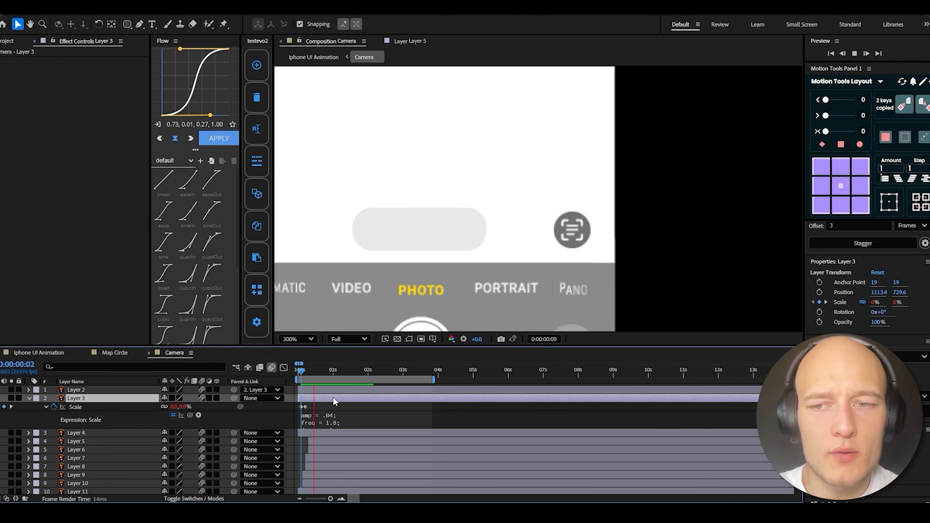
{"action": "key", "text": "u"}
{"action": "key", "text": "space"}
Slide Layer 28, the upper grey panel, down into place from Y position -55.9 at 0:00:00:04
{"action": "key", "text": "shift+/"}
{"action": "left_click", "coordinate": [551, 115]}
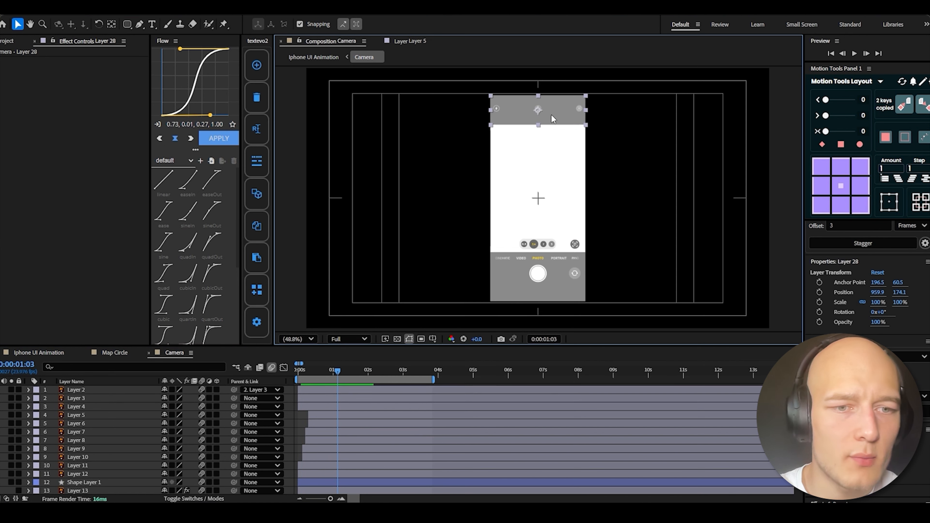
{"action": "left_click_drag", "start_coordinate": [190, 452], "coordinate": [176, 451]}
{"action": "left_click_drag", "start_coordinate": [329, 453], "coordinate": [297, 455]}
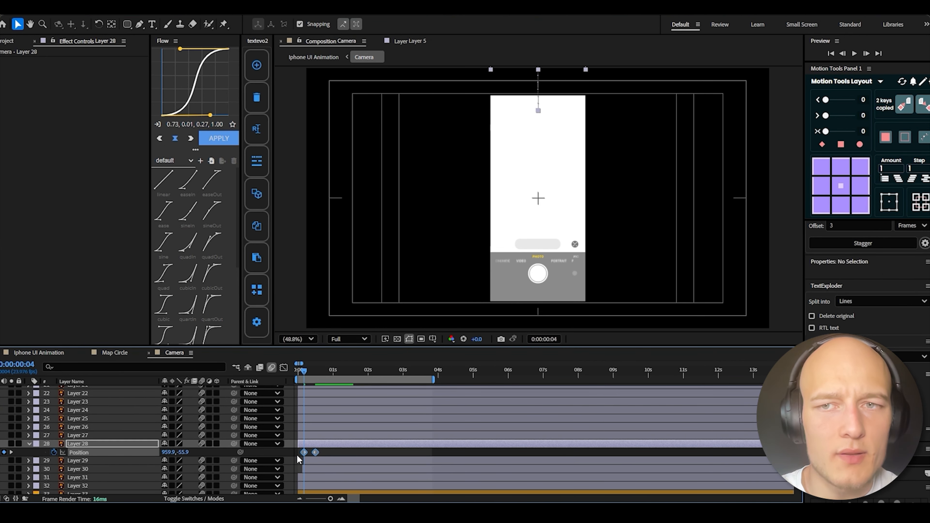
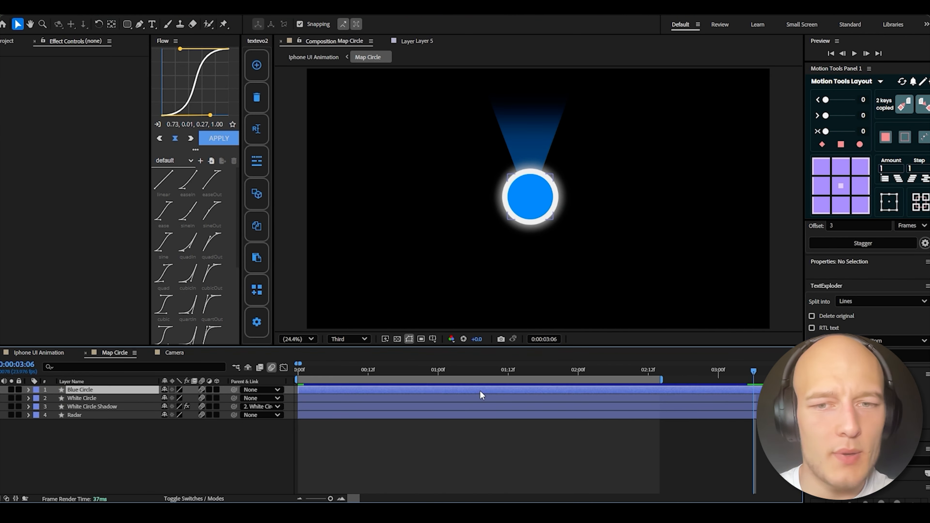
Paste Layer 32 into the Map Circle composition, clear its scale keyframes, and fit it over the blue circle at 635% scale
{"action": "left_click", "coordinate": [480, 391]}
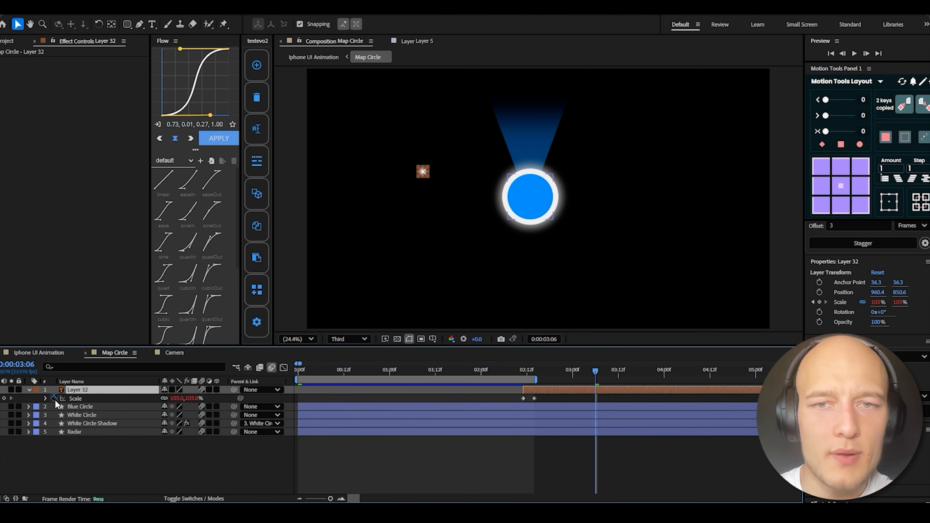
{"action": "left_click", "coordinate": [54, 399]}
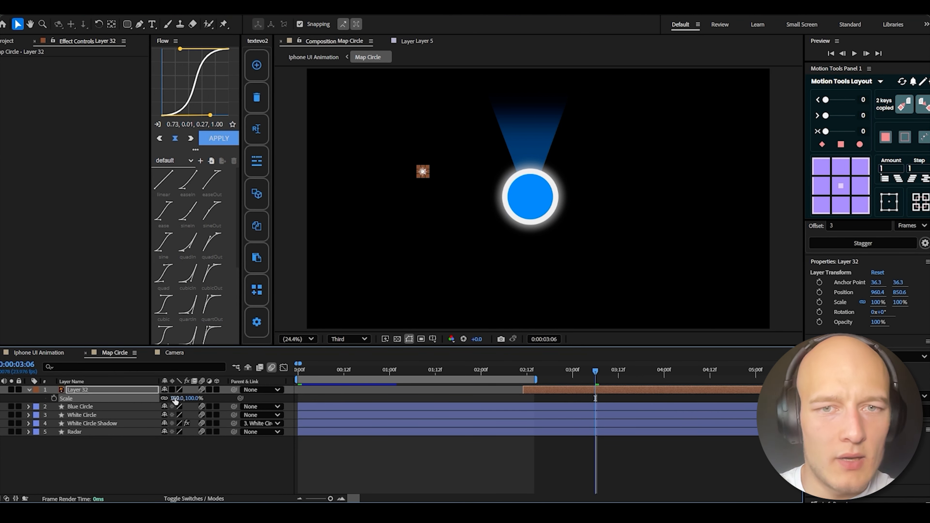
{"action": "left_click_drag", "start_coordinate": [177, 398], "coordinate": [183, 409]}
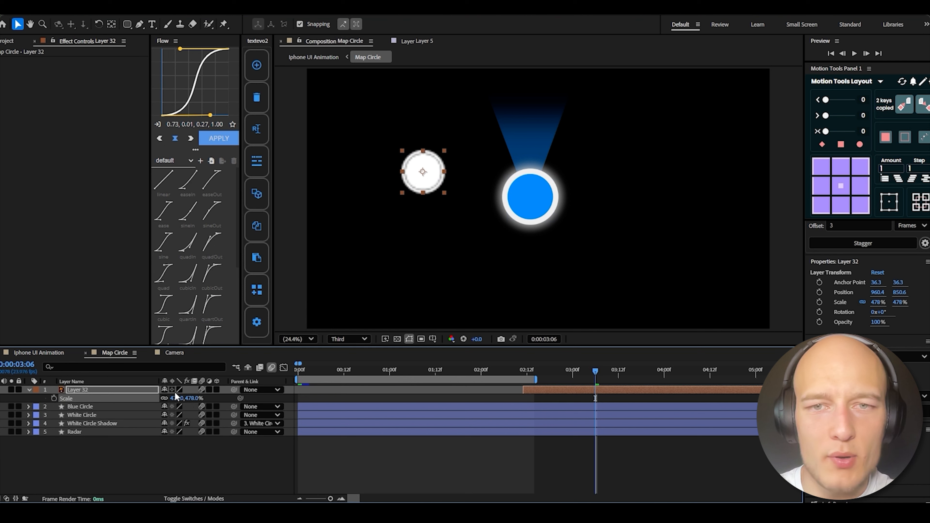
{"action": "left_click_drag", "start_coordinate": [426, 175], "coordinate": [533, 200]}
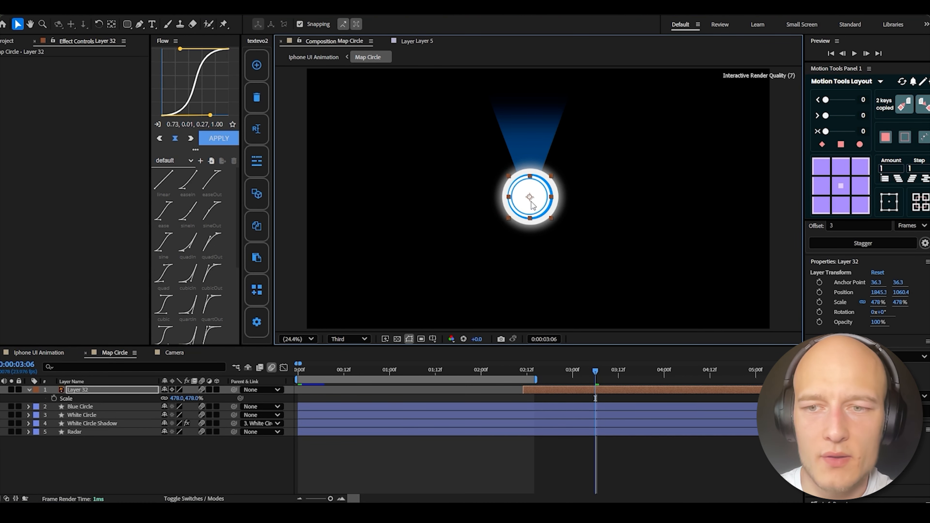
{"action": "left_click_drag", "start_coordinate": [185, 398], "coordinate": [250, 399]}
Fade Layer 32 in by keyframing its opacity from 0% at 0:00:03:00 to 100% at 0:00:03:06
{"action": "key", "text": "alt+shift+t"}
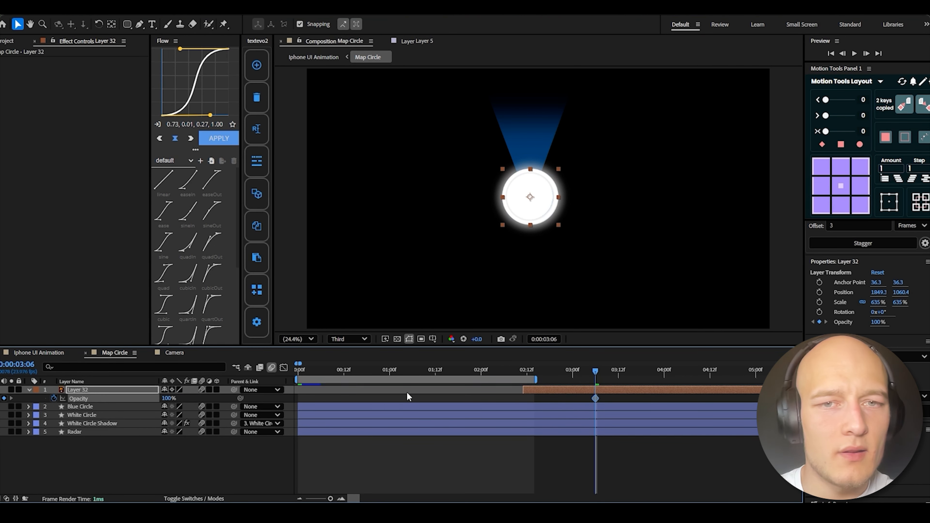
{"action": "left_click_drag", "start_coordinate": [594, 371], "coordinate": [573, 371]}
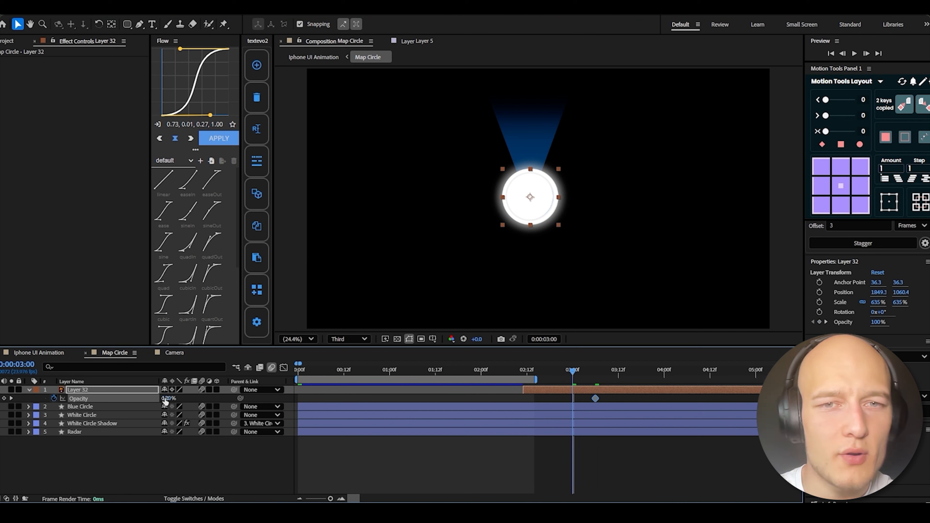
{"action": "left_click_drag", "start_coordinate": [167, 398], "coordinate": [37, 402]}
Fade out Blue Circle, White Circle and White Circle Shadow with opacity keyframes from 100% at 0:00:03:00 to 0% at 0:00:03:06
{"action": "left_click", "coordinate": [577, 406]}
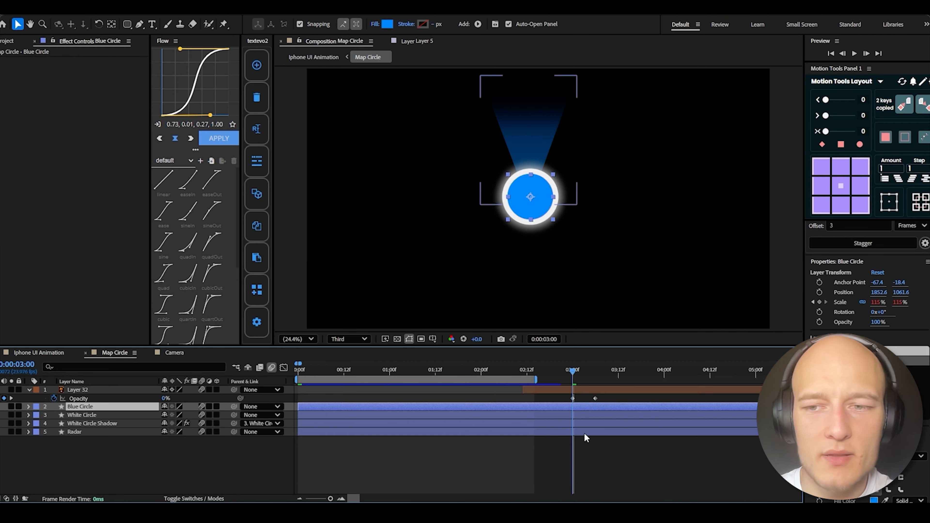
{"action": "left_click", "coordinate": [581, 424], "text": "shift"}
{"action": "key", "text": "t"}
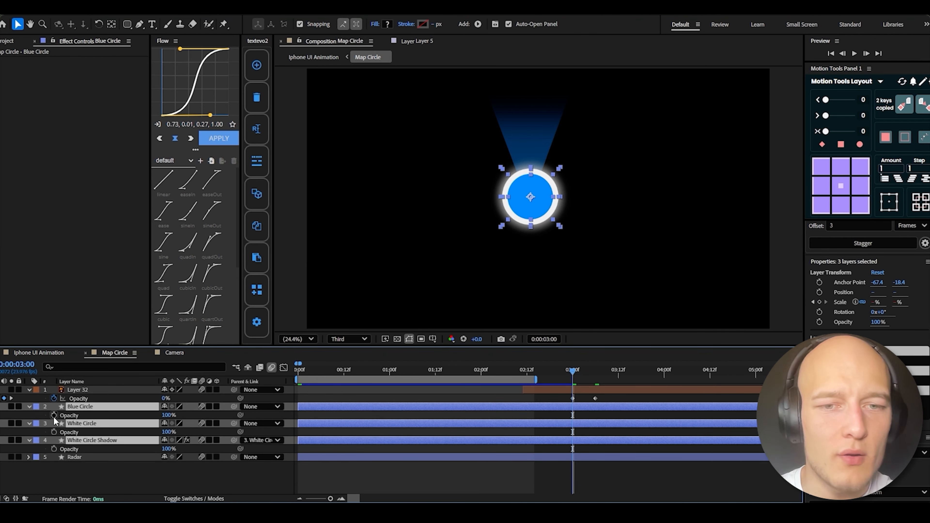
{"action": "left_click", "coordinate": [54, 417]}
{"action": "left_click_drag", "start_coordinate": [166, 415], "coordinate": [455, 409]}
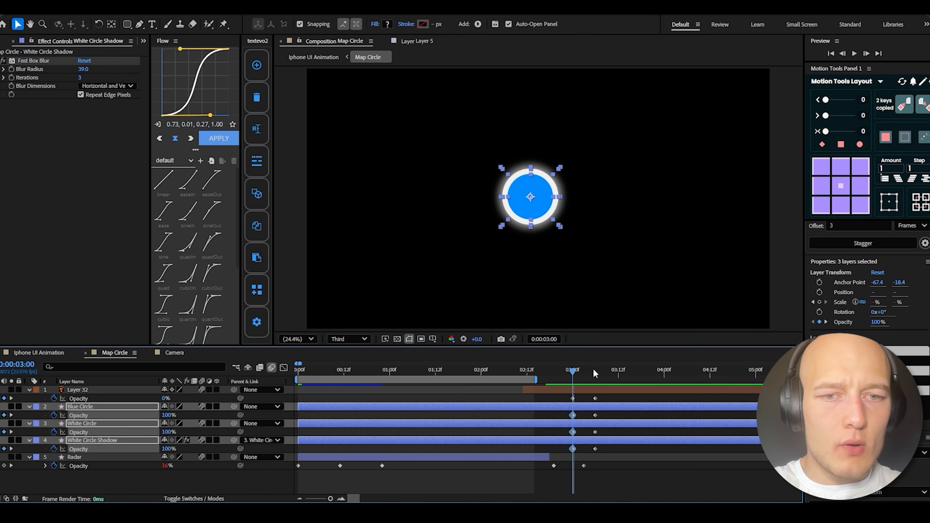
{"action": "left_click", "coordinate": [594, 369]}
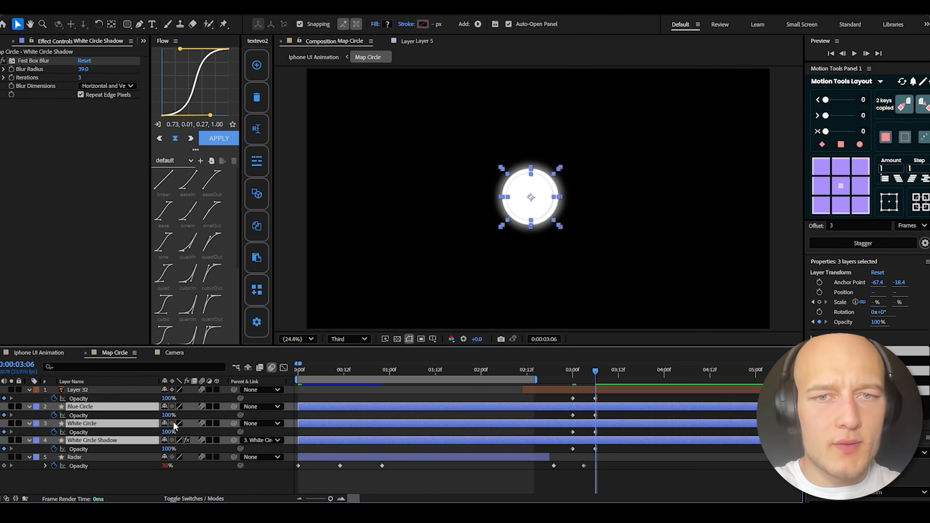
{"action": "left_click", "coordinate": [569, 372]}
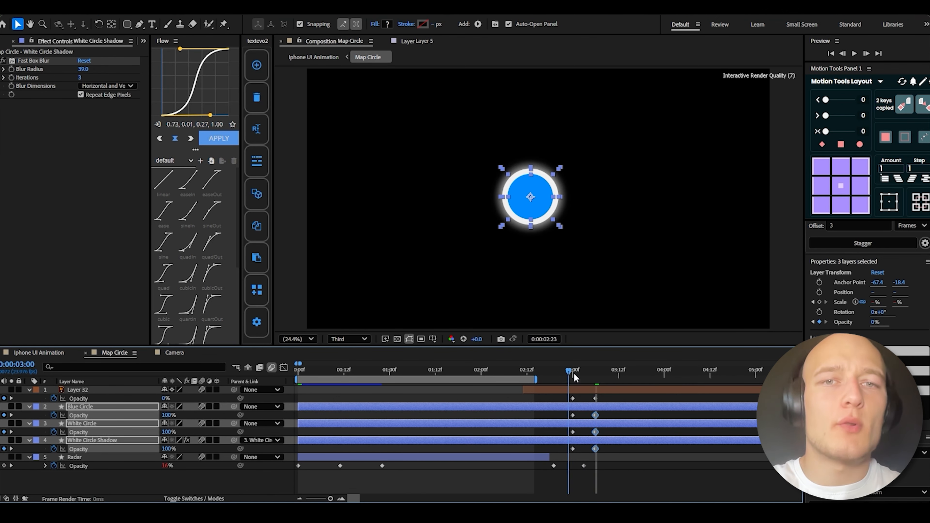
{"action": "left_click_drag", "start_coordinate": [574, 373], "coordinate": [559, 410]}
Extend the Radar layer so that it ends at its last opacity keyframe, 0:00:03:03
{"action": "left_click", "coordinate": [572, 471]}
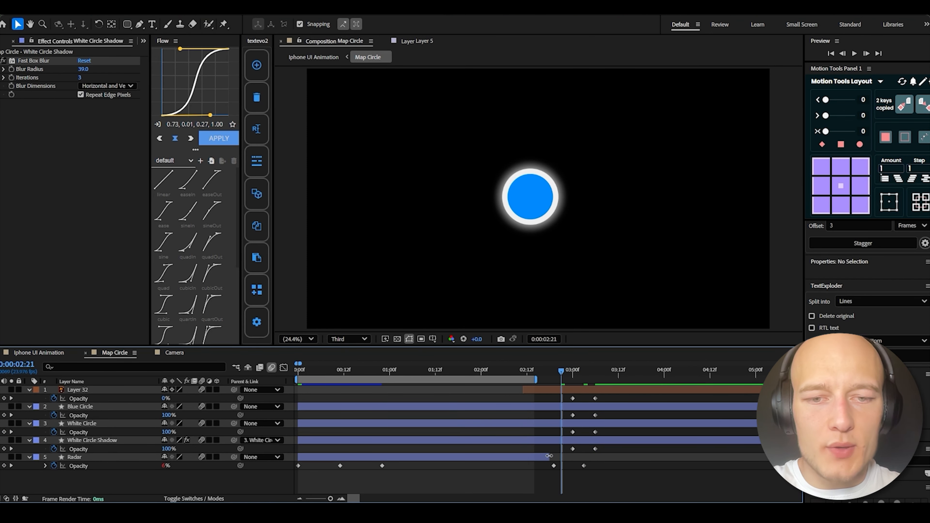
{"action": "left_click_drag", "start_coordinate": [549, 456], "coordinate": [599, 456]}
{"action": "mouse_move", "coordinate": [557, 378]}
{"action": "left_mouse_down"}
{"action": "mouse_move", "coordinate": [583, 379]}
{"action": "mouse_move", "coordinate": [554, 379]}
{"action": "left_mouse_up"}
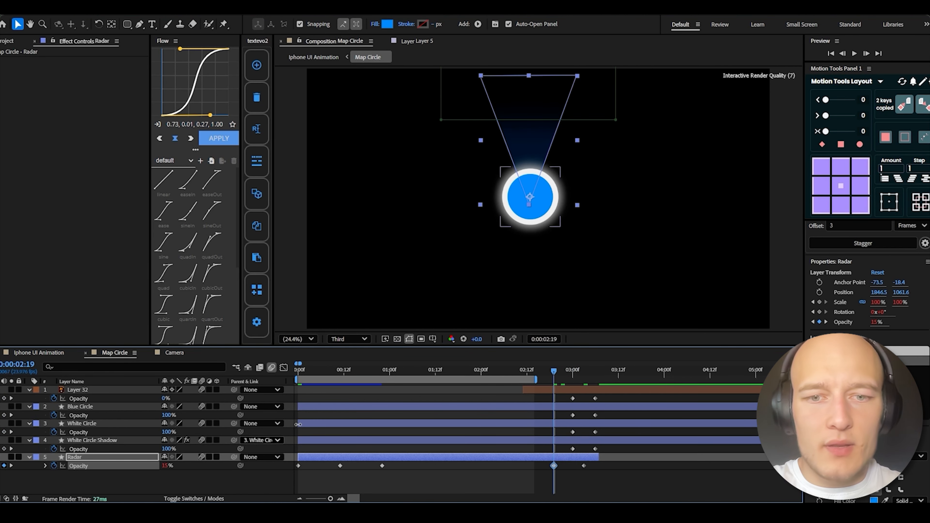
{"action": "left_click_drag", "start_coordinate": [539, 371], "coordinate": [584, 377]}
{"action": "left_click_drag", "start_coordinate": [598, 456], "coordinate": [584, 457]}
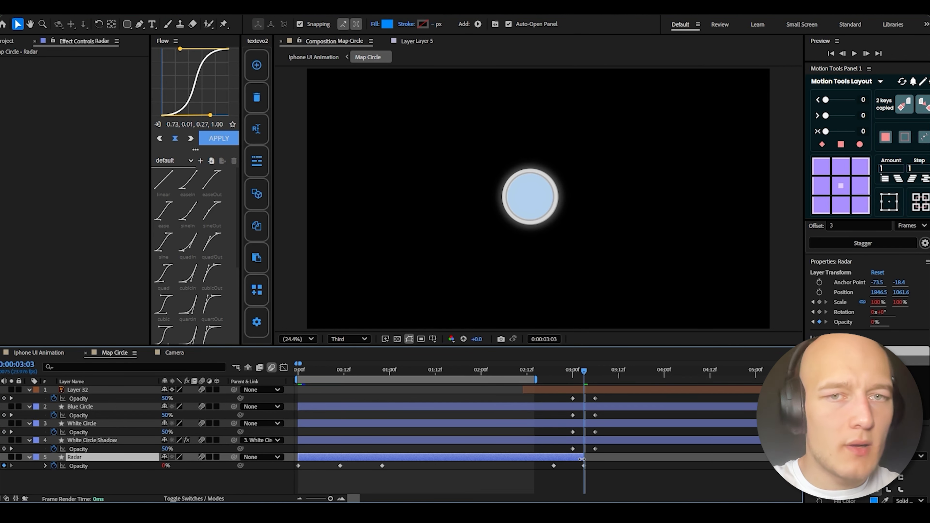
{"action": "left_click", "coordinate": [613, 488]}
In the Iphone UI Animation composition, keyframe Null 5's scale at 100% at 0:00:03:05 and parent Null 4 to Null 5
{"action": "key", "text": "Tab"}
{"action": "left_click", "coordinate": [500, 395]}
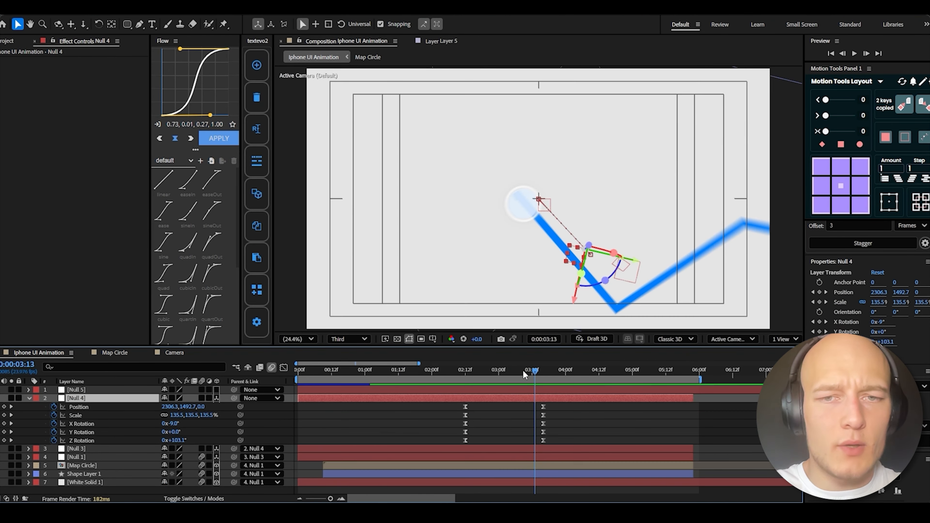
{"action": "left_click_drag", "start_coordinate": [522, 370], "coordinate": [512, 371]}
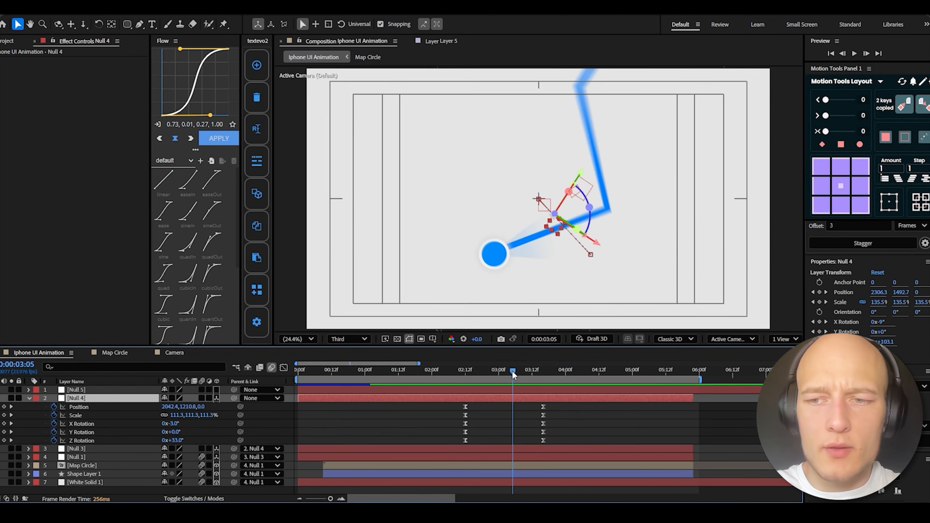
{"action": "left_click", "coordinate": [75, 391]}
{"action": "key", "text": "s"}
{"action": "left_click", "coordinate": [53, 399]}
{"action": "left_click_drag", "start_coordinate": [560, 373], "coordinate": [582, 371]}
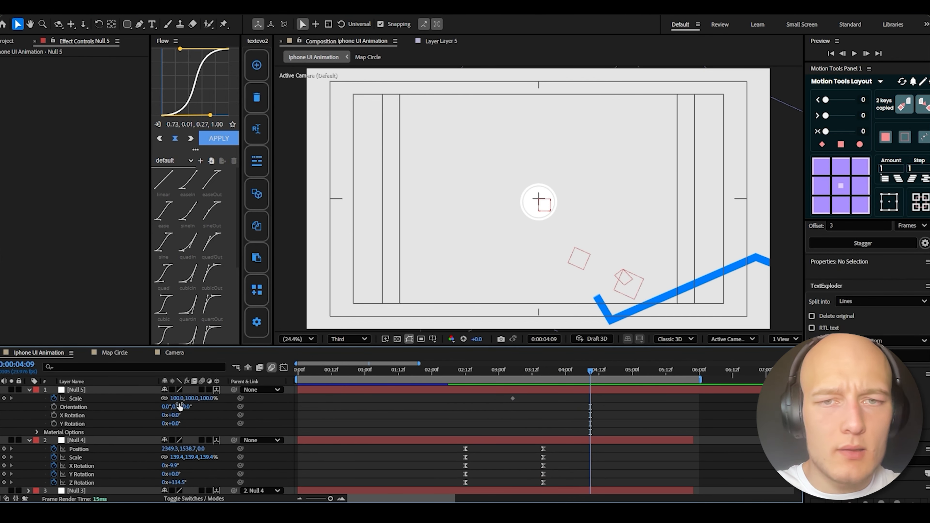
{"action": "left_click_drag", "start_coordinate": [237, 440], "coordinate": [110, 390]}
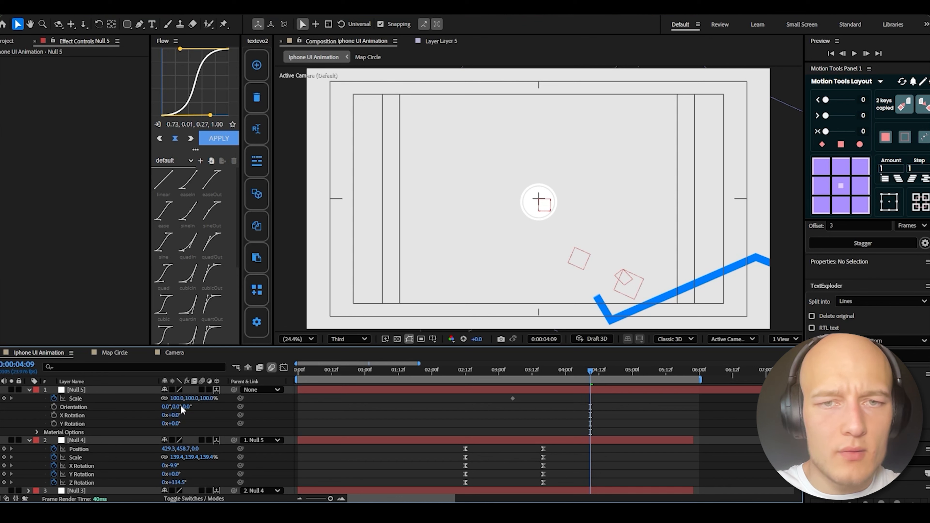
Scale Null 5 down to 49.4% at 0:00:04:09, ease both keyframes with the 0.73, 0.01, 0.27, 1.00 curve, and preview from 0:00:02:02
{"action": "left_click_drag", "start_coordinate": [179, 398], "coordinate": [160, 398]}
{"action": "left_click_drag", "start_coordinate": [79, 399], "coordinate": [445, 403]}
{"action": "left_click", "coordinate": [224, 143]}
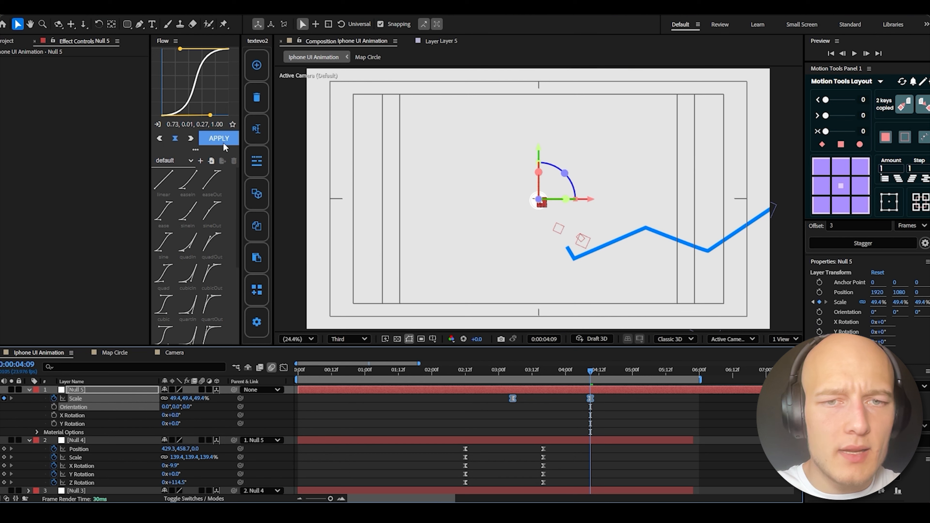
{"action": "left_click", "coordinate": [438, 372]}
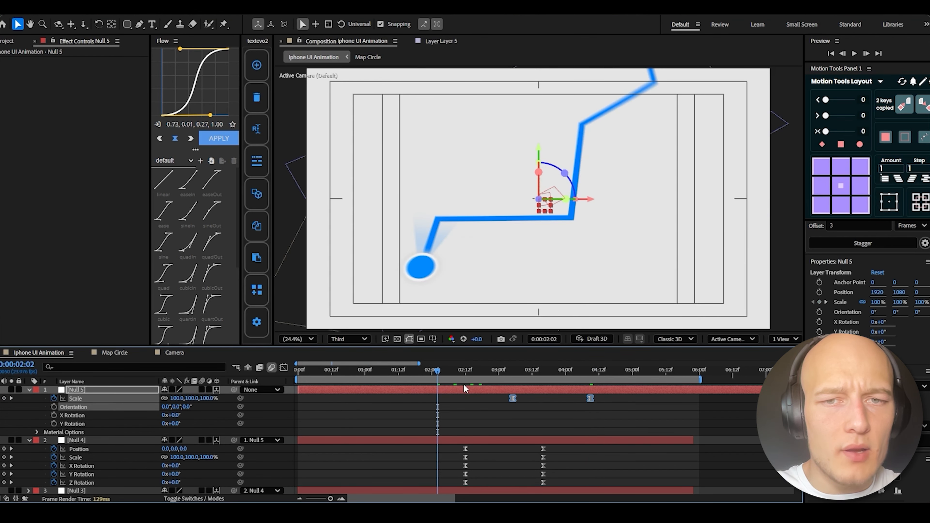
{"action": "key", "text": "b"}
{"action": "key", "text": "space"}
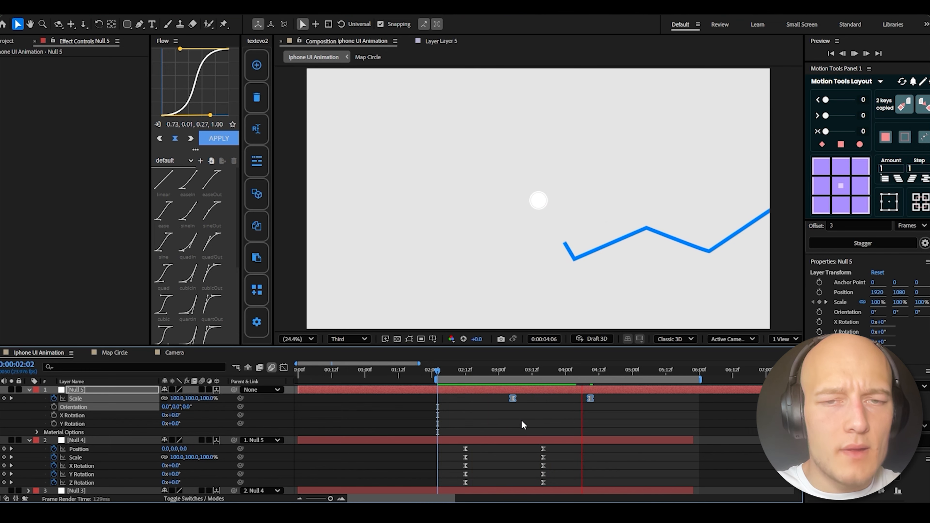
On Shape Layer 1, remove the last End keyframe and keyframe Start at 100% at 0:00:05:02
{"action": "left_click", "coordinate": [584, 453]}
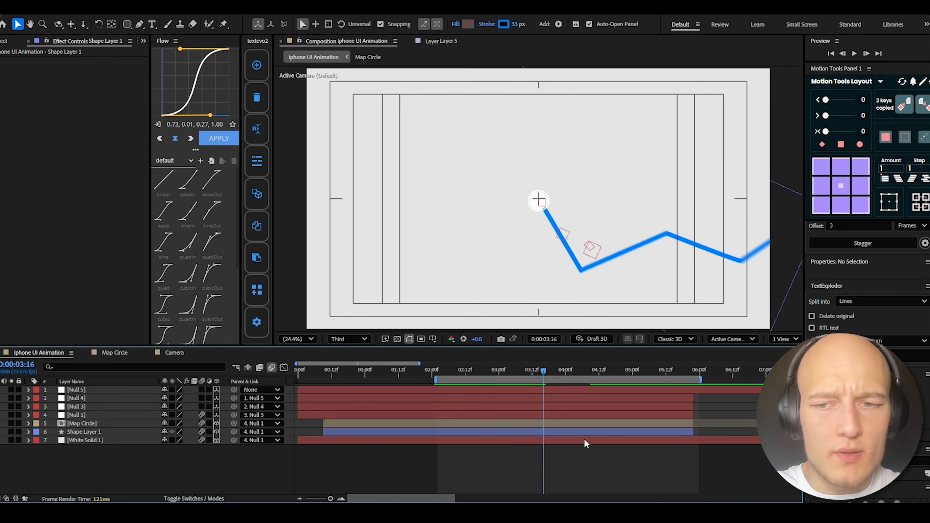
{"action": "left_click", "coordinate": [584, 432]}
{"action": "key", "text": "u"}
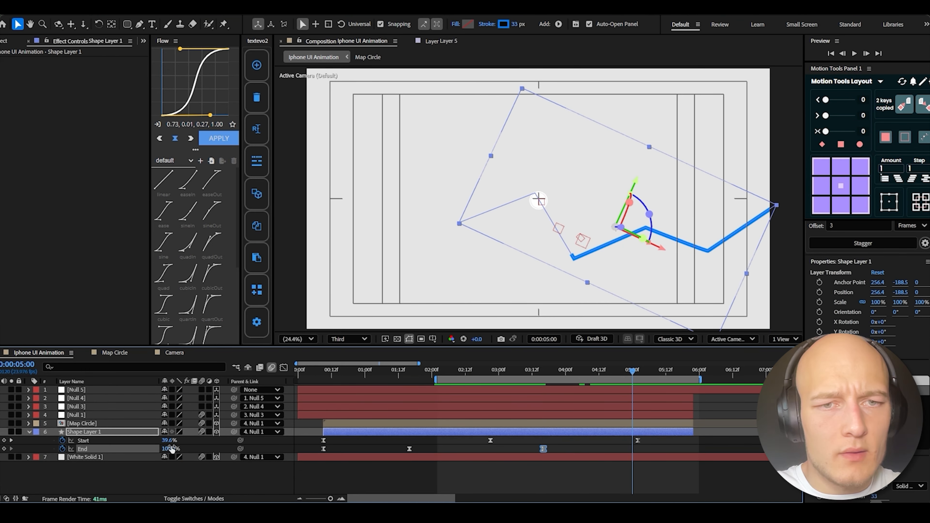
{"action": "left_click_drag", "start_coordinate": [170, 449], "coordinate": [151, 449]}
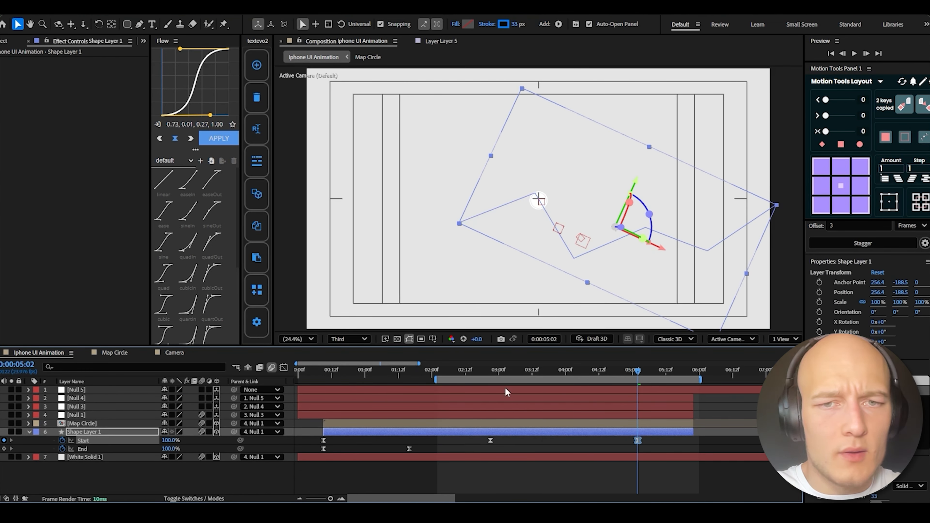
Reshape the speed graph between Shape Layer 1's last two Start keyframes so the speed peaks earlier, and preview the route
{"action": "left_click_drag", "start_coordinate": [486, 372], "coordinate": [546, 373]}
{"action": "left_click_drag", "start_coordinate": [651, 444], "coordinate": [484, 442]}
{"action": "key", "text": "shift+F3"}
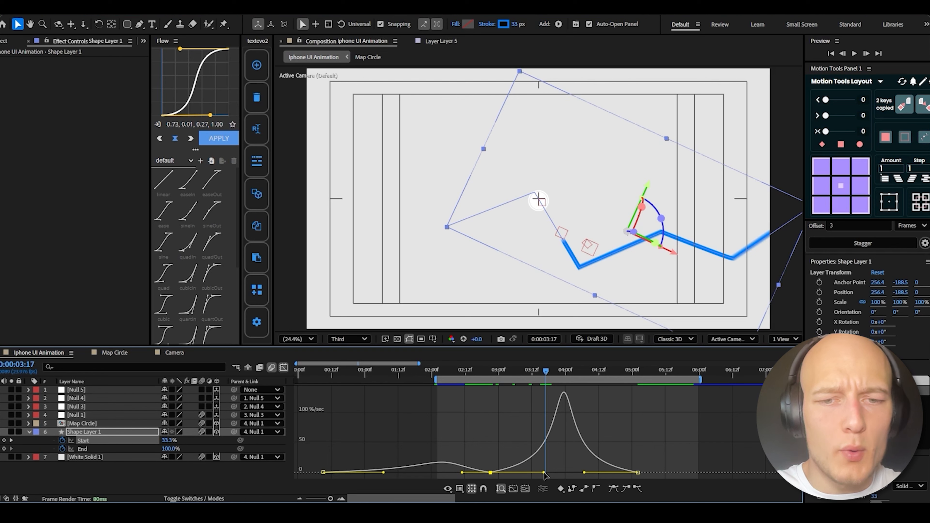
{"action": "left_click_drag", "start_coordinate": [544, 473], "coordinate": [518, 473]}
{"action": "left_click_drag", "start_coordinate": [584, 473], "coordinate": [565, 475]}
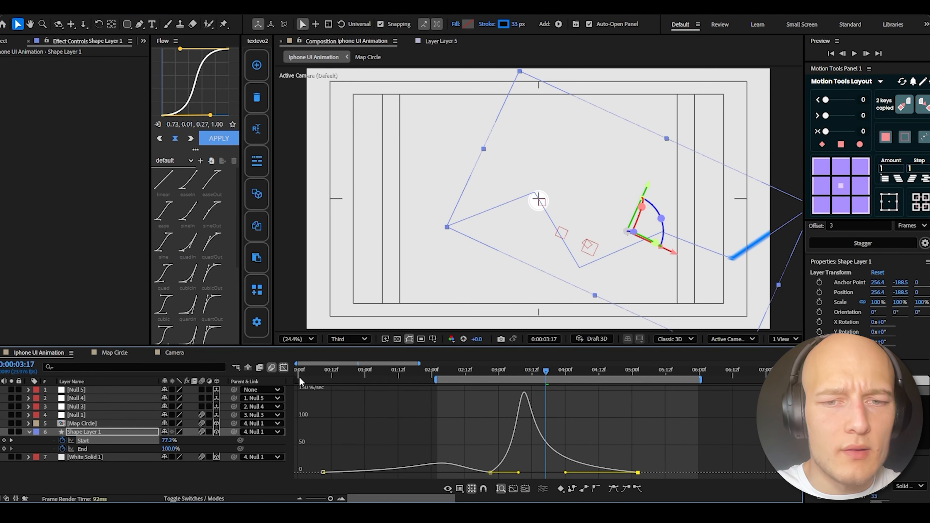
{"action": "key", "text": "shift+F3"}
{"action": "key", "text": "space"}
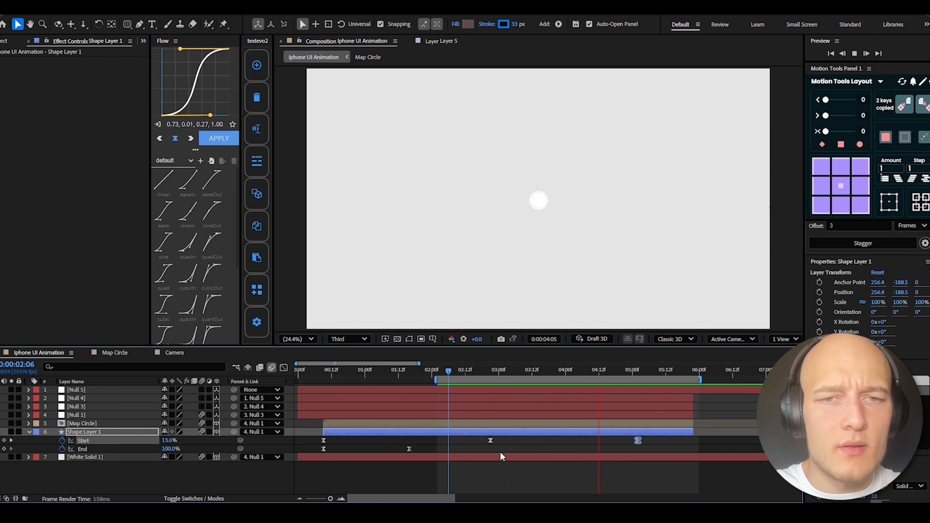
Move Shape Layer 1's last Start keyframe back to about 0:00:04:07 and readjust its easing in the graph
{"action": "left_click", "coordinate": [504, 369]}
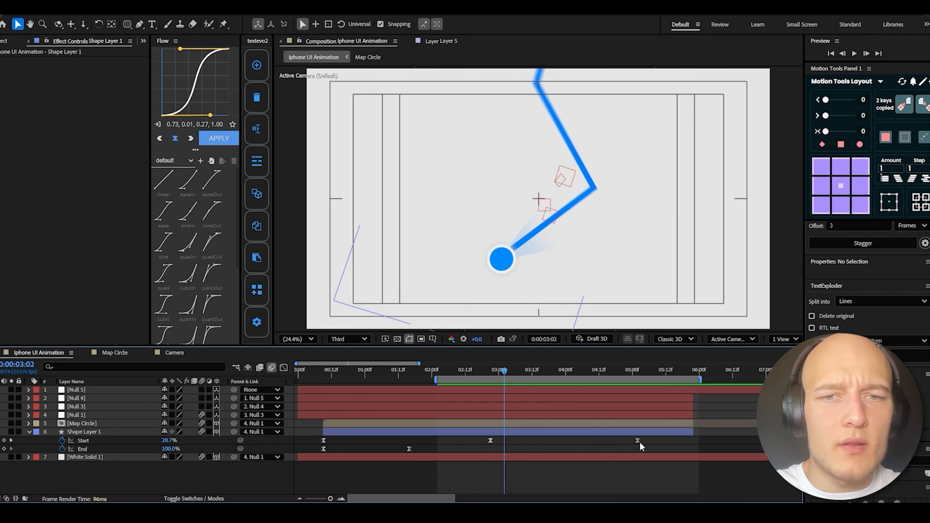
{"action": "left_click_drag", "start_coordinate": [638, 441], "coordinate": [584, 442]}
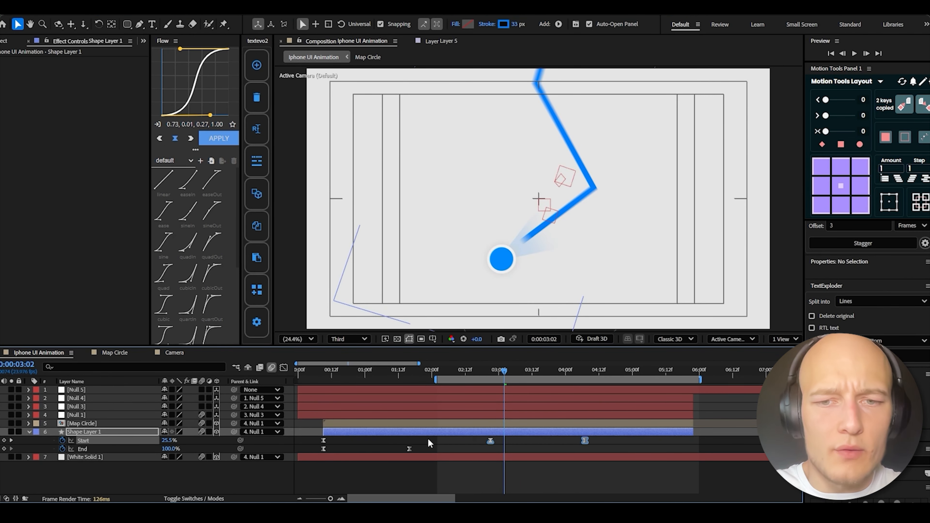
{"action": "left_click", "coordinate": [283, 367]}
{"action": "left_click_drag", "start_coordinate": [482, 454], "coordinate": [533, 473]}
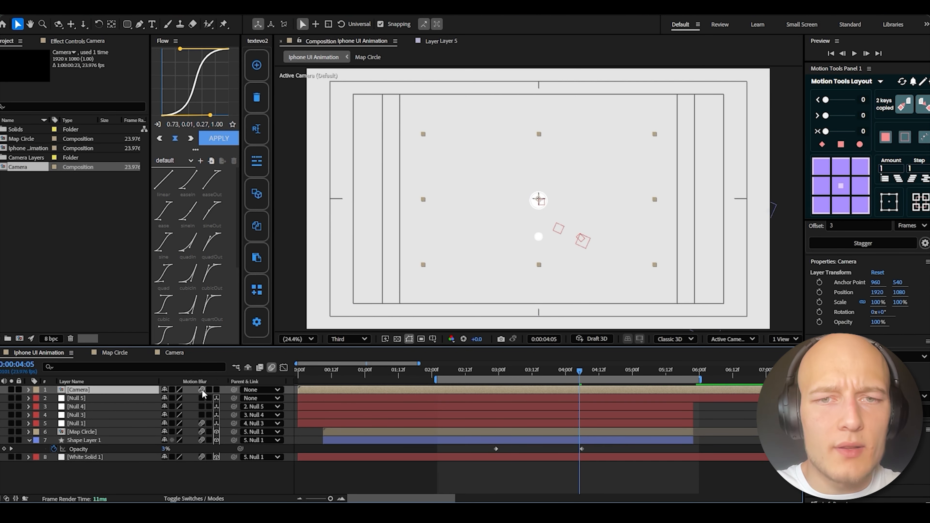
Enlarge the Camera layer to 199.8% and reposition it so its white shutter circle sits near the white map circle
{"action": "key", "text": "s"}
{"action": "left_click_drag", "start_coordinate": [177, 398], "coordinate": [776, 304]}
{"action": "left_click_drag", "start_coordinate": [557, 291], "coordinate": [558, 195]}
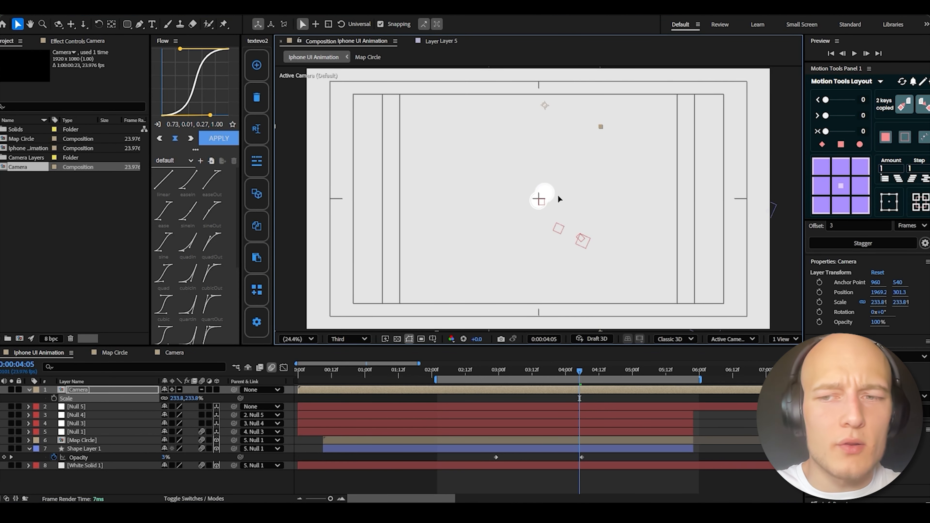
{"action": "left_click_drag", "start_coordinate": [177, 398], "coordinate": [2, 408]}
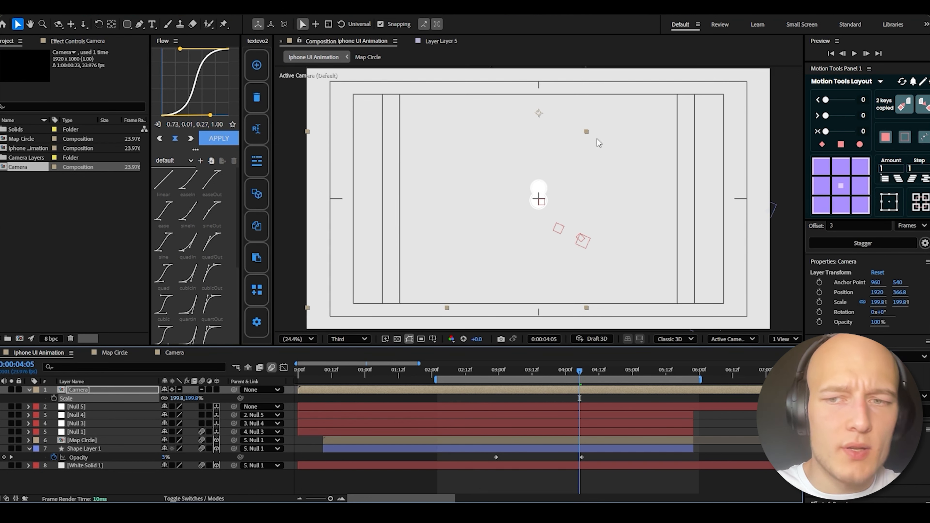
Move the Camera layer's anchor point onto its white shutter circle and nudge the layer down until it lines up with the map circle
{"action": "key", "text": "y"}
{"action": "left_click_drag", "start_coordinate": [543, 118], "coordinate": [541, 190]}
{"action": "key", "text": "Down"}
{"action": "key", "text": "Down"}
{"action": "key", "text": "Down"}
{"action": "key", "text": "Down"}
{"action": "key", "text": "Down"}
{"action": "key", "text": "Down"}
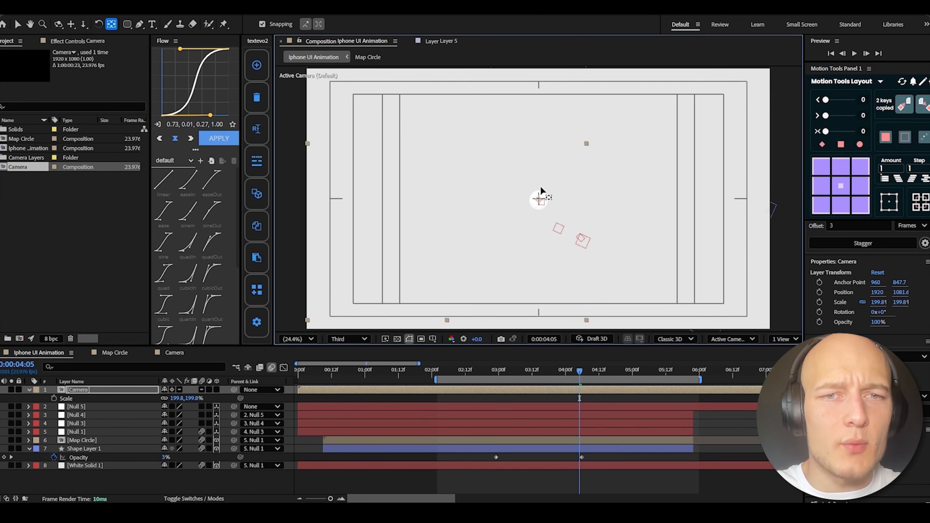
Scale the Camera layer to 200.8% and parent it to Map Circle as a 3D layer
{"action": "left_click_drag", "start_coordinate": [175, 399], "coordinate": [177, 399]}
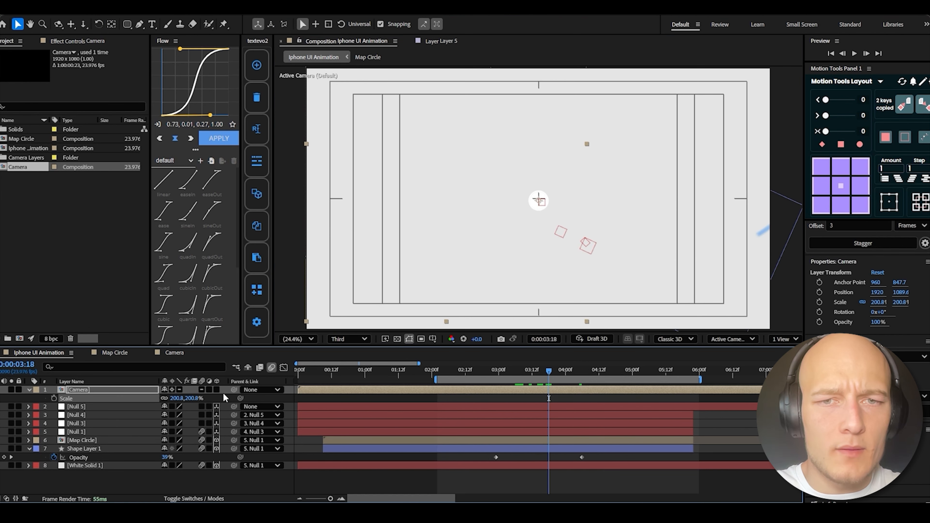
{"action": "left_click", "coordinate": [216, 390]}
{"action": "left_click_drag", "start_coordinate": [234, 389], "coordinate": [111, 443]}
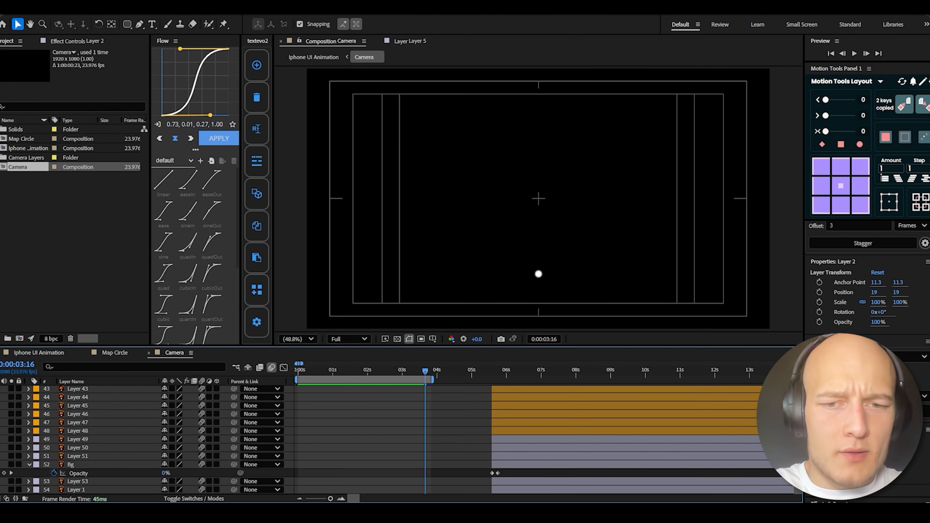
Shift all layers in the Camera composition earlier so the interface layers start at 0:00:03:16, and select Layer 32
{"action": "key", "text": "ctrl+a"}
{"action": "scroll", "coordinate": [403, 439], "scroll_direction": "up", "scroll_amount": 8}
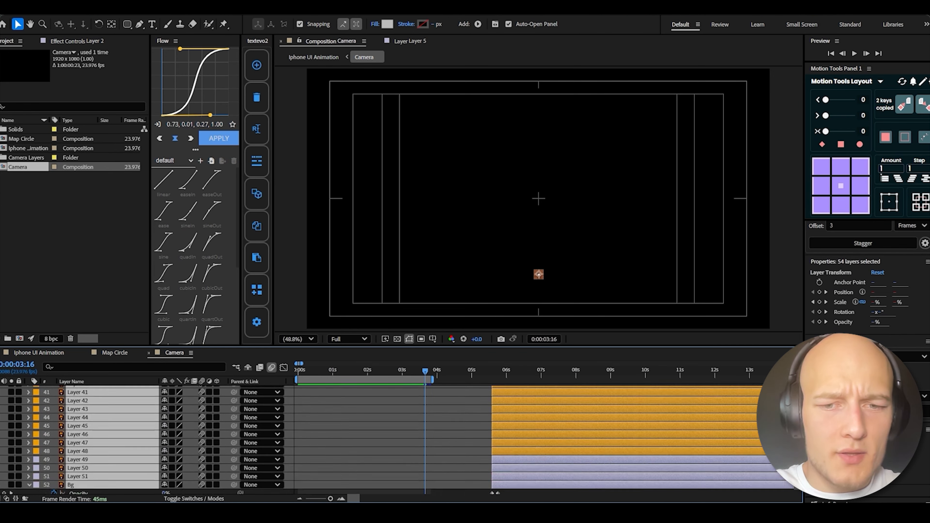
{"action": "left_click_drag", "start_coordinate": [501, 424], "coordinate": [435, 423]}
{"action": "scroll", "coordinate": [402, 430], "scroll_direction": "down", "scroll_amount": 3}
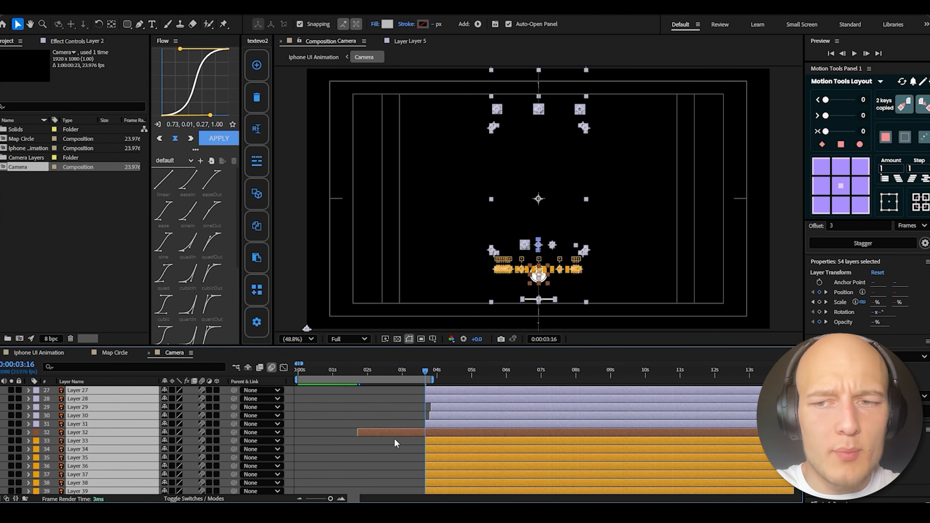
{"action": "left_click", "coordinate": [394, 439]}
{"action": "left_click", "coordinate": [392, 433]}
{"action": "key", "text": "shift+Escape"}
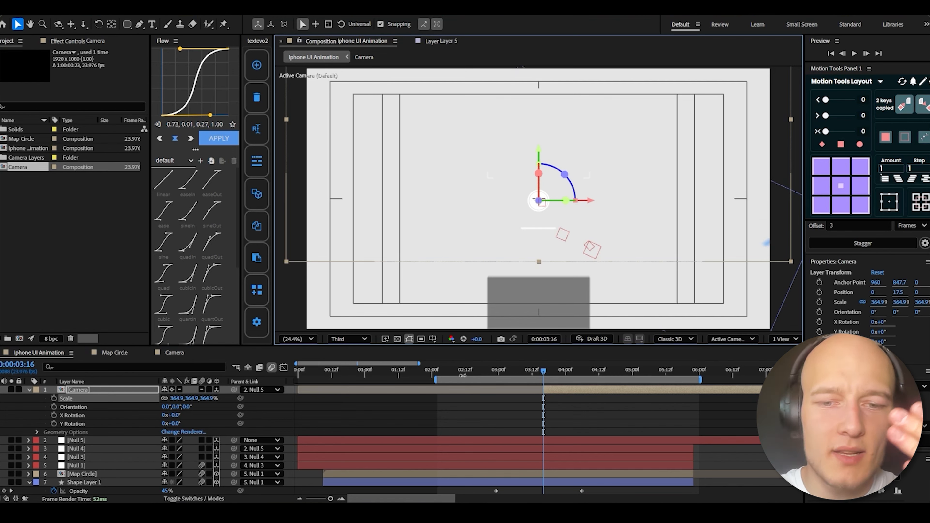
Move the Camera layer directly beneath Map Circle in the main composition and preview the transition
{"action": "left_click", "coordinate": [544, 373]}
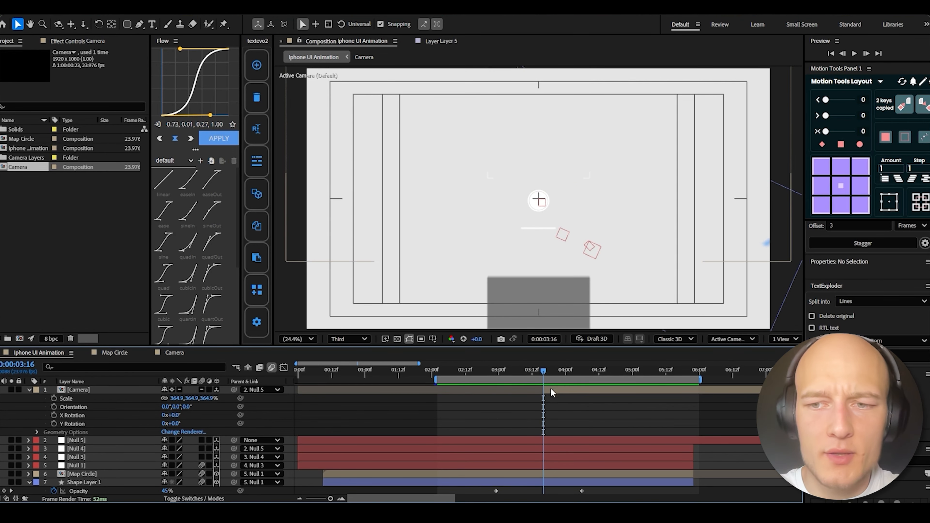
{"action": "left_click", "coordinate": [553, 390]}
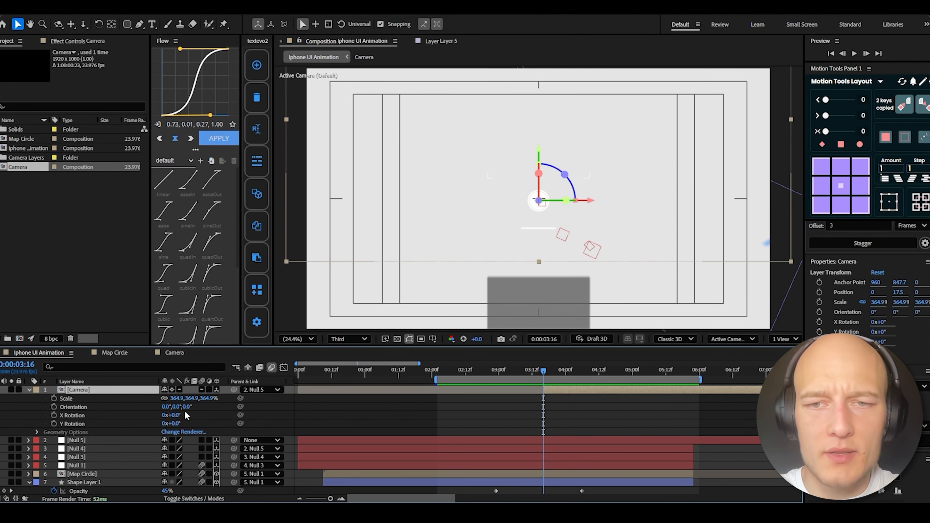
{"action": "left_click_drag", "start_coordinate": [143, 392], "coordinate": [120, 478]}
{"action": "key", "text": "space"}
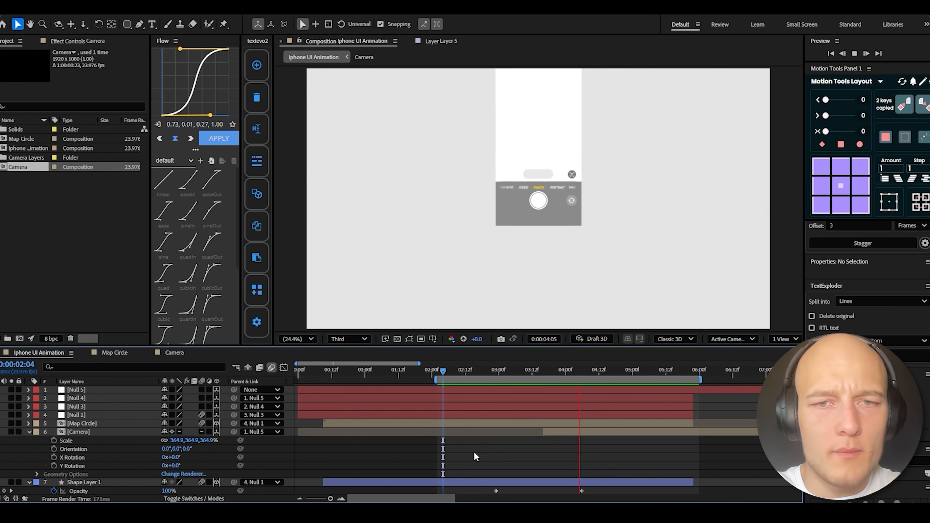
{"action": "key", "text": "space"}
Add a new null object at 0:00:03:16, make it 3D, and parent Null 5 to it
{"action": "left_click", "coordinate": [544, 370]}
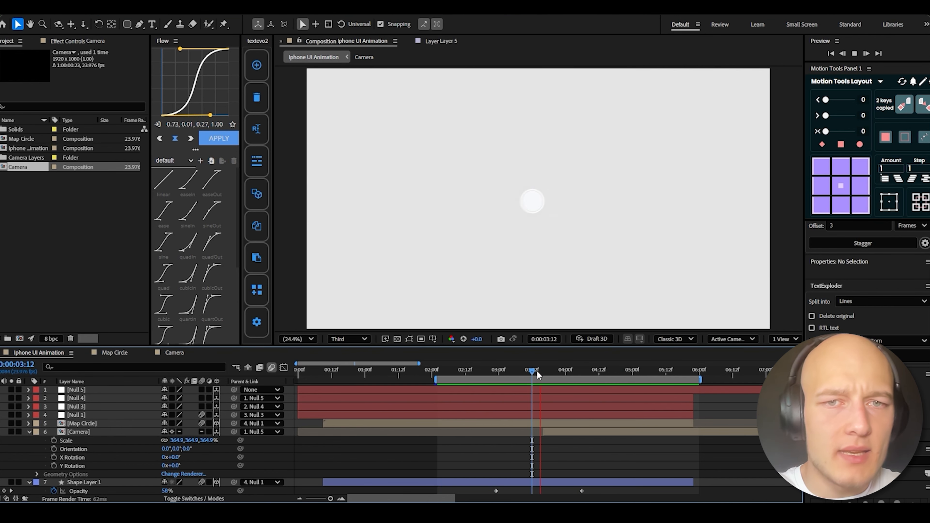
{"action": "right_click", "coordinate": [103, 461]}
{"action": "mouse_move", "coordinate": [159, 339]}
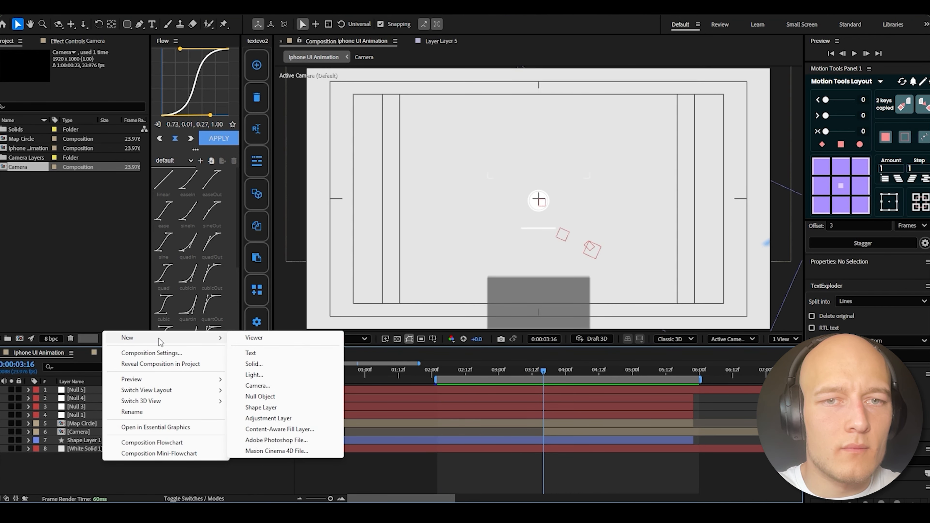
{"action": "left_click", "coordinate": [272, 396]}
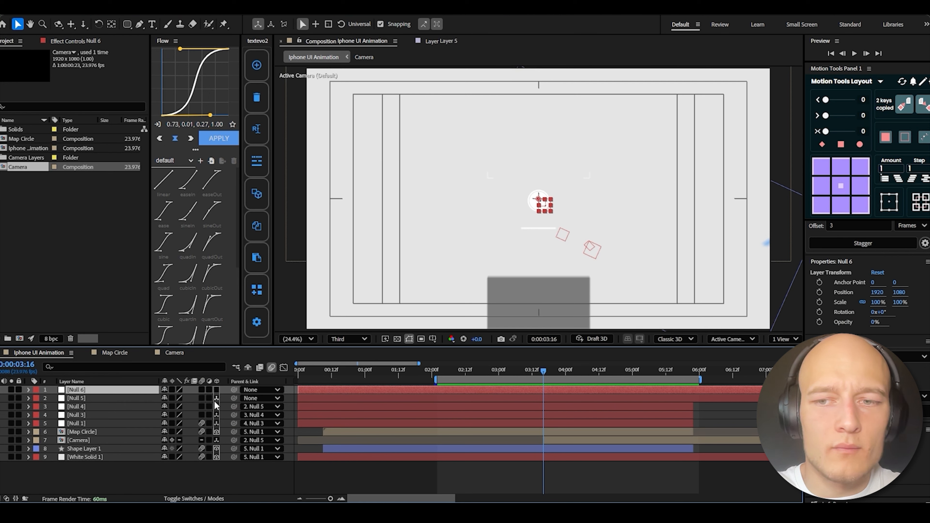
{"action": "left_click_drag", "start_coordinate": [234, 399], "coordinate": [220, 391]}
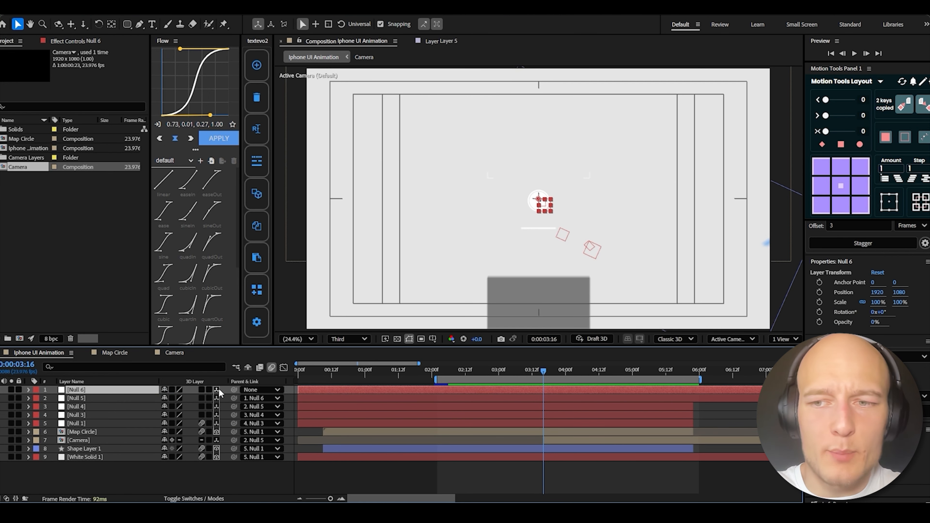
{"action": "left_click", "coordinate": [216, 390]}
Keyframe Null 6's Position to 1920, 1730 and its Scale to 125.9% with eased keyframes, and preview the move
{"action": "key", "text": "p"}
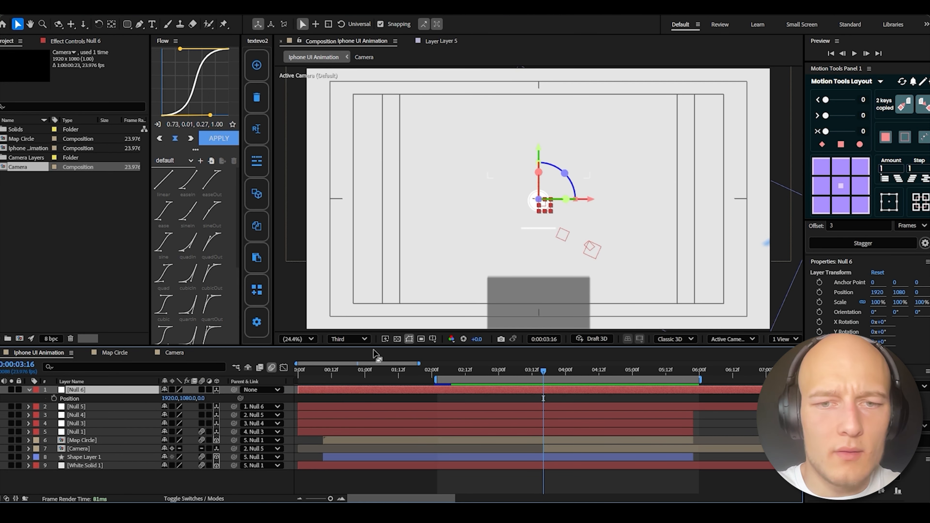
{"action": "left_click", "coordinate": [554, 408]}
{"action": "key", "text": "s"}
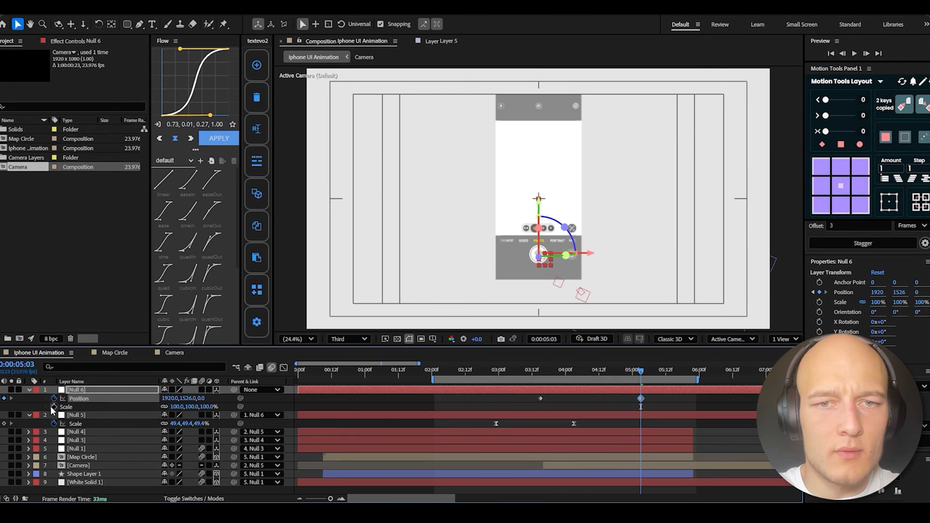
{"action": "key", "text": "shift+s"}
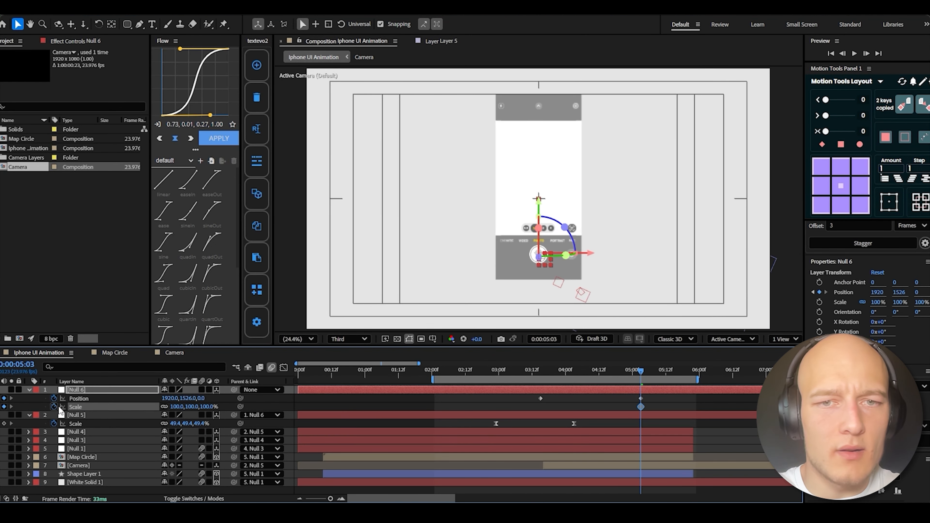
{"action": "left_click_drag", "start_coordinate": [178, 412], "coordinate": [119, 417]}
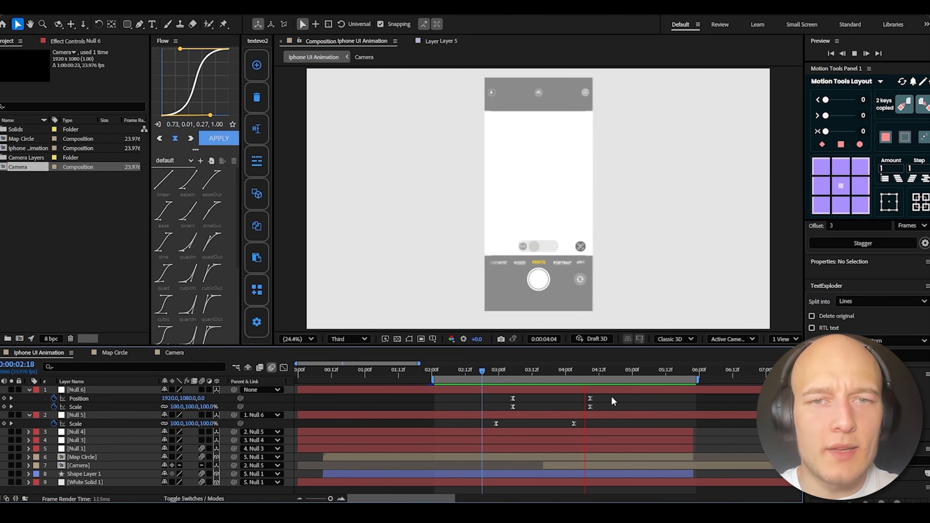
{"action": "key", "text": "space"}
{"action": "key", "text": "space"}
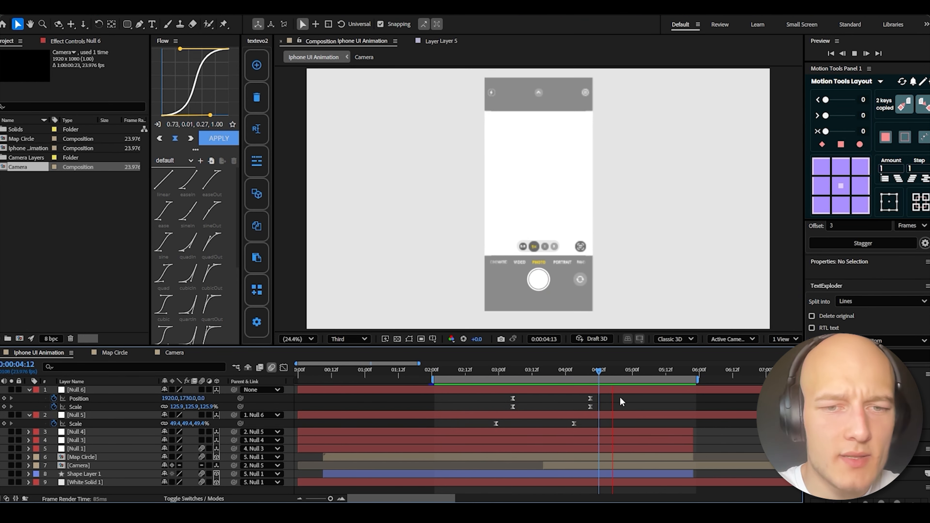
{"action": "key", "text": "space"}
Place the dog video in the Camera composition starting at about 0:00:03:12 and scale it to 45.2%
{"action": "key", "text": "u"}
{"action": "double_click", "coordinate": [572, 440]}
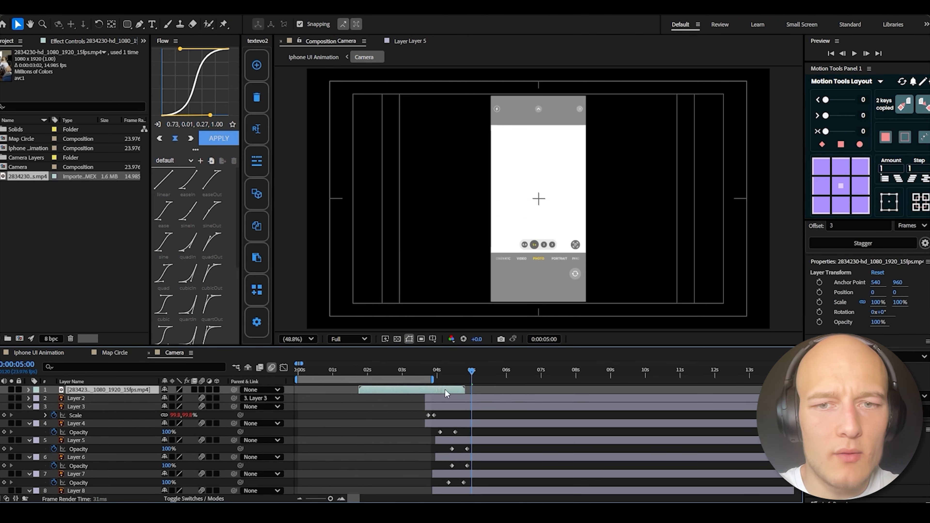
{"action": "left_click_drag", "start_coordinate": [444, 391], "coordinate": [502, 390]}
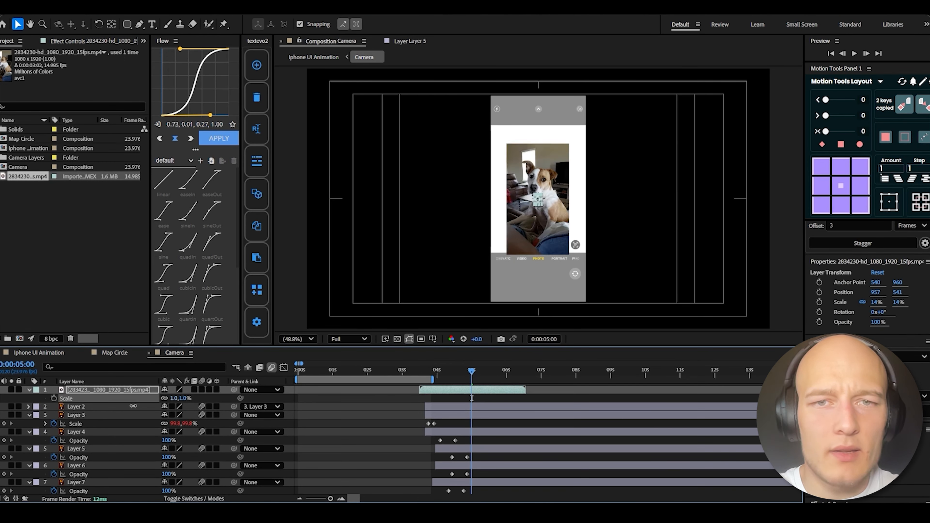
Move the dog video layer down the layer stack to directly beneath the Bg layer
{"action": "left_click", "coordinate": [439, 373]}
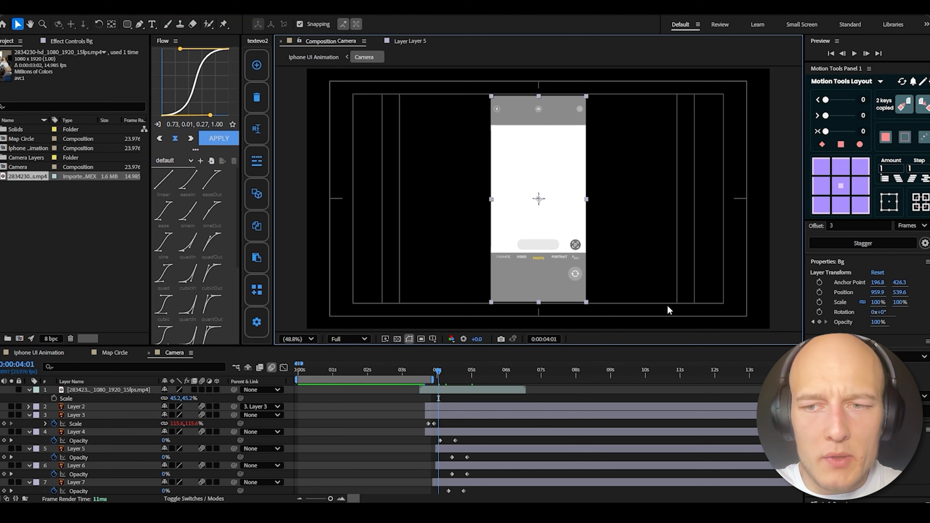
{"action": "left_click", "coordinate": [147, 391]}
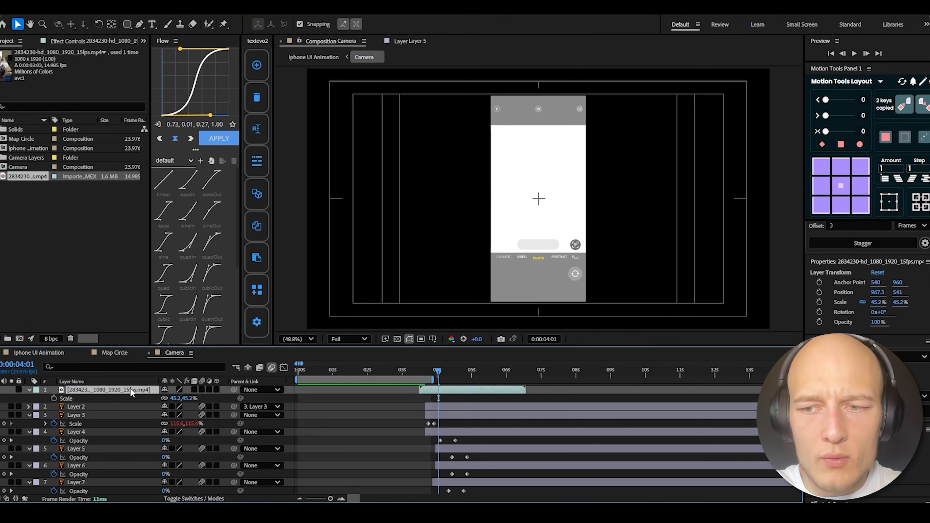
{"action": "left_click_drag", "start_coordinate": [130, 389], "coordinate": [140, 476]}
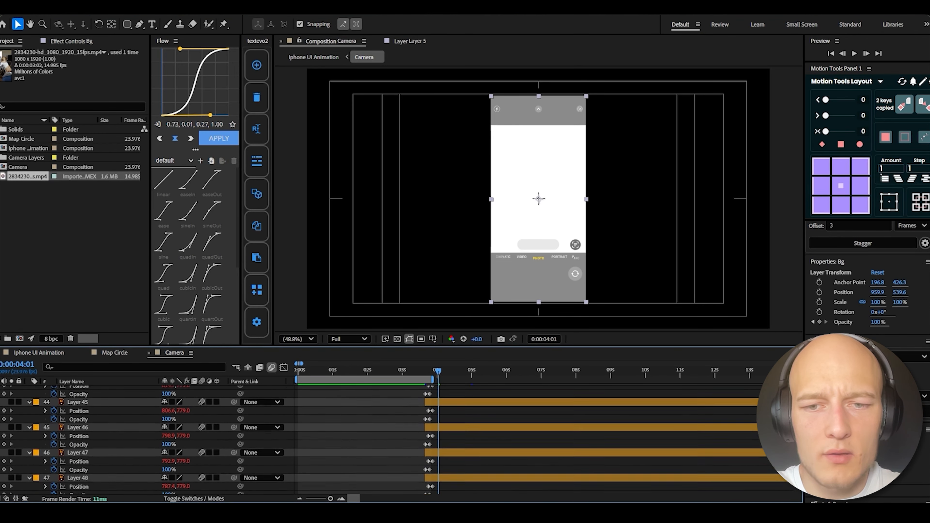
{"action": "scroll", "coordinate": [243, 440], "scroll_direction": "up", "scroll_amount": 5}
{"action": "scroll", "coordinate": [373, 439], "scroll_direction": "up", "scroll_amount": 15}
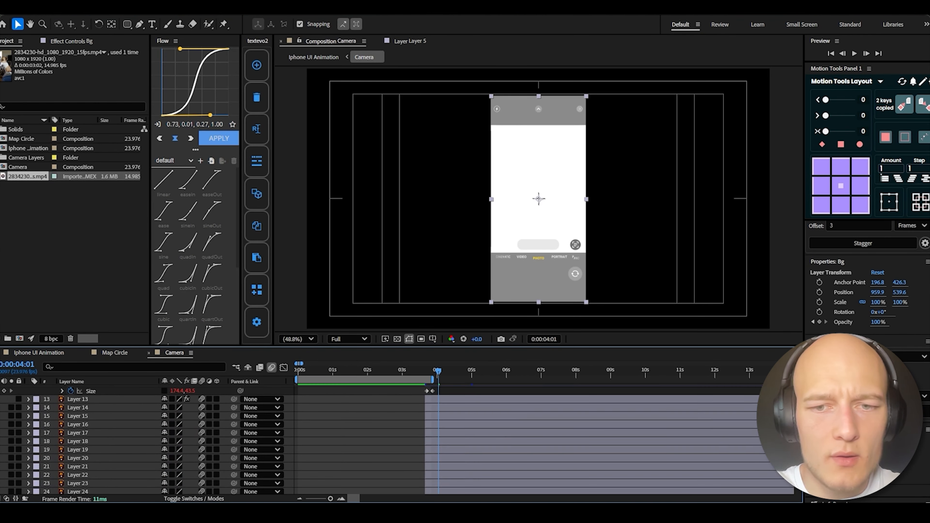
{"action": "scroll", "coordinate": [439, 423], "scroll_direction": "down", "scroll_amount": 15}
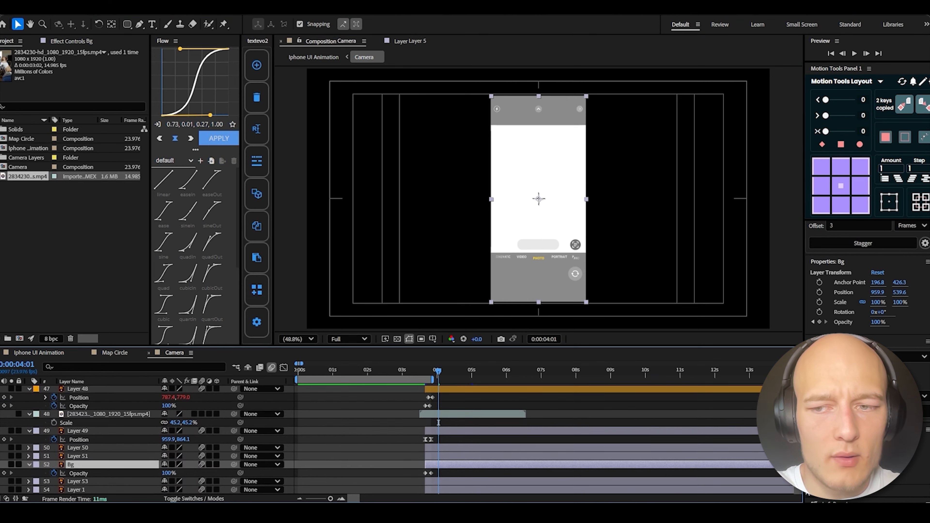
{"action": "left_click_drag", "start_coordinate": [110, 414], "coordinate": [428, 469]}
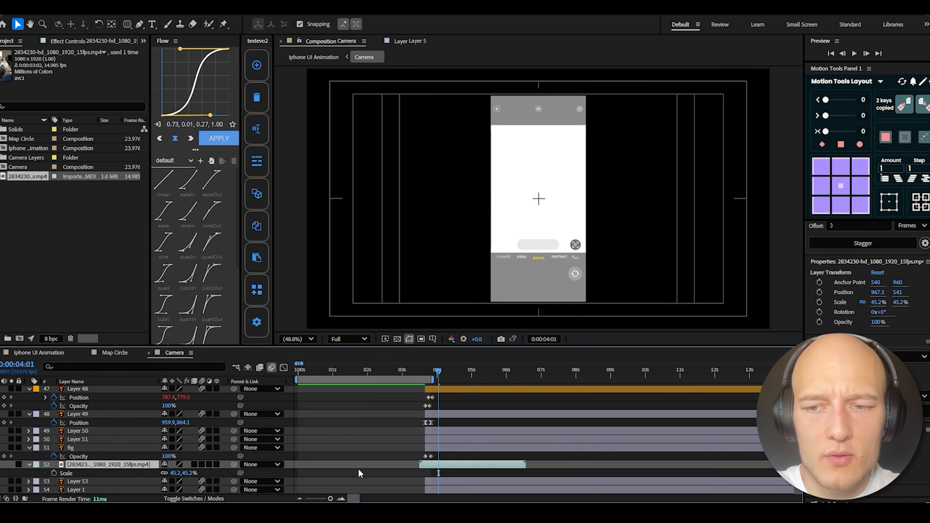
Set Bg as the dog video's track matte and shift the clip to start together with the Bg layer
{"action": "left_click", "coordinate": [211, 499]}
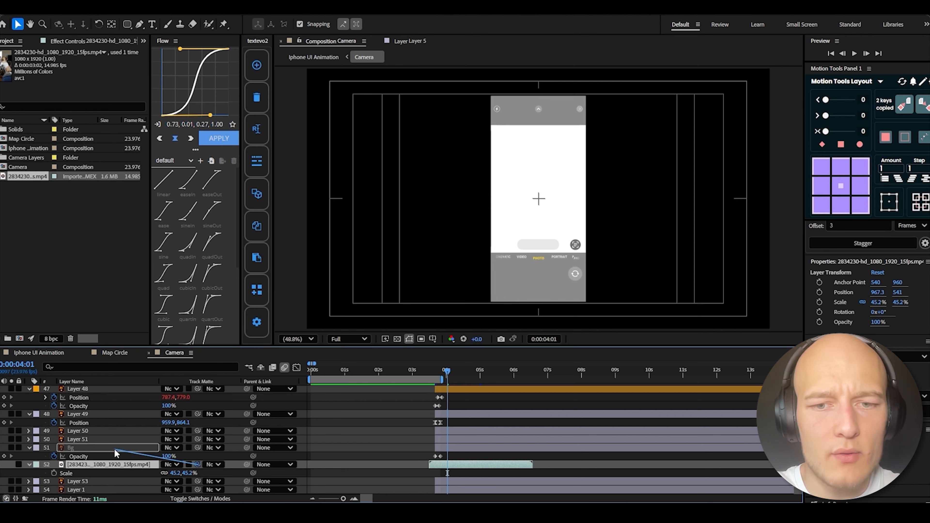
{"action": "left_click_drag", "start_coordinate": [114, 454], "coordinate": [115, 453]}
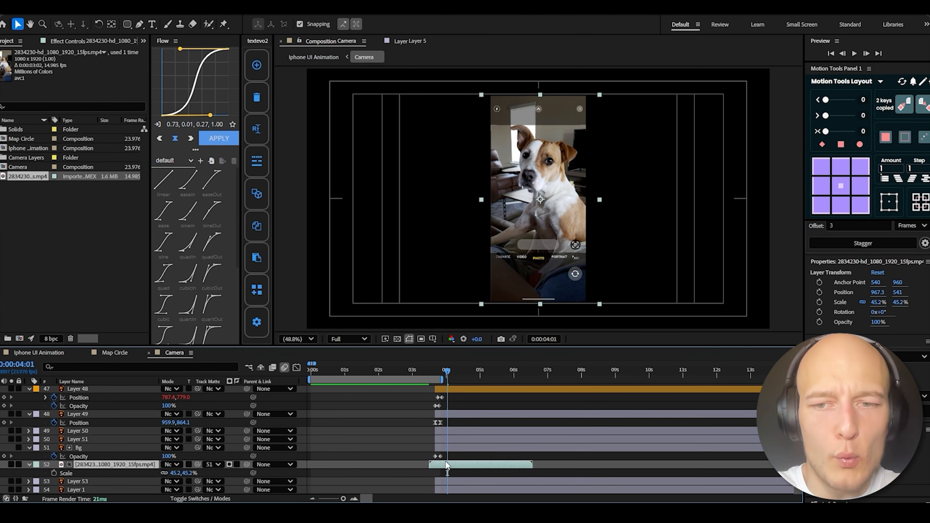
{"action": "left_click_drag", "start_coordinate": [445, 464], "coordinate": [448, 465]}
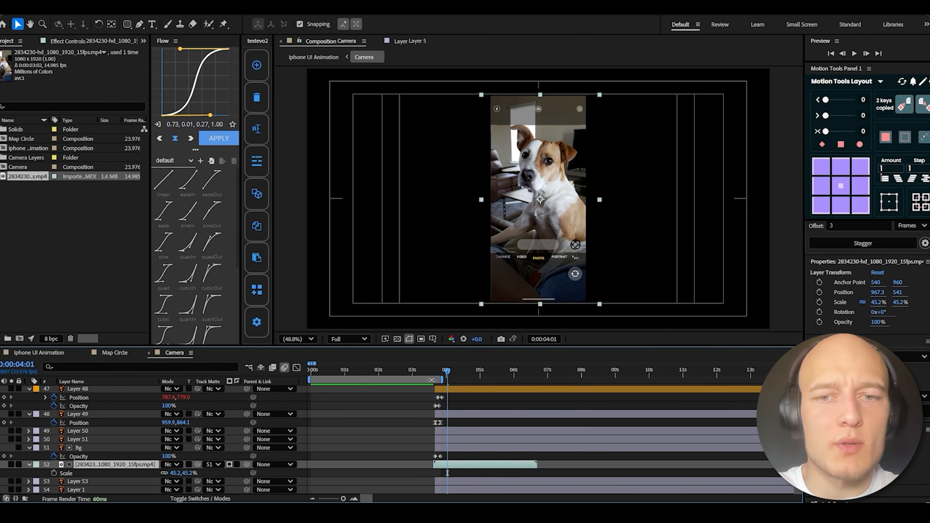
In Map Circle, keyframe Layer 32's Scale to 429.4% at 0:00:04:05 and 635% at 0:00:04:07, and add an expression to it
{"action": "key", "text": "Tab"}
{"action": "left_click", "coordinate": [376, 370]}
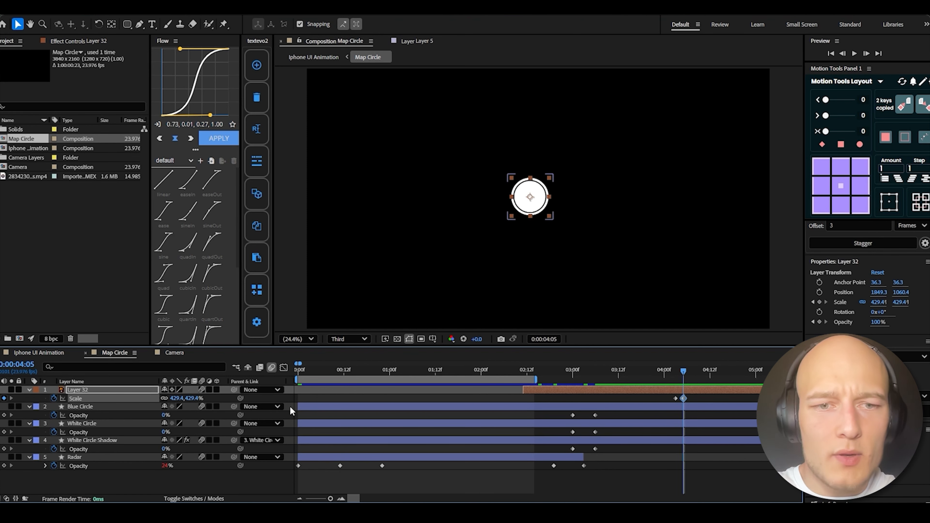
{"action": "left_click_drag", "start_coordinate": [668, 402], "coordinate": [680, 395]}
{"action": "left_click", "coordinate": [692, 373]}
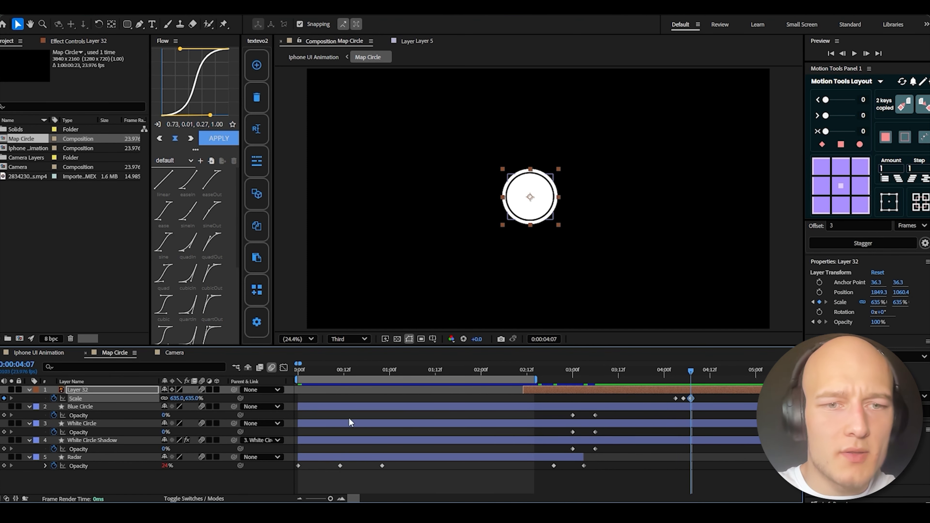
{"action": "key", "text": "alt+shift+equal"}
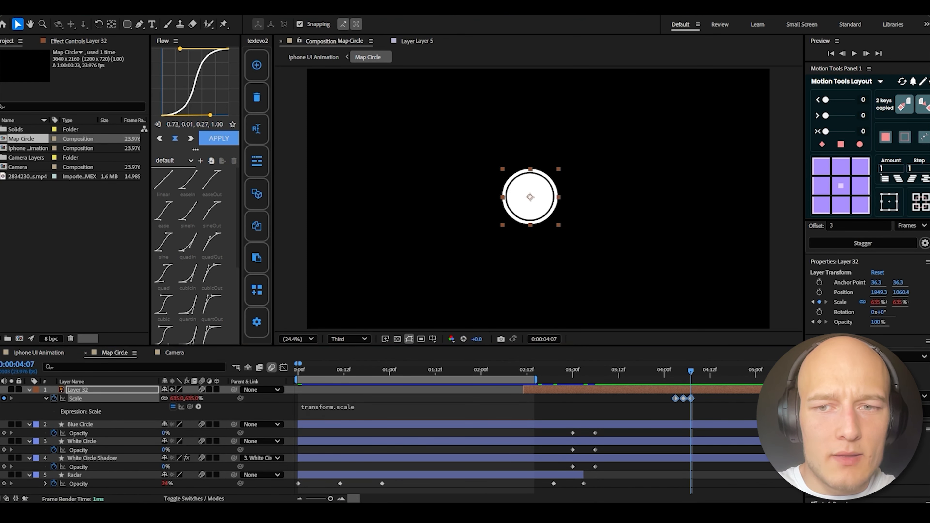
{"action": "left_click", "coordinate": [365, 406]}
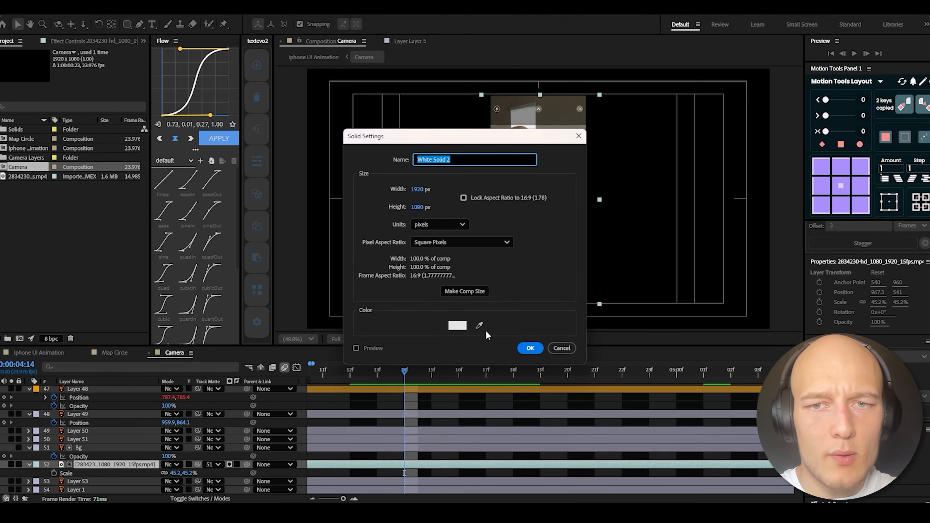
Create a 1920 x 1080 black solid with colour 000000 above the dog video in the Camera composition
{"action": "left_click", "coordinate": [462, 325]}
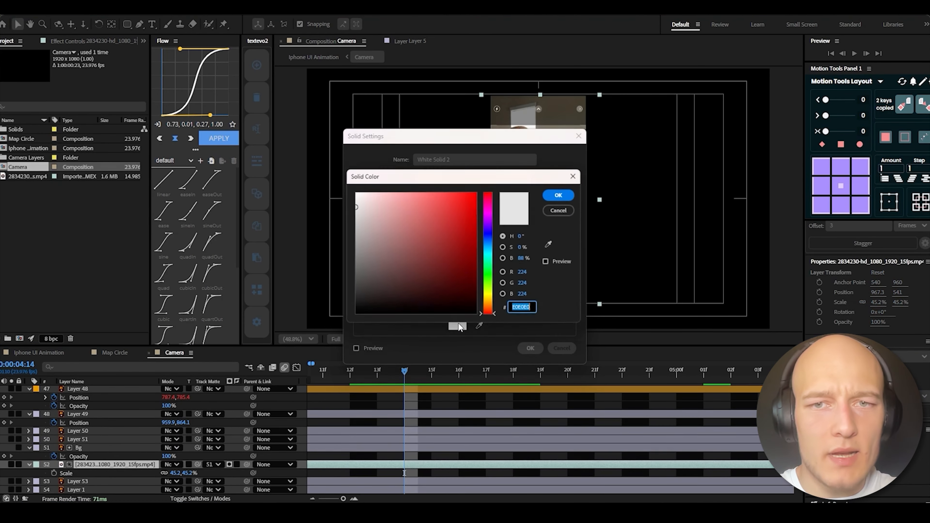
{"action": "type", "text": "000000"}
{"action": "left_click", "coordinate": [563, 193]}
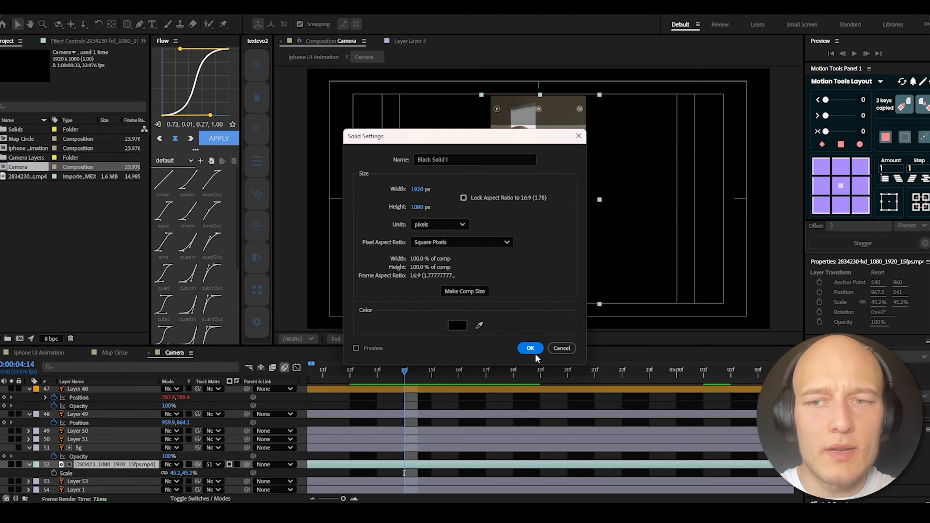
{"action": "left_click", "coordinate": [531, 349]}
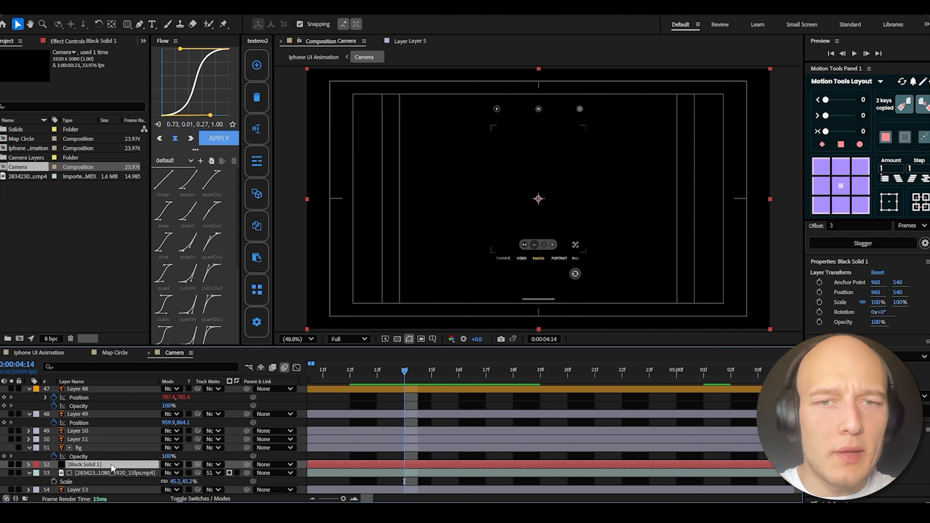
Check the colour of Black Solid 1 in its solid settings and keep it black
{"action": "key", "text": "ctrl+shift+y"}
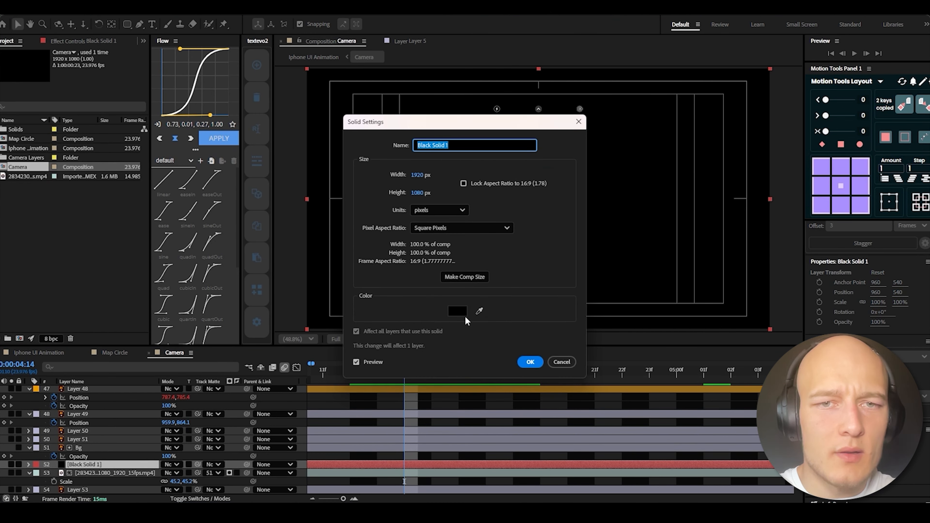
{"action": "left_click", "coordinate": [462, 314]}
{"action": "left_click", "coordinate": [550, 196]}
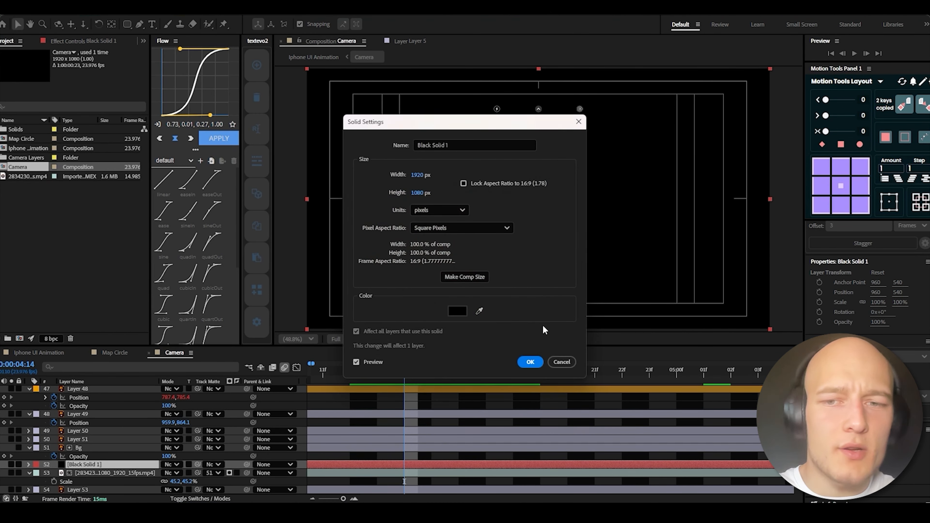
{"action": "left_click", "coordinate": [530, 362]}
Keyframe the black solid's Opacity at 0% on 0:00:04:13, 100% on 0:00:04:14 and 0% again on 0:00:04:15
{"action": "key", "text": "alt+shift+t"}
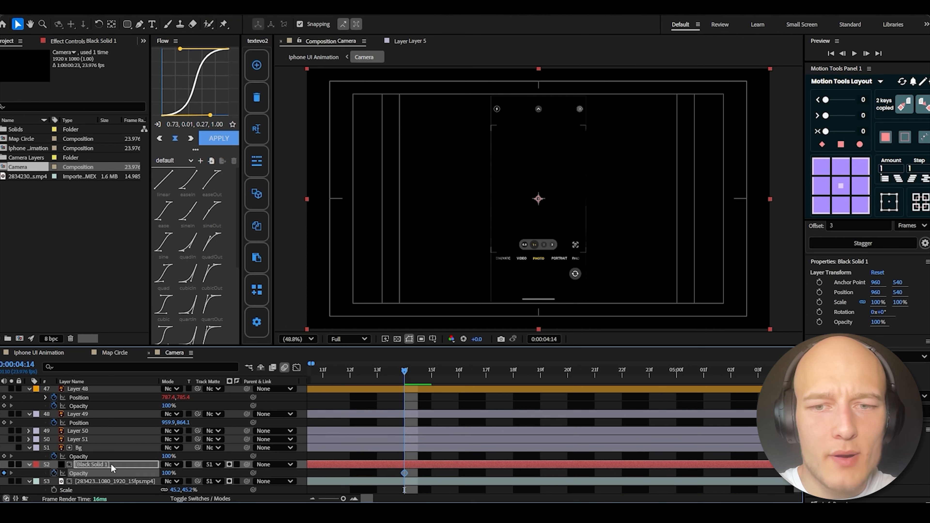
{"action": "key", "text": "Page_Up"}
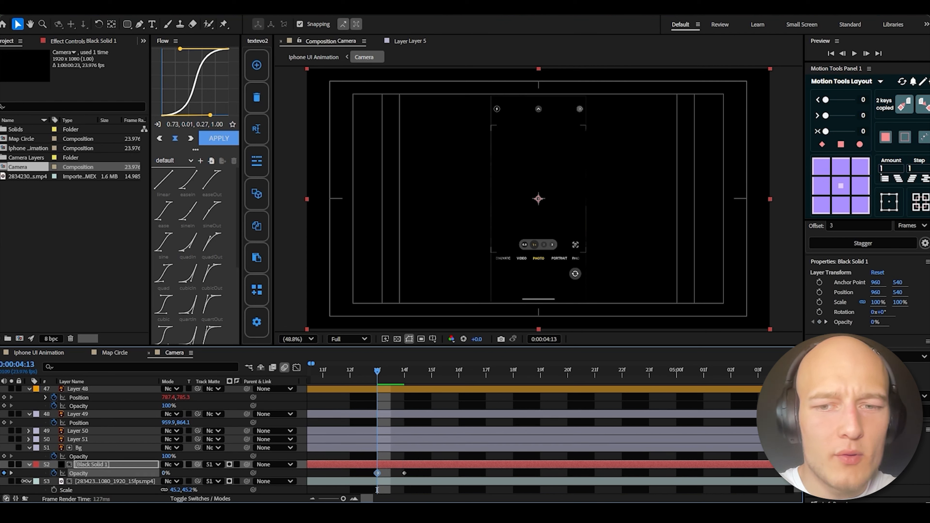
{"action": "left_click_drag", "start_coordinate": [364, 475], "coordinate": [386, 477]}
{"action": "key", "text": "ctrl+c"}
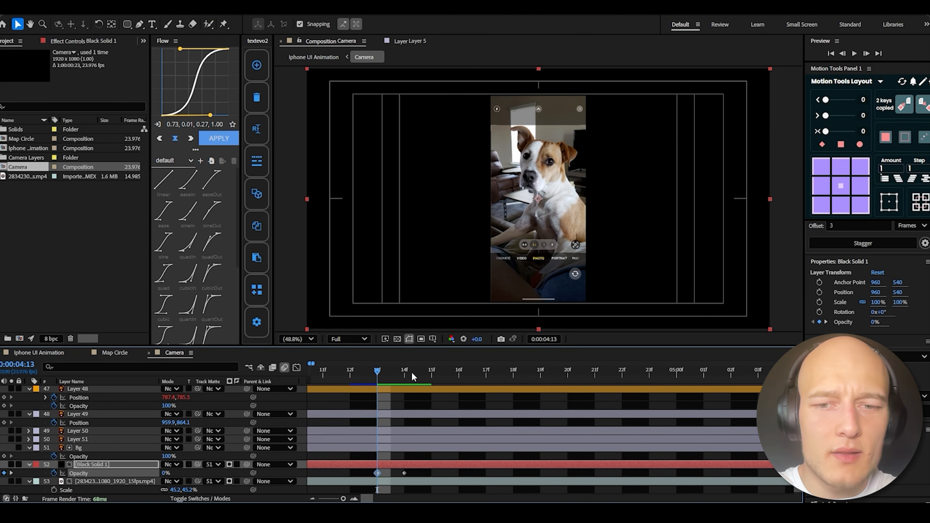
{"action": "left_click_drag", "start_coordinate": [410, 374], "coordinate": [427, 376]}
{"action": "key", "text": "ctrl+v"}
Trim the black solid so it runs only from 0:00:04:13 to 0:00:04:15
{"action": "left_click", "coordinate": [439, 464]}
{"action": "key", "text": "alt+bracketright"}
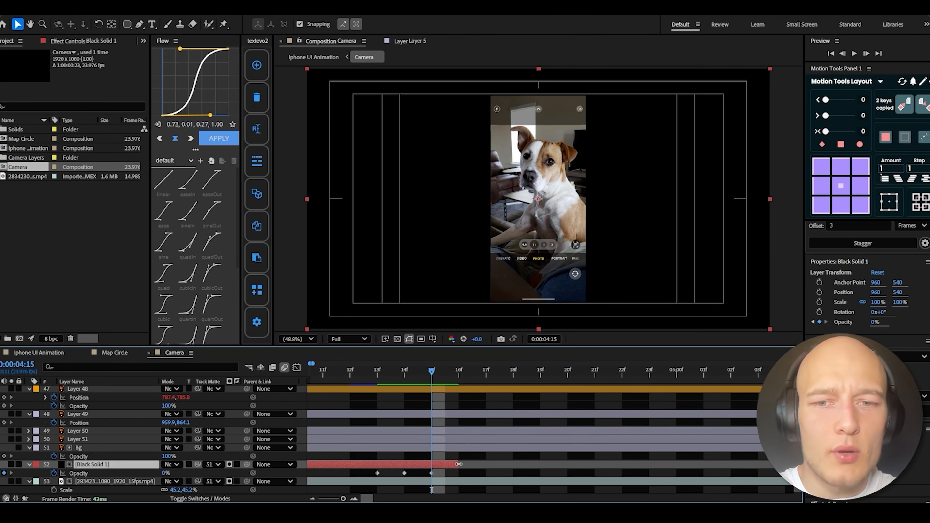
{"action": "left_click", "coordinate": [380, 372]}
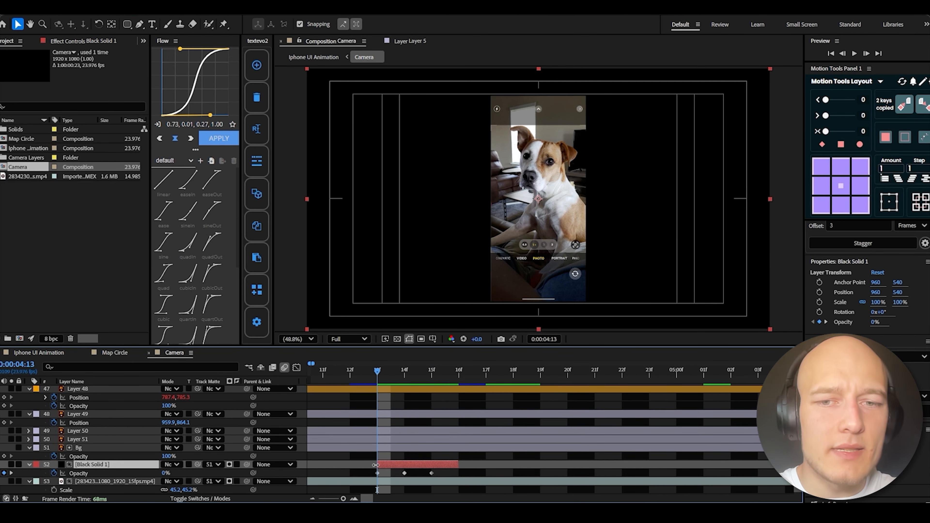
Preview the shutter flash in the Iphone UI Animation composition
{"action": "key", "text": "Tab"}
{"action": "left_click", "coordinate": [415, 424]}
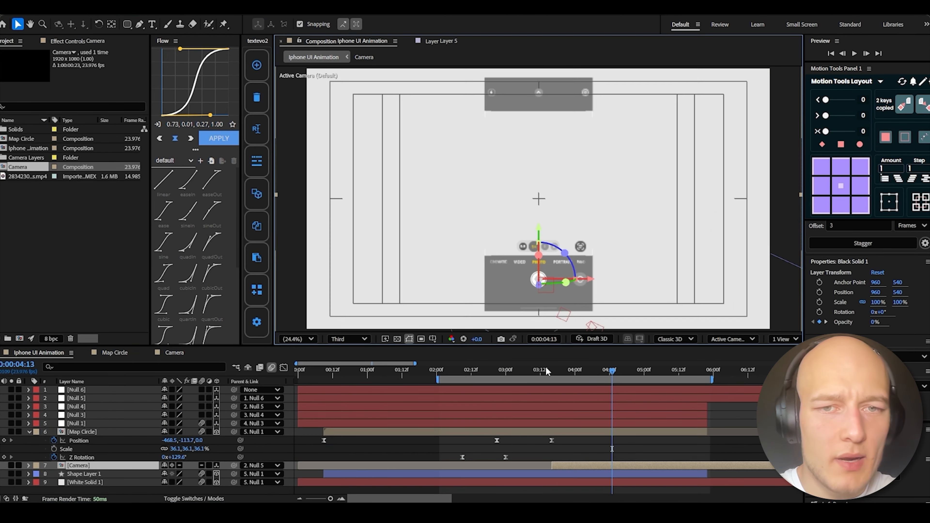
{"action": "left_click", "coordinate": [534, 370]}
{"action": "key", "text": "space"}
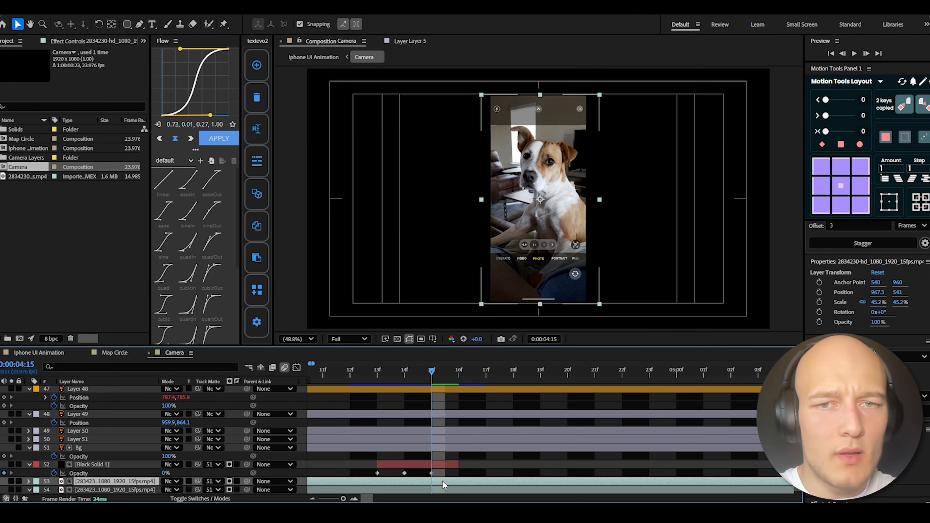
Apply Freeze Frame to the upper copy of the dog video at 0:00:04:15
{"action": "right_click", "coordinate": [442, 481]}
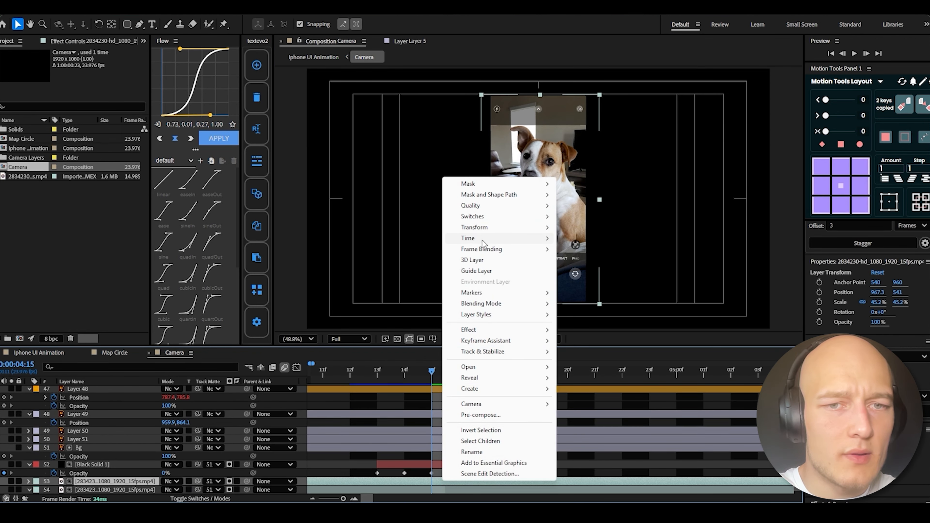
{"action": "mouse_move", "coordinate": [484, 243]}
{"action": "left_click", "coordinate": [615, 274]}
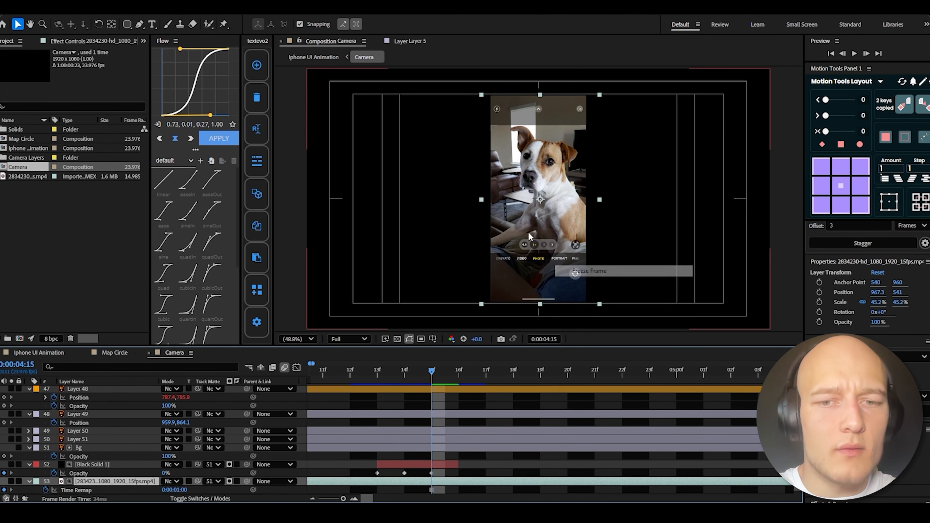
Draw a rounded rectangle mask around the dog's head on the frozen video copy
{"action": "left_click", "coordinate": [128, 25]}
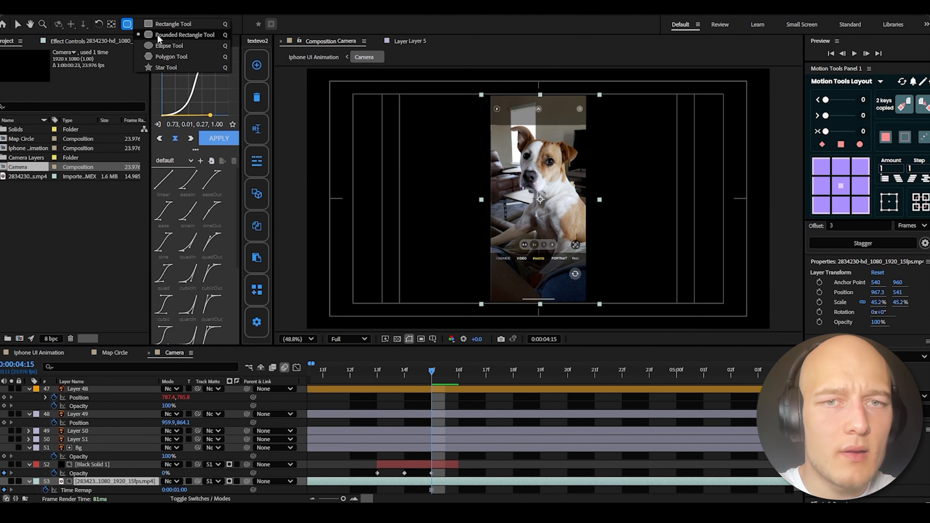
{"action": "left_click", "coordinate": [155, 35]}
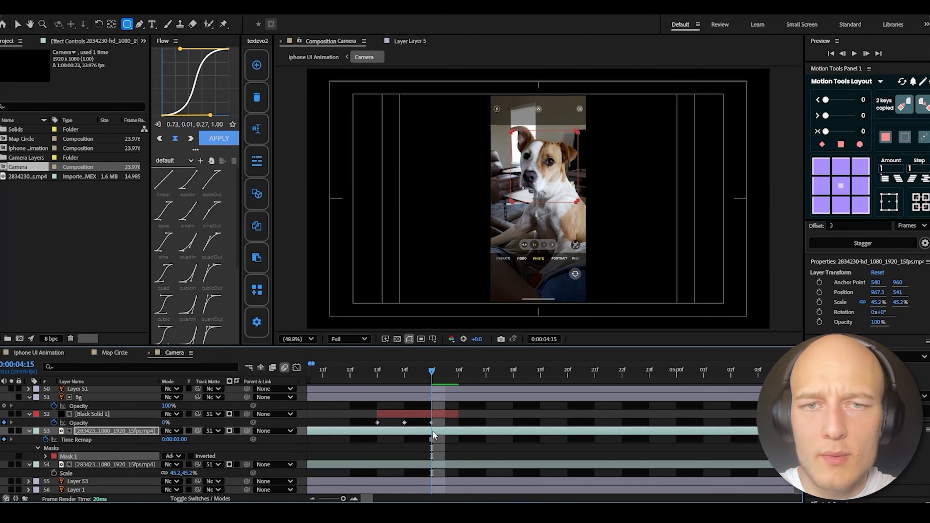
{"action": "left_click", "coordinate": [433, 436]}
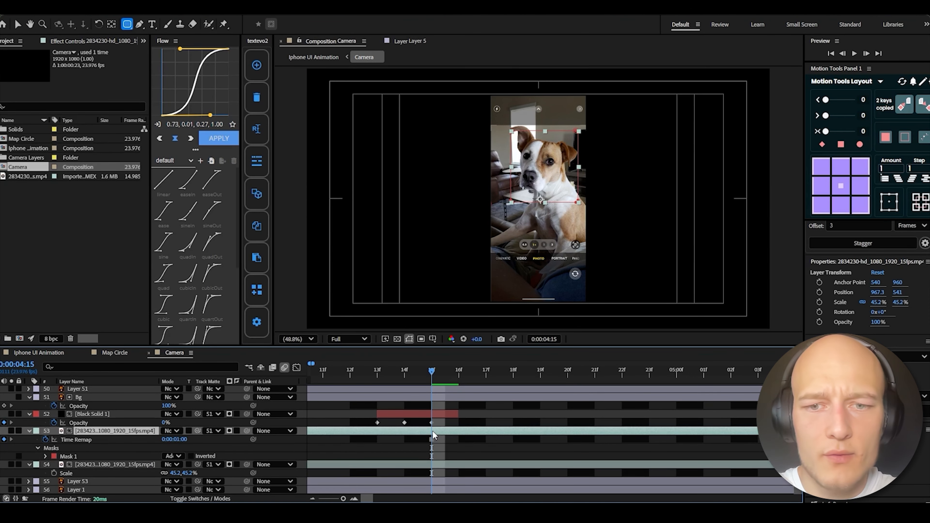
Trim the masked copy to start at 0:00:04:15 and place it at 28.9% scale in the phone screen's lower-left corner
{"action": "key", "text": "alt+bracketleft"}
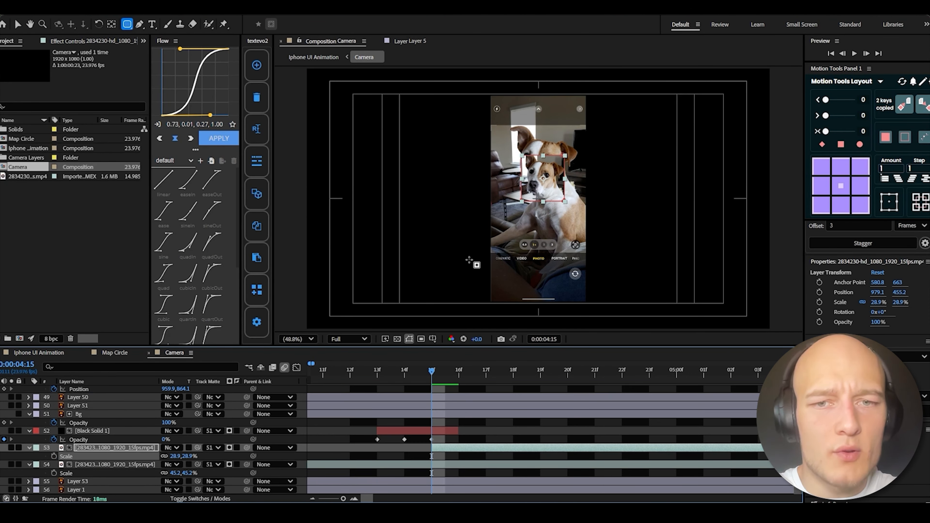
{"action": "key", "text": "v"}
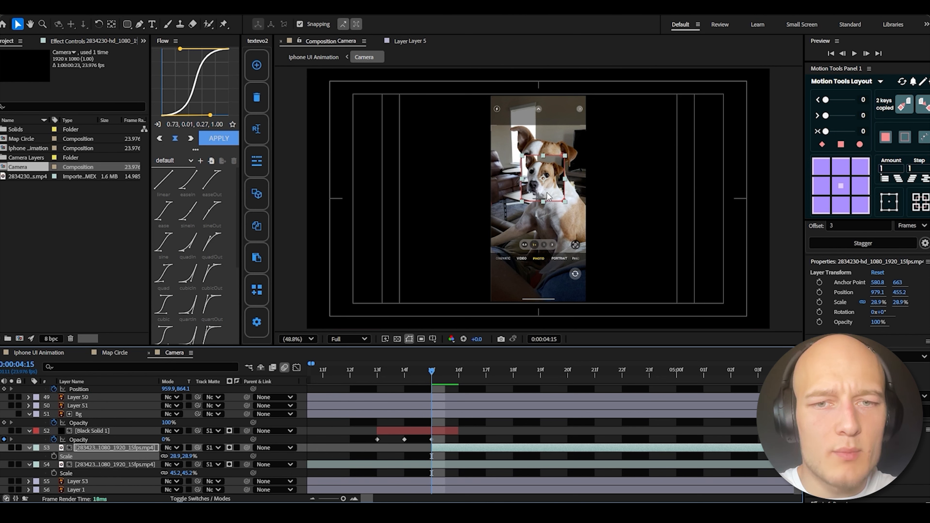
{"action": "left_click_drag", "start_coordinate": [544, 179], "coordinate": [509, 271]}
Remove the track matte from the frozen dog copy and move it to the top of the layer stack
{"action": "left_click", "coordinate": [172, 457]}
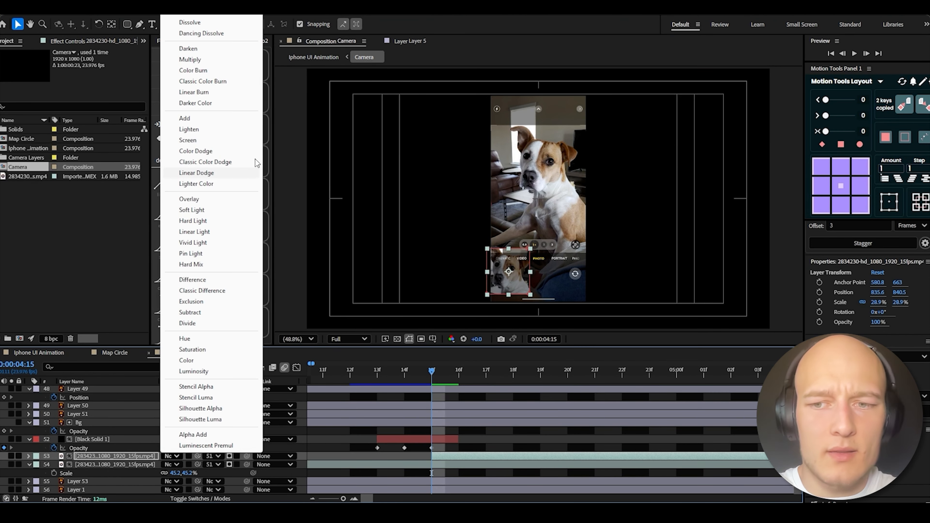
{"action": "left_click", "coordinate": [214, 456]}
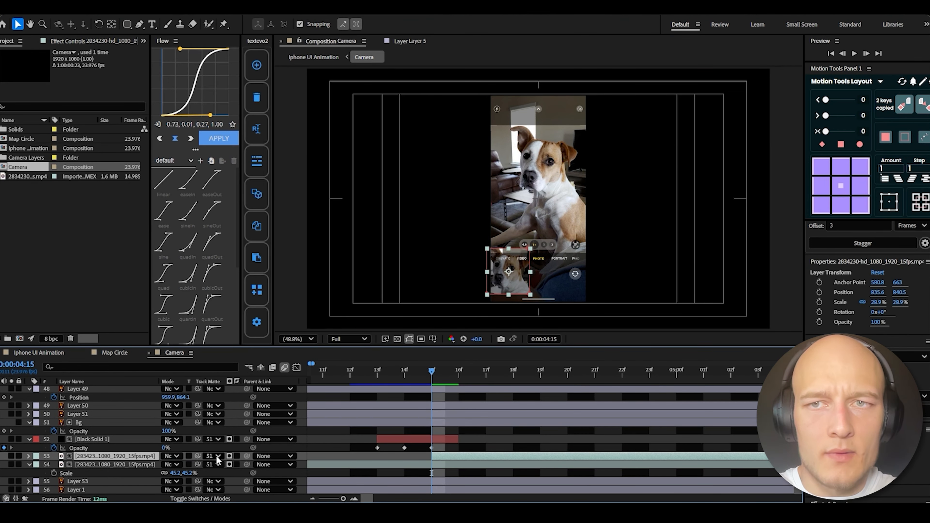
{"action": "left_click", "coordinate": [213, 457]}
{"action": "left_click", "coordinate": [272, 17]}
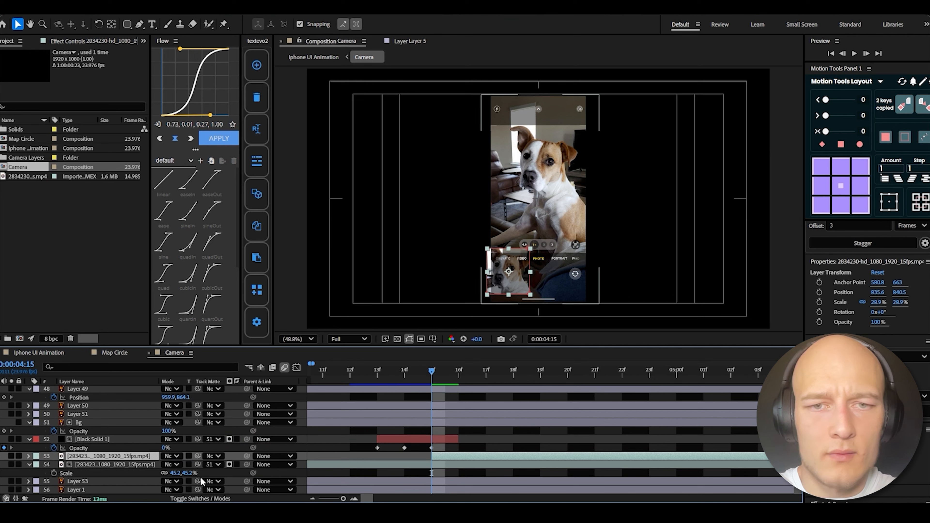
{"action": "left_click_drag", "start_coordinate": [145, 457], "coordinate": [76, 407]}
Scale the dog thumbnail to 9.2% and position it at 806.6, 850.5, level with the camera flip button
{"action": "key", "text": "s"}
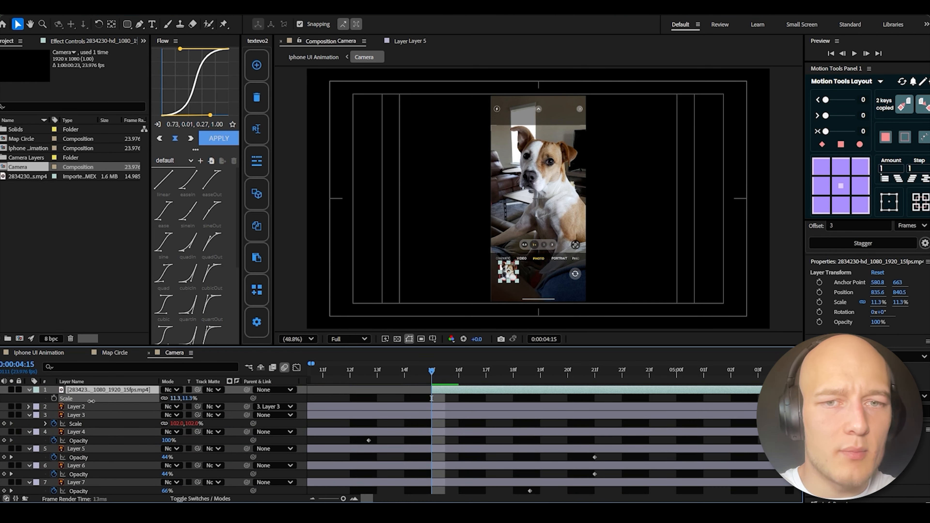
{"action": "left_click", "coordinate": [298, 339]}
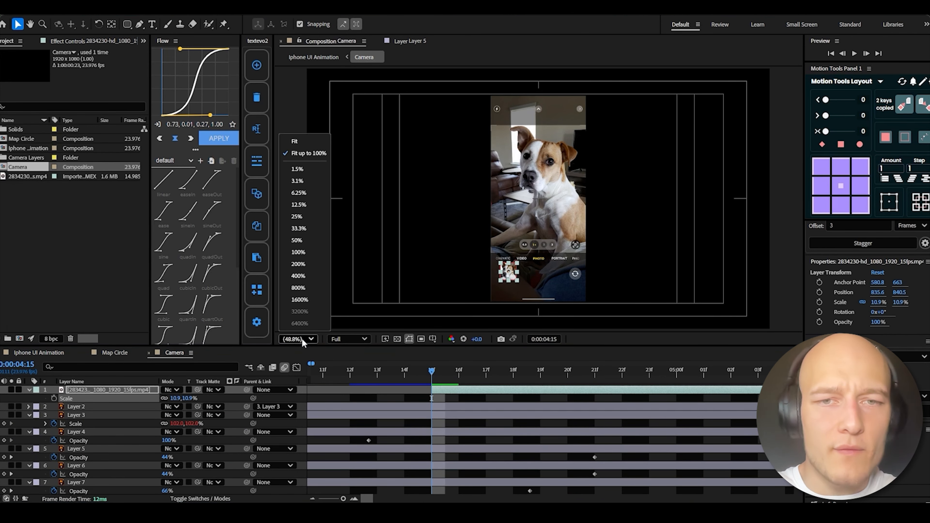
{"action": "left_click", "coordinate": [302, 264]}
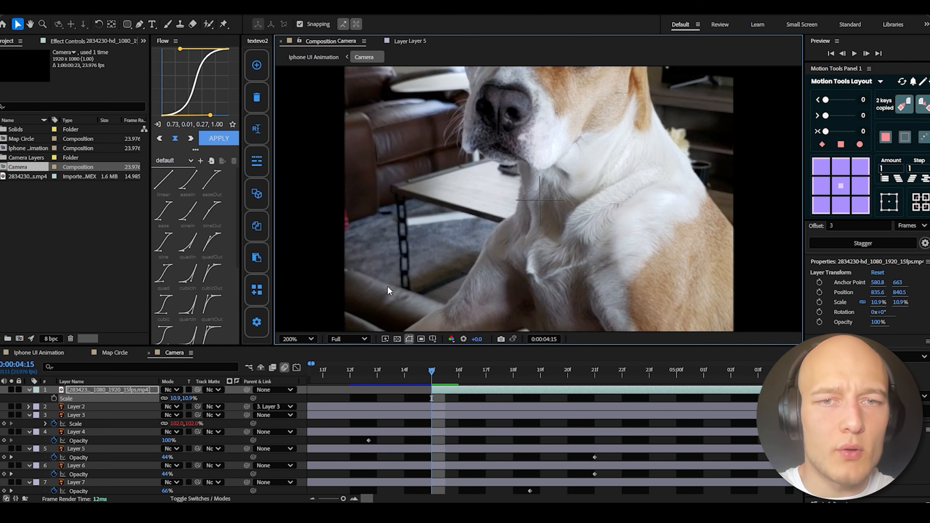
{"action": "left_click_drag", "start_coordinate": [526, 254], "coordinate": [589, 191]}
{"action": "left_click_drag", "start_coordinate": [540, 311], "coordinate": [586, 233]}
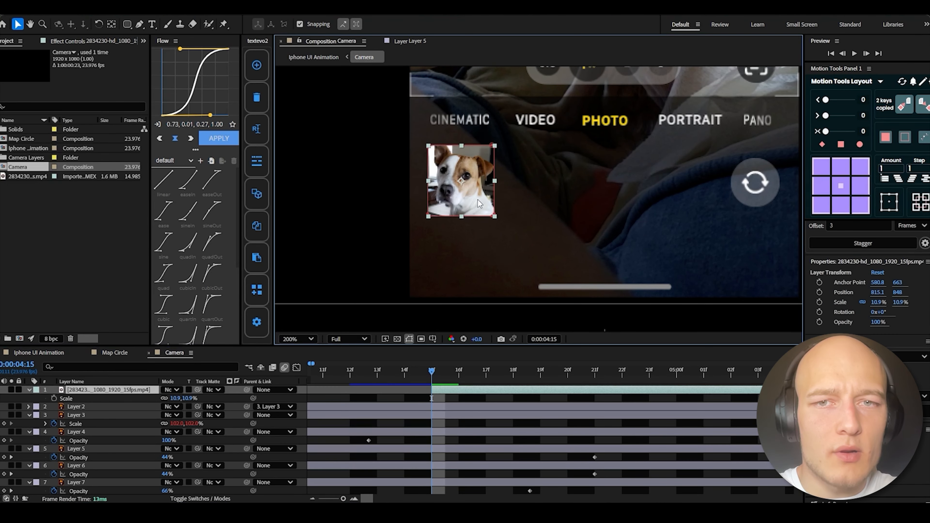
{"action": "left_click", "coordinate": [478, 199]}
{"action": "left_click_drag", "start_coordinate": [547, 259], "coordinate": [519, 266]}
{"action": "left_click_drag", "start_coordinate": [407, 195], "coordinate": [403, 192]}
{"action": "left_click_drag", "start_coordinate": [178, 399], "coordinate": [170, 400]}
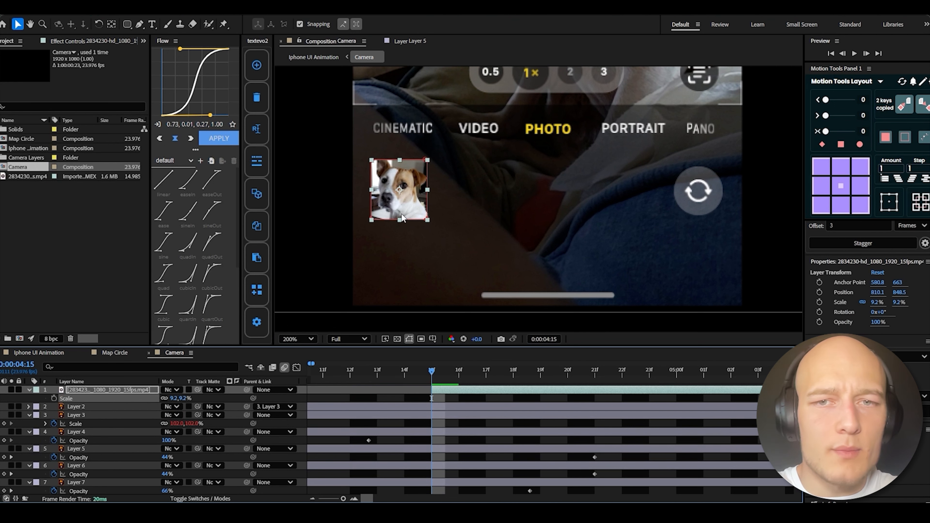
{"action": "left_click_drag", "start_coordinate": [405, 205], "coordinate": [400, 207]}
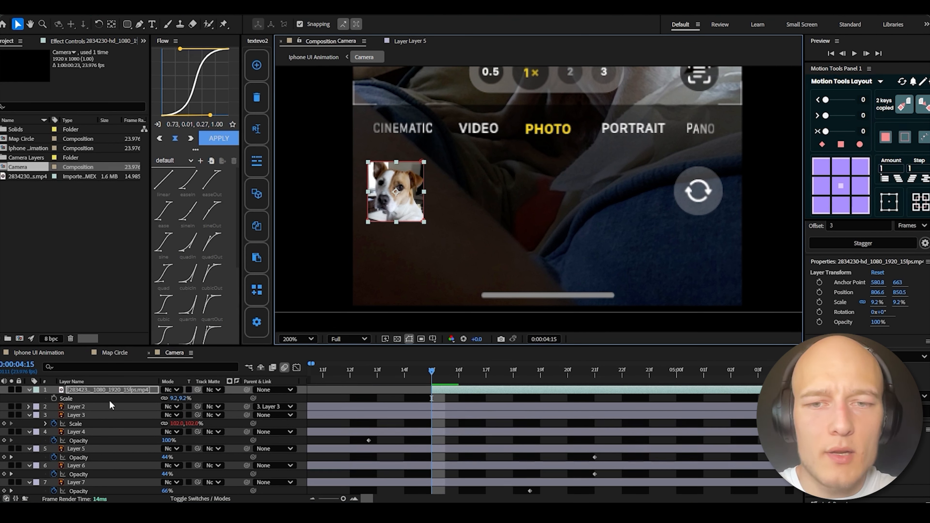
Animate the dog thumbnail's Scale from 0% at 0:00:04:15 to full size at 0:00:04:17 and add an expression to it
{"action": "left_click", "coordinate": [66, 399]}
{"action": "key", "text": "ctrl+v"}
{"action": "left_click", "coordinate": [53, 398], "text": "alt"}
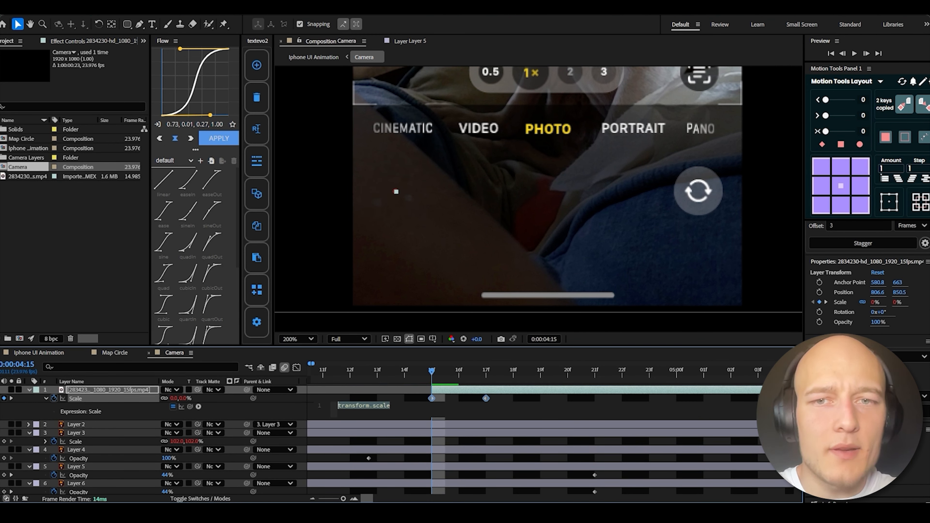
{"action": "key", "text": "alt+Tab"}
{"action": "left_click", "coordinate": [405, 415]}
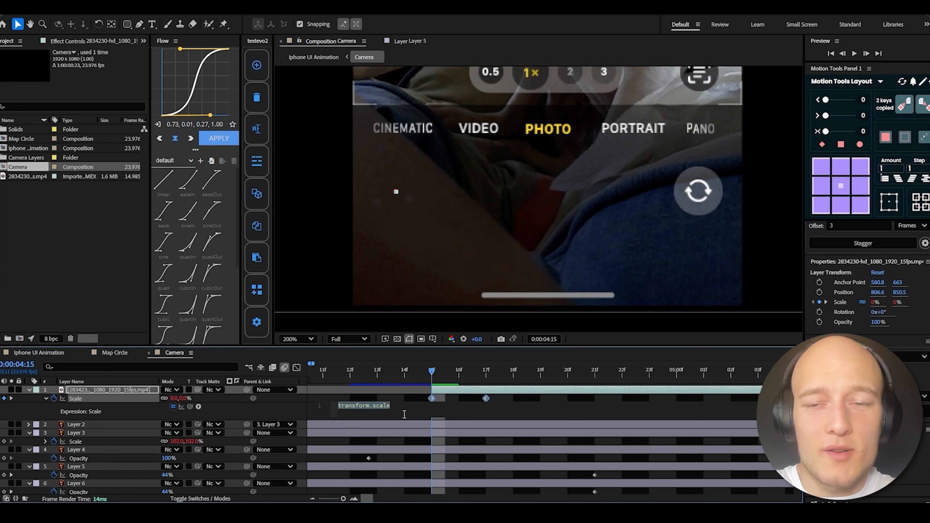
{"action": "left_click", "coordinate": [454, 390]}
{"action": "key", "text": "u"}
Preview the thumbnail pop-in within the Iphone UI Animation composition
{"action": "left_click_drag", "start_coordinate": [438, 373], "coordinate": [645, 380]}
{"action": "key", "text": "Tab"}
{"action": "left_click", "coordinate": [553, 381]}
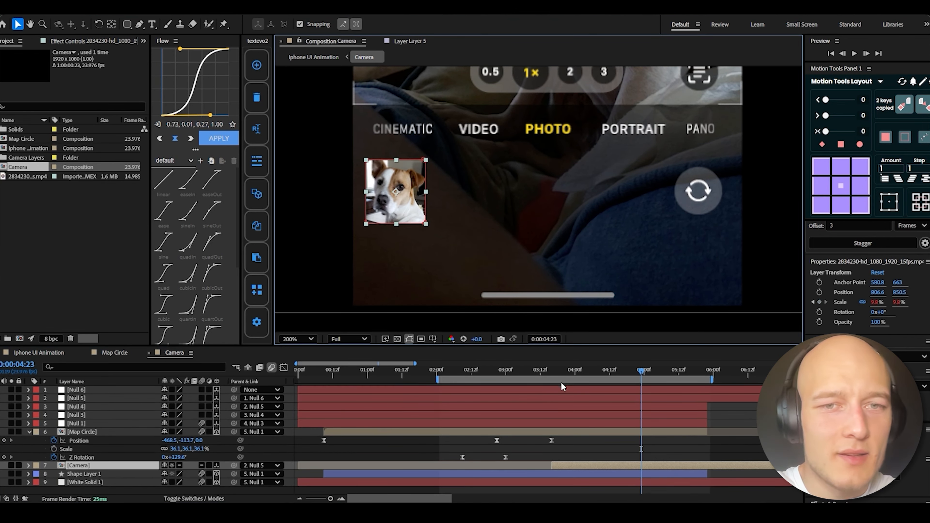
{"action": "left_click", "coordinate": [547, 369]}
{"action": "key", "text": "space"}
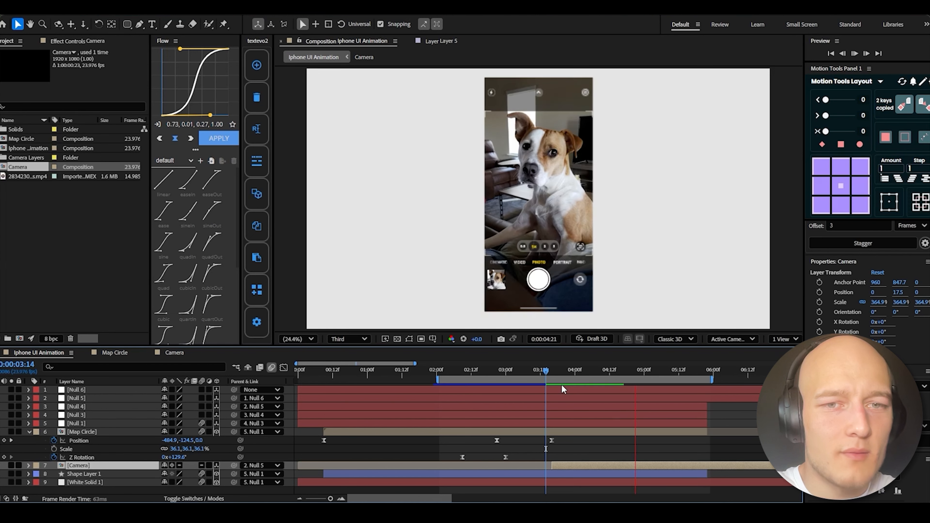
Keyframe Null 6's Scale to 169.2% at 0:00:06:15, adjust its Position at the same frame, and preview the move
{"action": "left_click", "coordinate": [586, 444]}
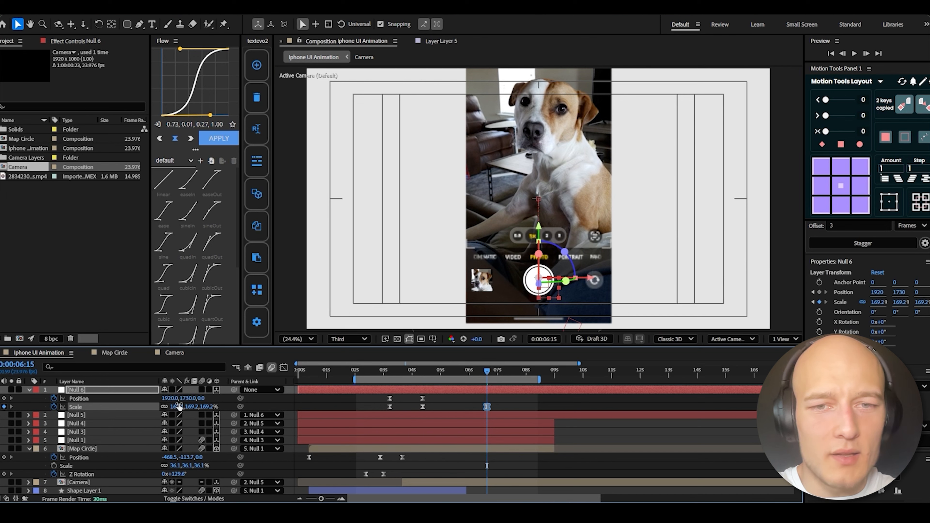
{"action": "left_click_drag", "start_coordinate": [182, 398], "coordinate": [216, 399]}
{"action": "left_click_drag", "start_coordinate": [508, 396], "coordinate": [410, 416]}
{"action": "key", "text": "space"}
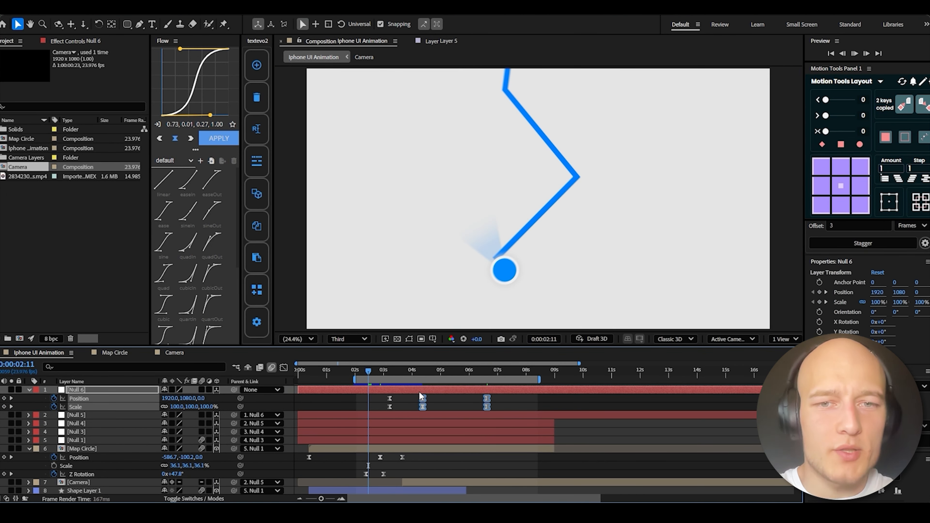
{"action": "left_click", "coordinate": [502, 402]}
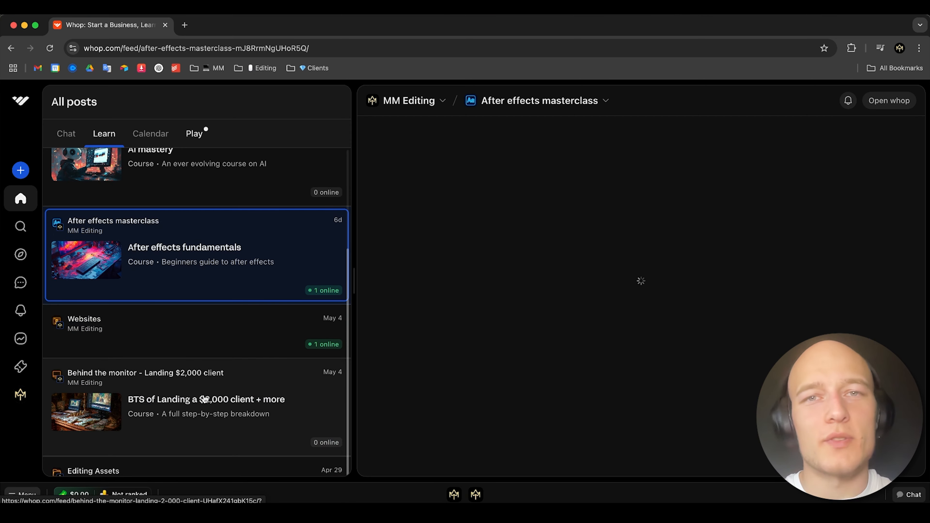
Switch to Whop in the browser and look through the After effects masterclass and Premier pro masterclass lesson lists
{"action": "left_click", "coordinate": [116, 471]}
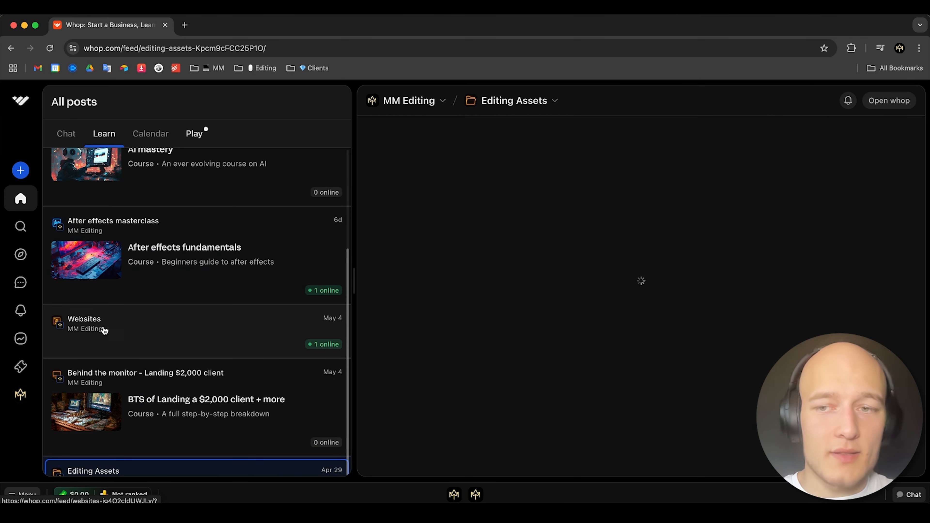
{"action": "left_click", "coordinate": [140, 251]}
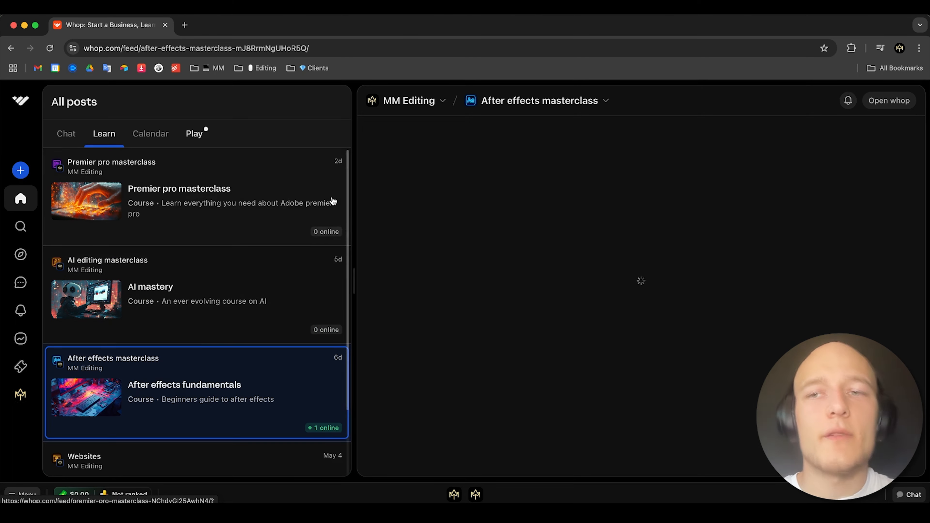
{"action": "scroll", "coordinate": [650, 367], "scroll_direction": "down", "scroll_amount": 6}
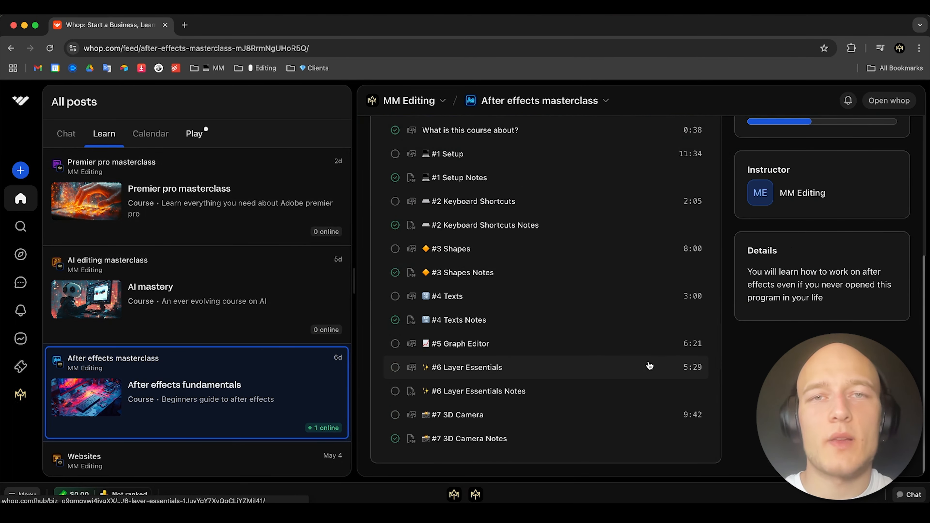
{"action": "left_click", "coordinate": [200, 208]}
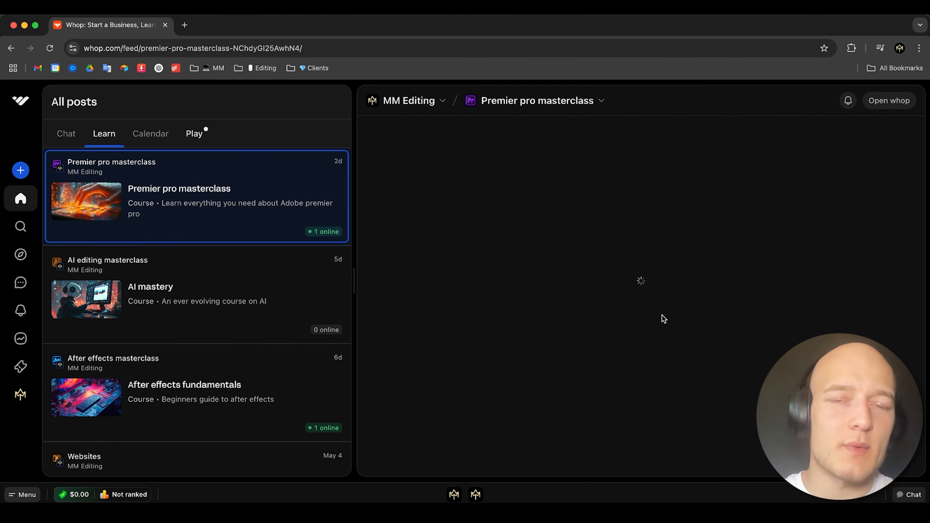
{"action": "scroll", "coordinate": [609, 286], "scroll_direction": "down", "scroll_amount": 10}
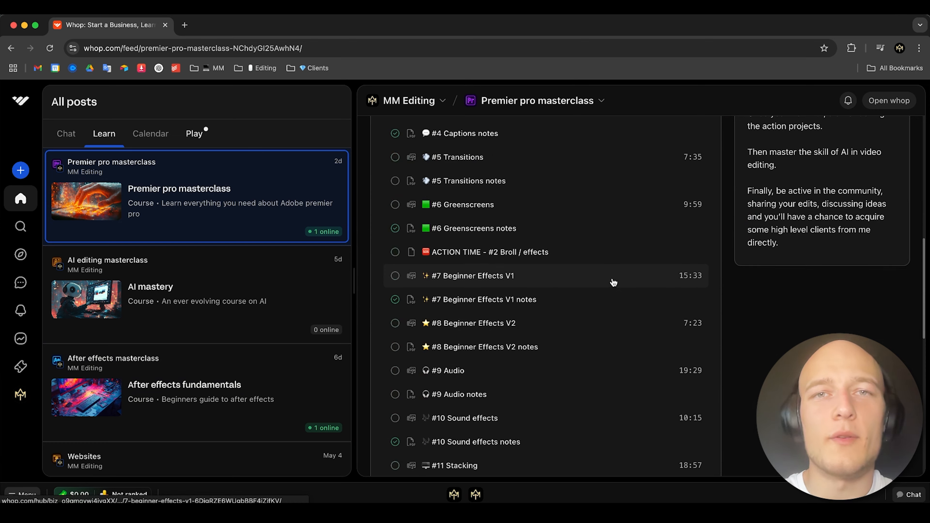
{"action": "scroll", "coordinate": [613, 275], "scroll_direction": "down", "scroll_amount": 5}
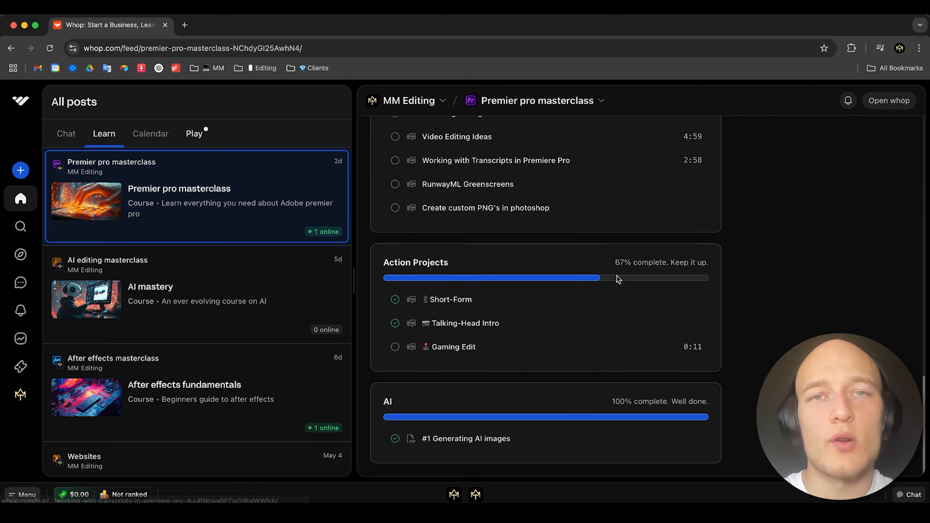